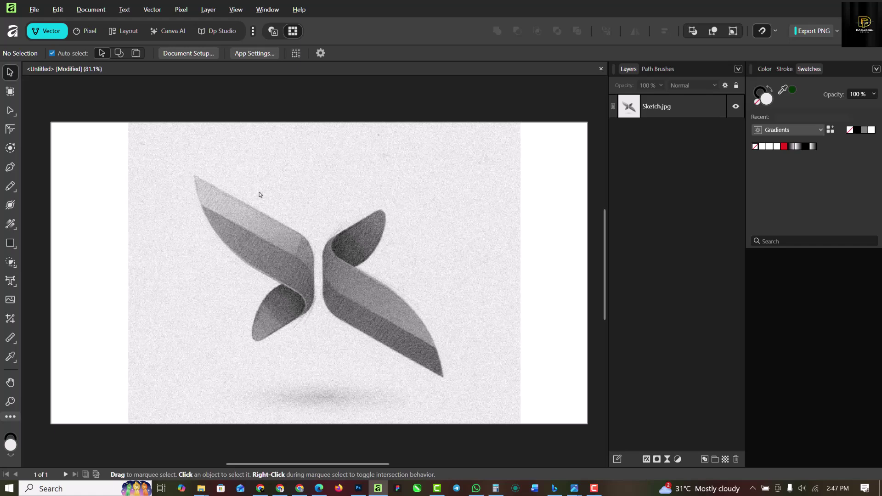
Draw a rectangle slightly larger than the artboard so it covers the whole page.
left_click(238, 208)
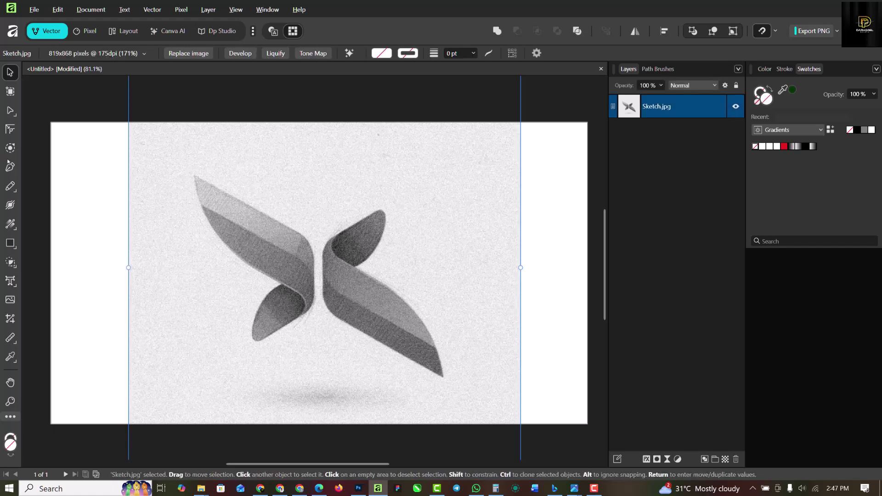
left_click(11, 243)
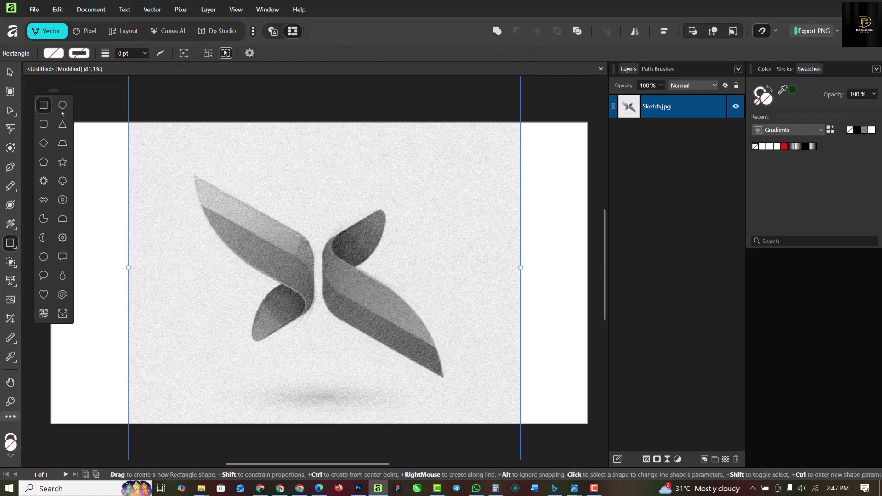
left_click(97, 102)
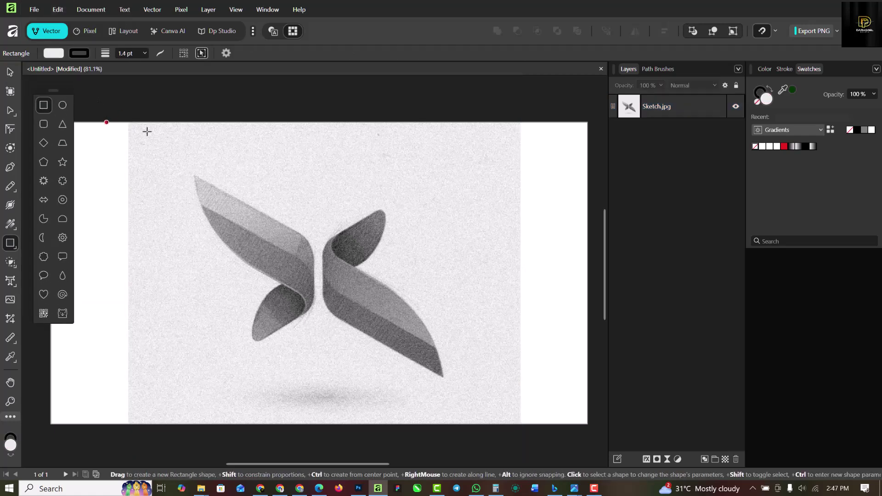
scroll(390, 180, "down", 3)
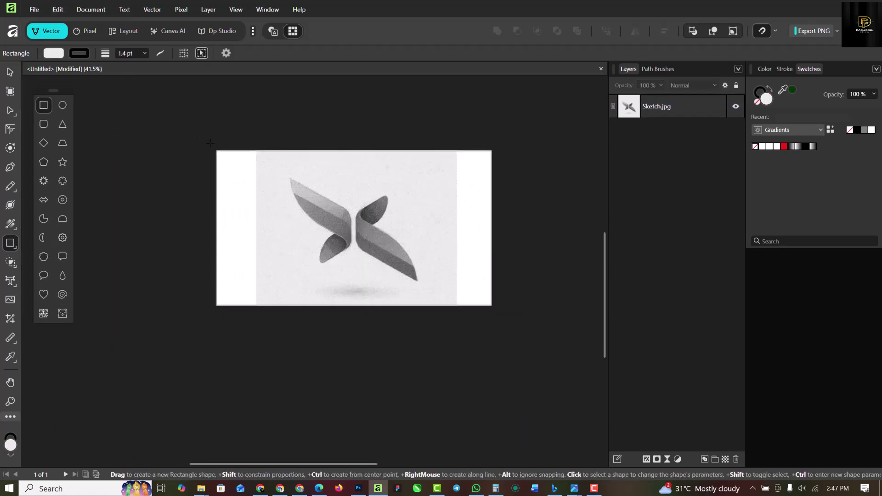
left_click_drag(217, 151, 500, 316)
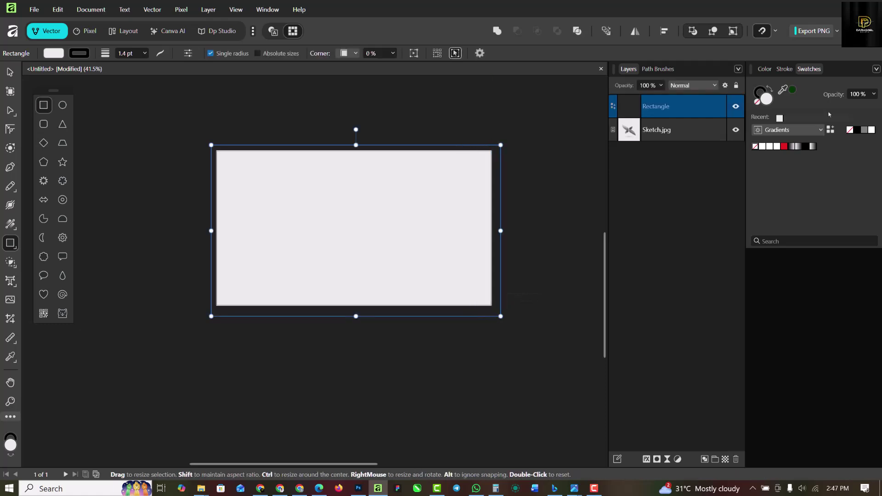
Remove the rectangle's stroke and move its layer below Sketch.jpg so it serves as the background.
left_click(767, 71)
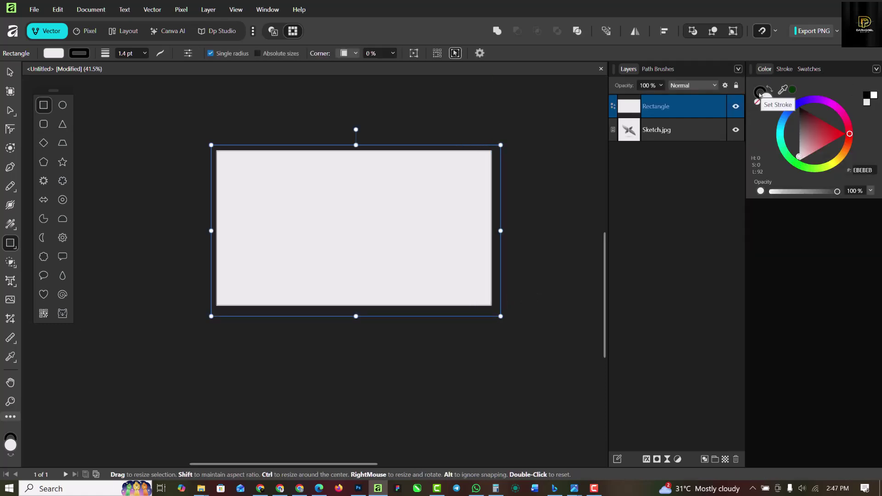
left_click(760, 93)
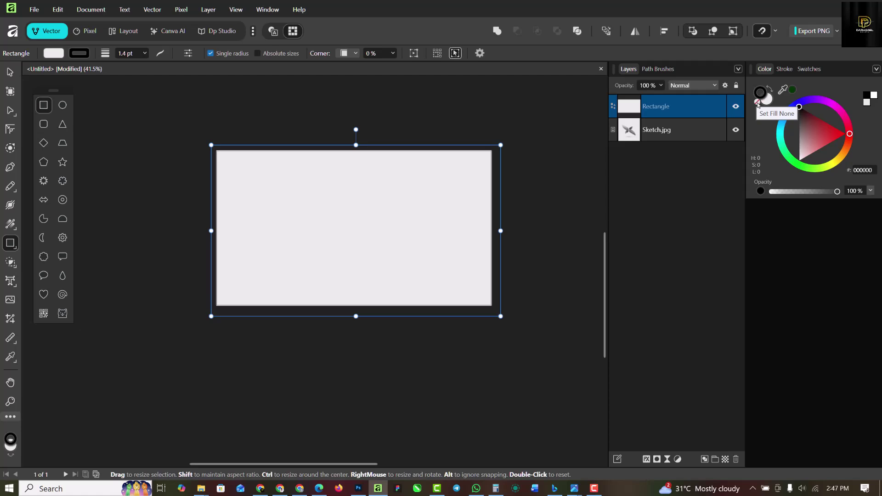
left_click(757, 102)
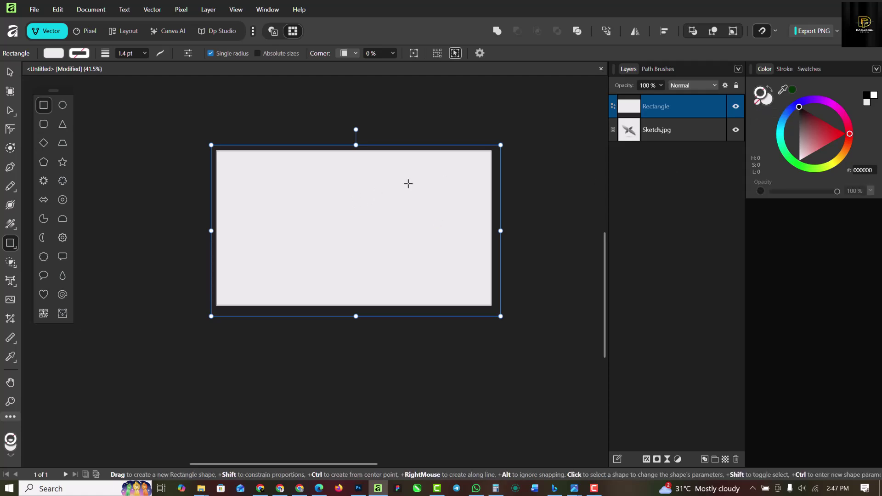
scroll(408, 183, "up", 1, "ctrl")
left_click_drag(702, 115, 700, 155)
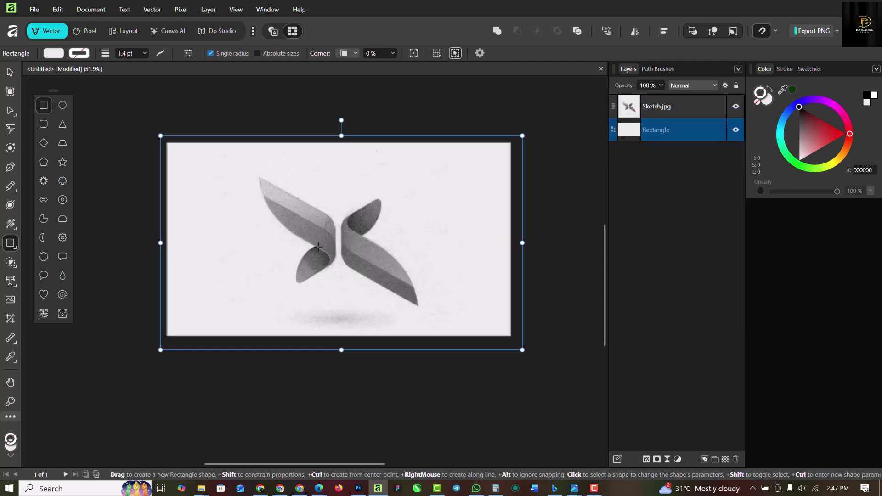
scroll(216, 238, "up", 1)
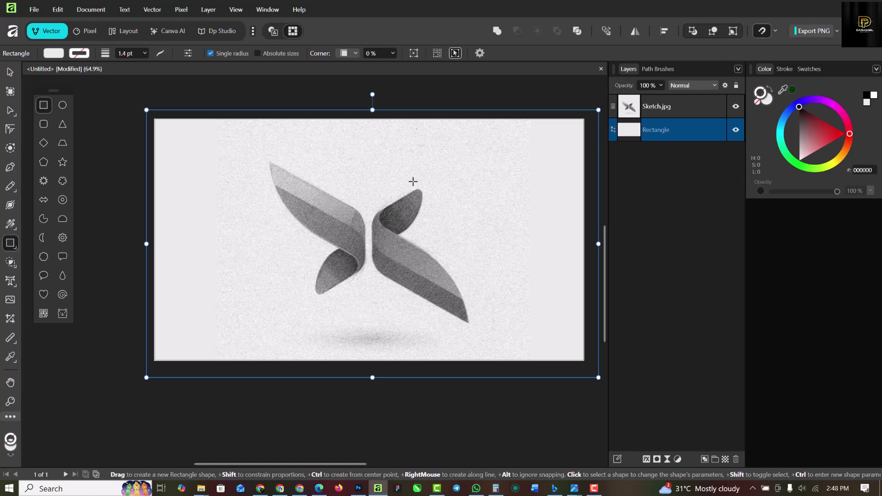
Move the sketch image slightly down on the page, reduce its opacity to 13%, and deselect it.
key("v")
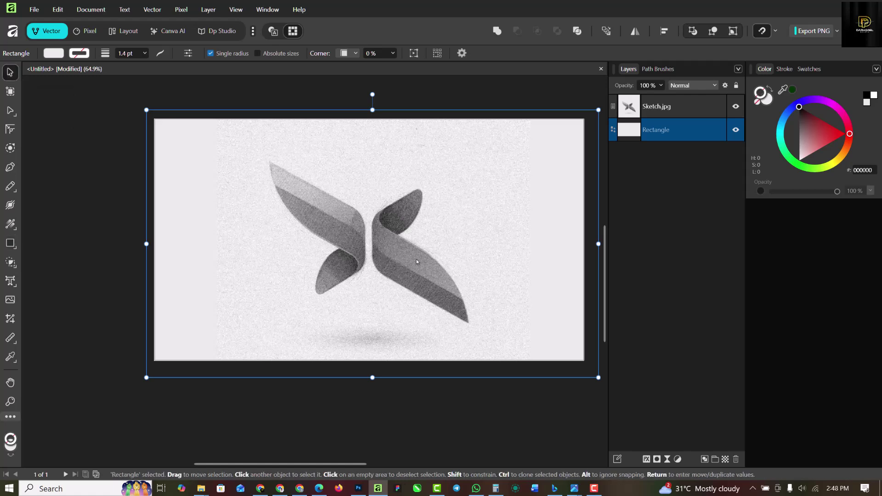
left_click(409, 231)
left_click_drag(407, 238, 408, 264)
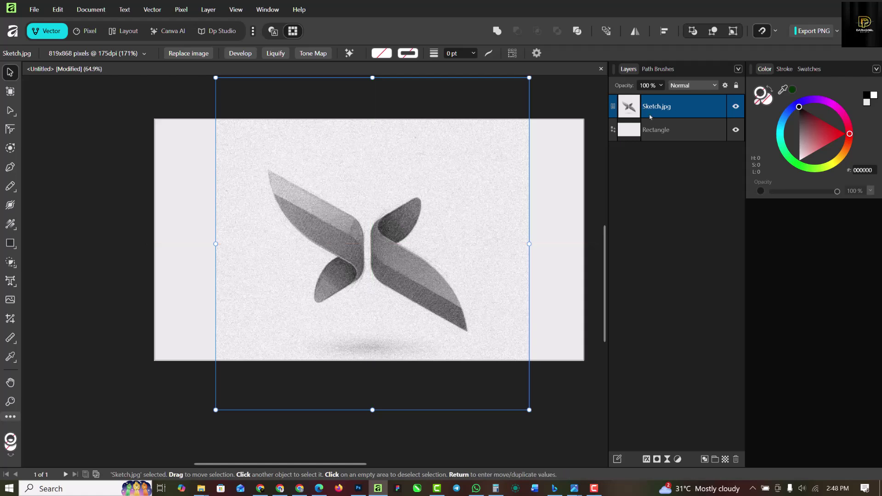
left_click(661, 86)
left_click_drag(660, 98, 598, 101)
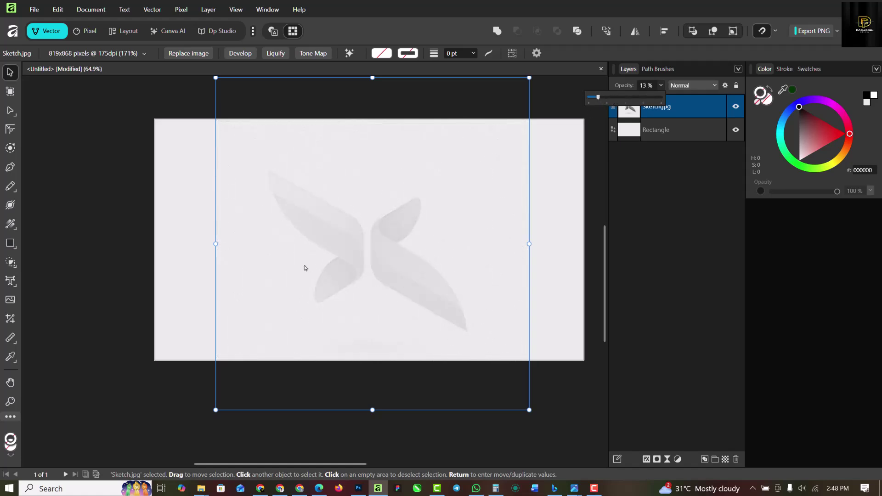
scroll(428, 190, "up", 1)
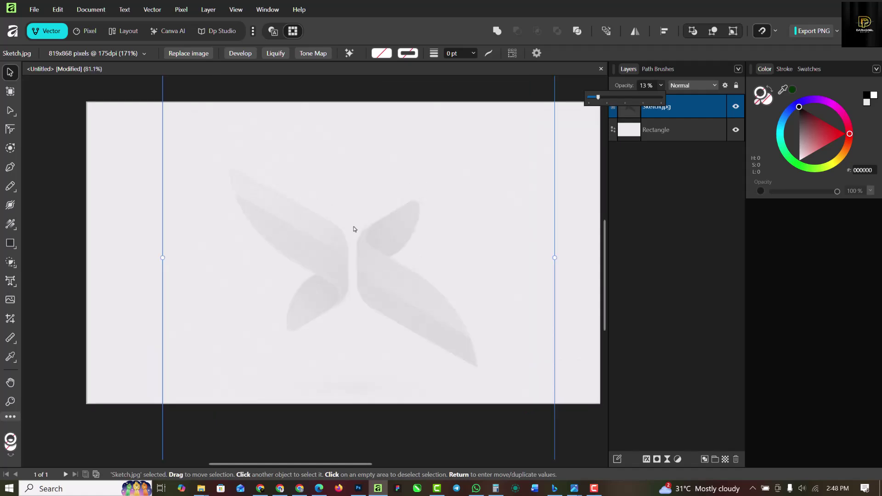
left_click(39, 93)
scroll(39, 92, "right", 2)
scroll(39, 93, "up", 1)
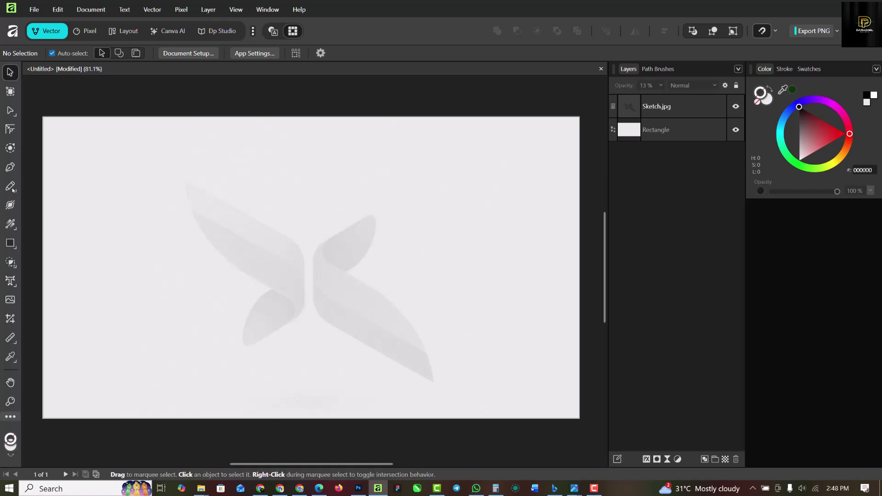
Activate the Pencil tool with a black 1.4 pt stroke for freehand tracing.
left_click_drag(13, 188, 40, 183)
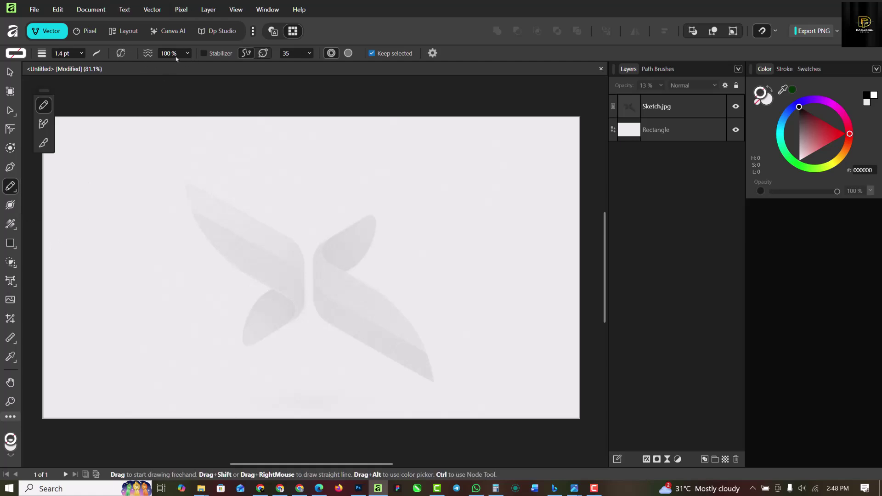
left_click(81, 53)
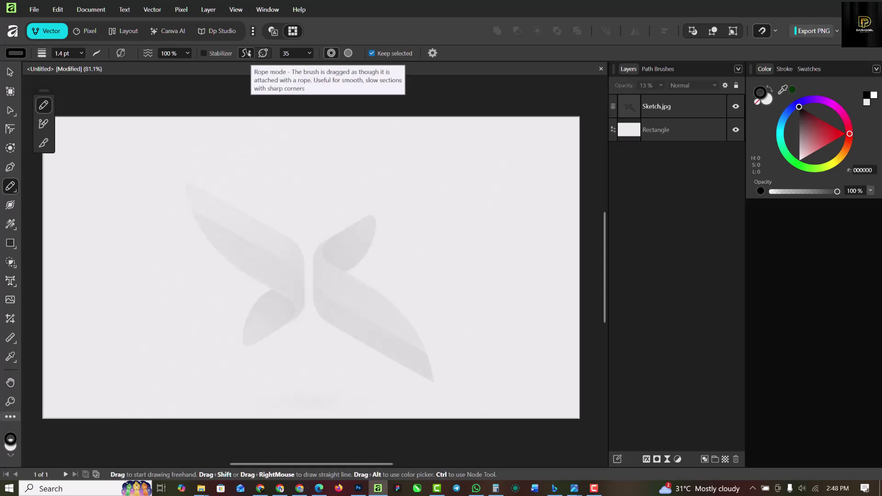
left_click(187, 54)
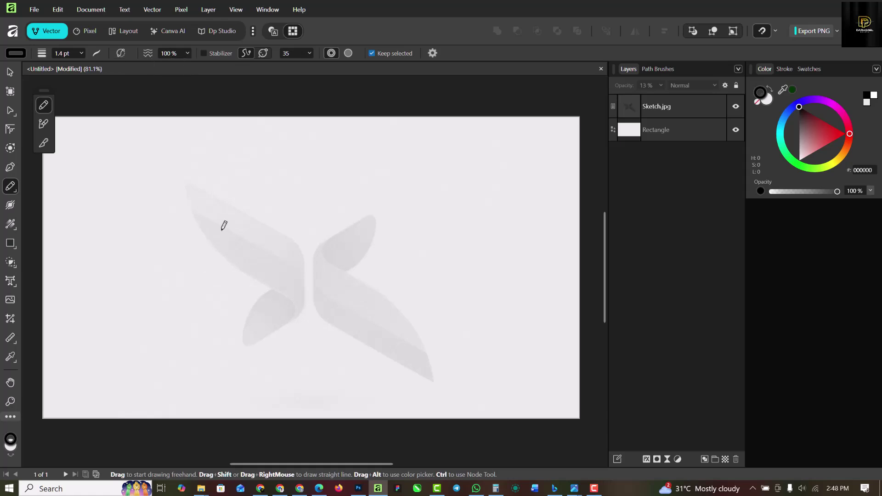
Raise the opacity of the Sketch.jpg layer to 34%.
scroll(216, 206, "up", 2)
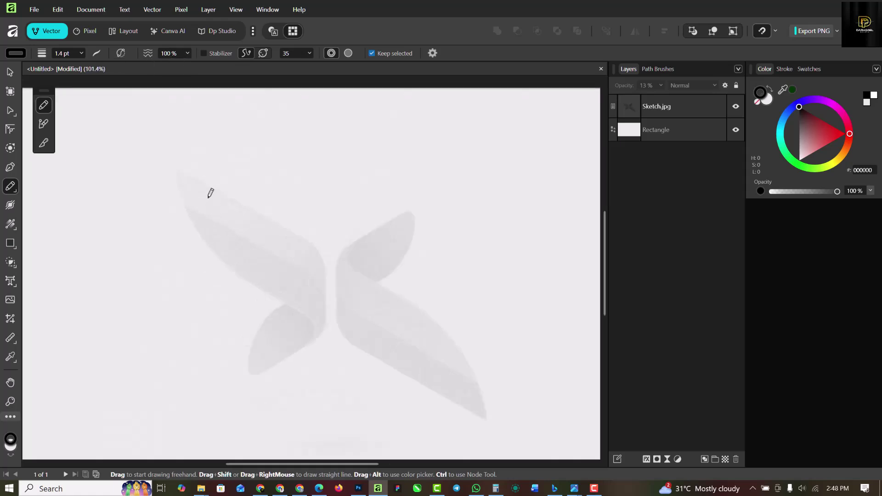
left_click(698, 115)
left_click(660, 84)
left_click_drag(661, 98, 678, 101)
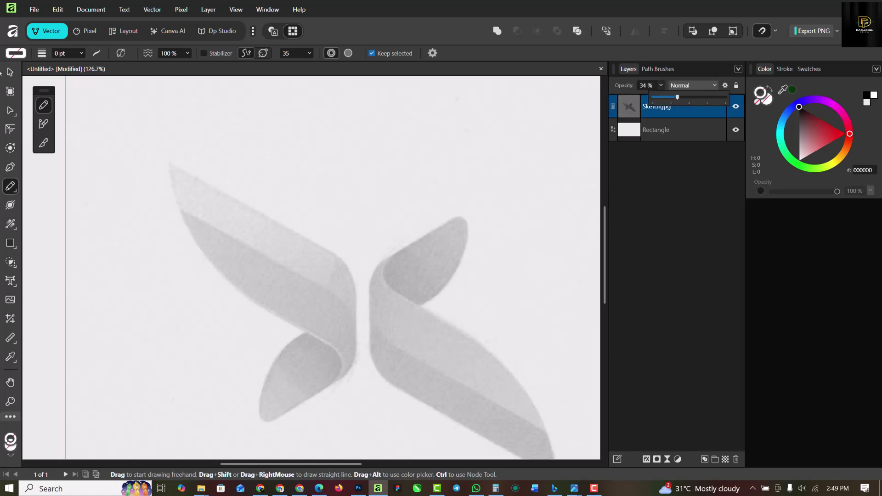
Trace the left half's large wing with two pencil curves along its lower and upper edges, crossing at both tips.
left_click(10, 186)
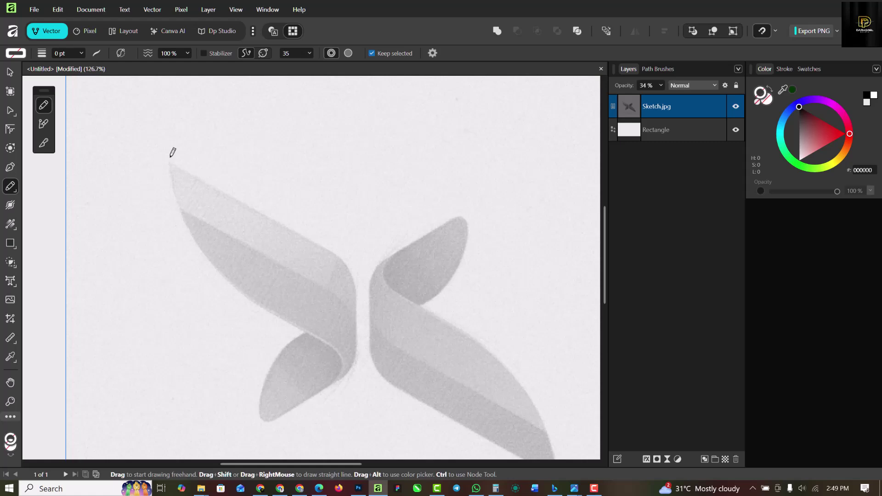
mouse_move(170, 156)
left_mouse_down()
mouse_move(206, 259)
mouse_move(274, 315)
mouse_move(337, 350)
mouse_move(337, 397)
left_mouse_up()
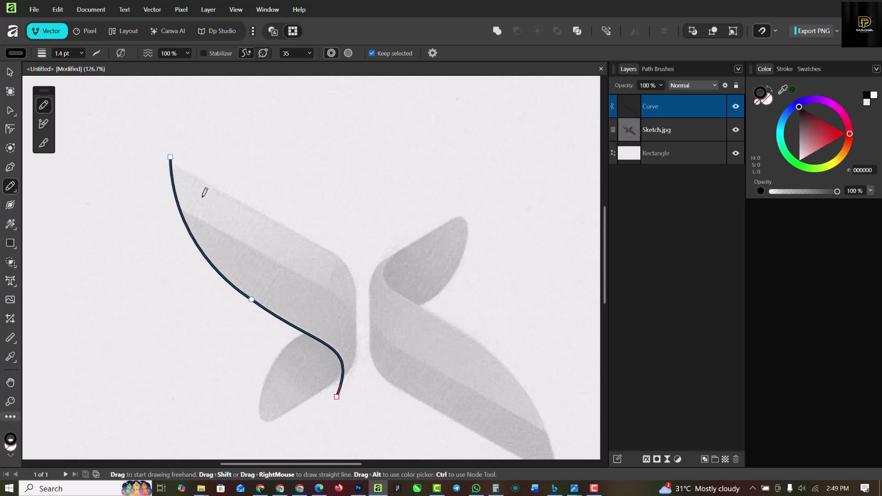
mouse_move(161, 160)
left_mouse_down()
mouse_move(345, 264)
mouse_move(358, 336)
mouse_move(332, 390)
left_mouse_up()
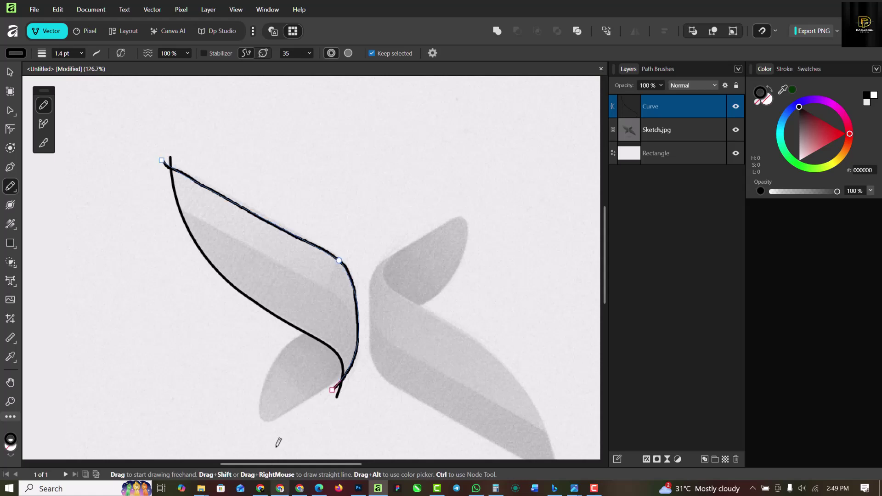
Trace the small lower-left wing with one pencil curve whose ends extend past the large wing's outline.
scroll(277, 395, "up", 2)
scroll(276, 230, "down", 4)
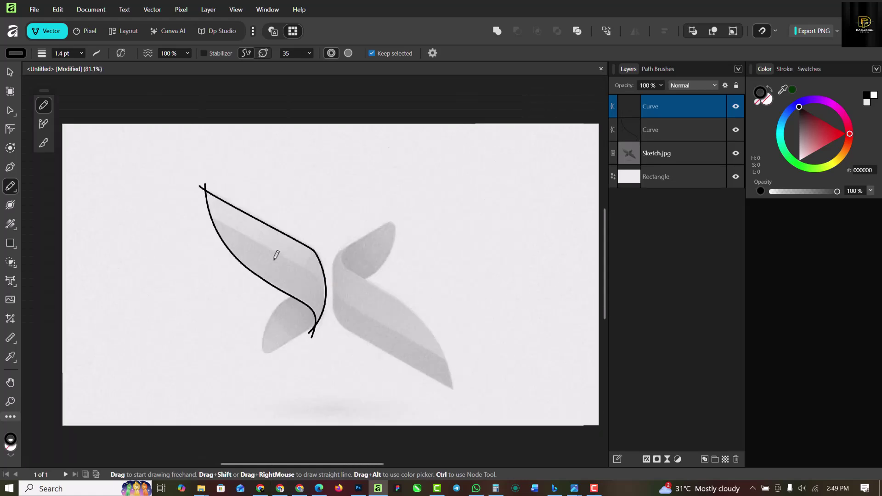
scroll(283, 360, "up", 2)
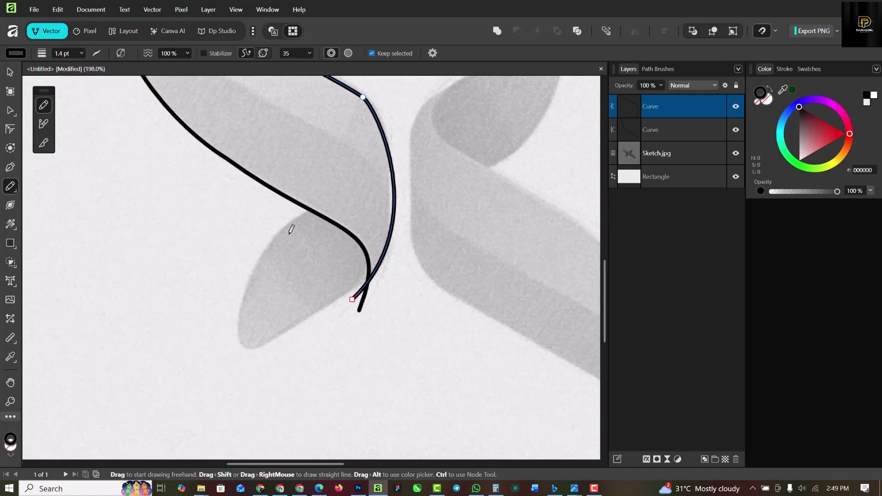
mouse_move(332, 183)
left_mouse_down()
mouse_move(294, 210)
mouse_move(256, 258)
mouse_move(239, 308)
mouse_move(238, 354)
mouse_move(269, 352)
mouse_move(386, 277)
mouse_move(416, 270)
left_mouse_up()
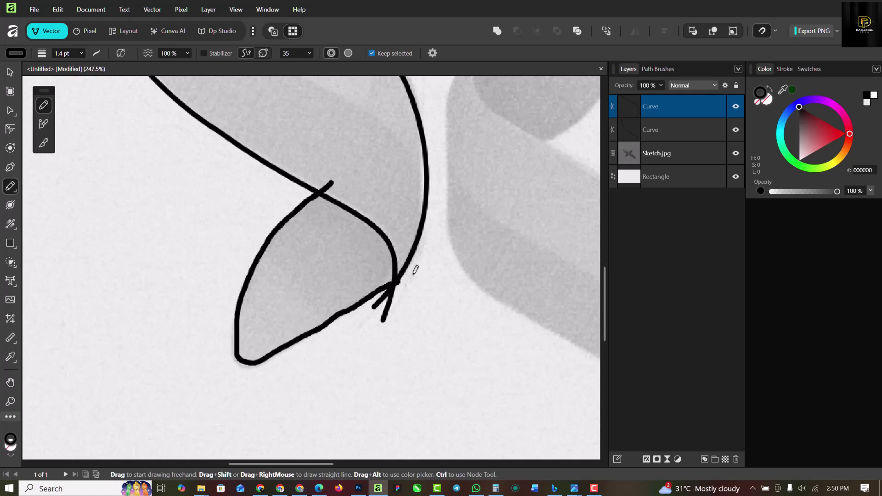
key("ctrl+0")
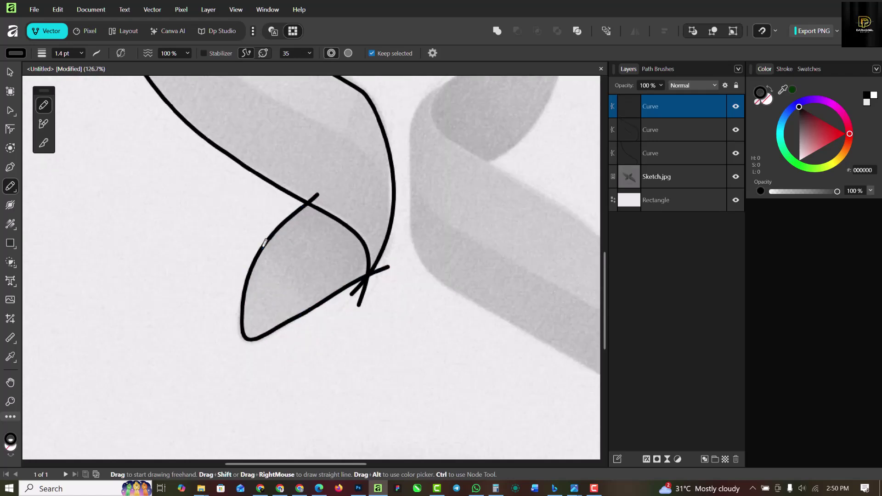
scroll(248, 256, "up", 5)
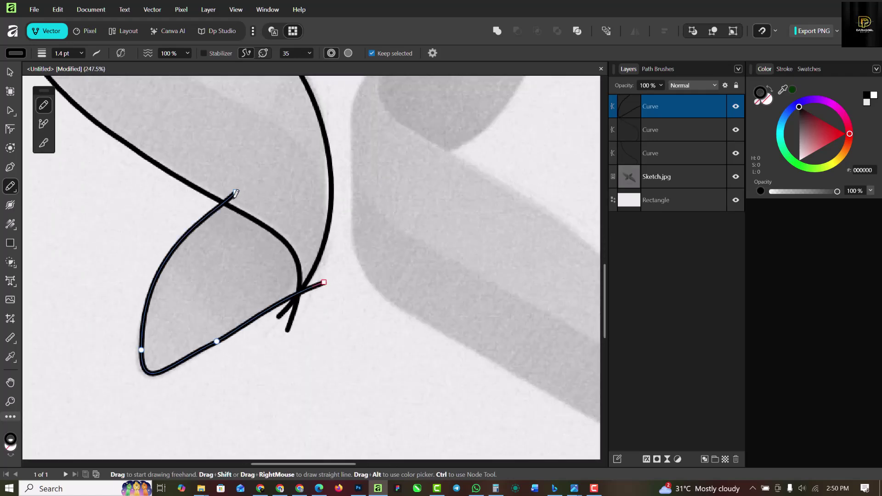
Trace the fold line across the large left wing with a pencil curve that overshoots both wing edges.
scroll(226, 279, "down", 4)
scroll(143, 169, "up", 3)
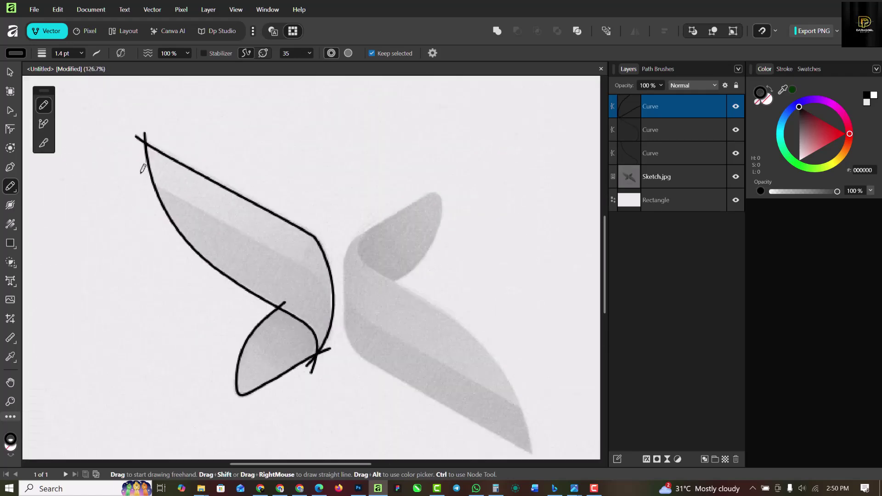
scroll(143, 170, "up", 1)
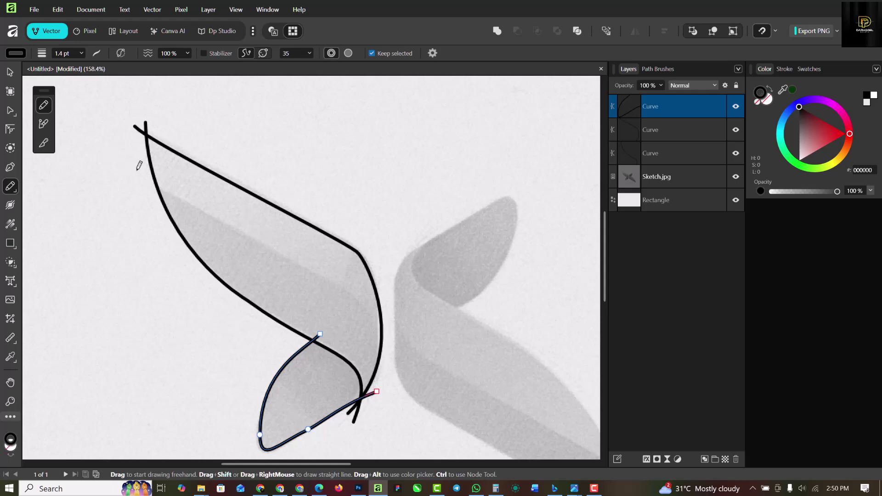
mouse_move(132, 176)
left_mouse_down()
mouse_move(193, 193)
mouse_move(348, 291)
mouse_move(373, 316)
mouse_move(388, 354)
left_mouse_up()
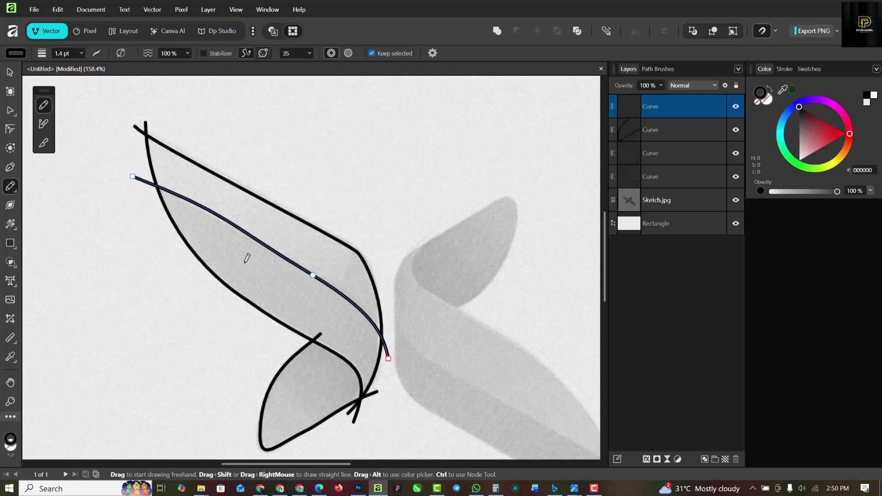
Lock the background Rectangle layer and the Sketch.jpg layer.
scroll(245, 255, "down", 3)
scroll(250, 219, "up", 1)
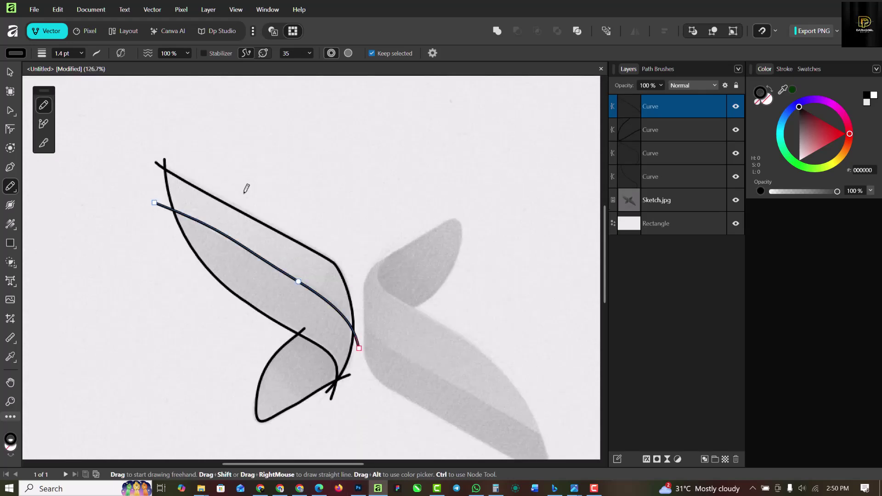
scroll(243, 181, "down", 1)
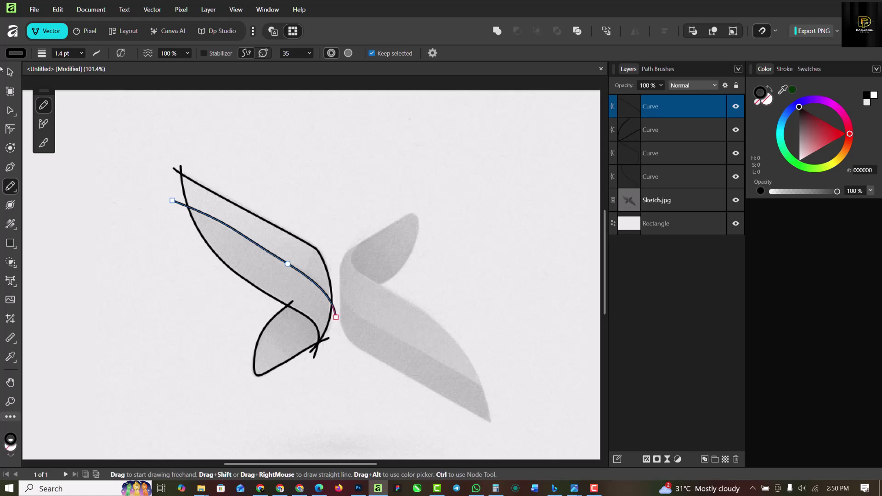
key("v")
scroll(198, 210, "down", 1)
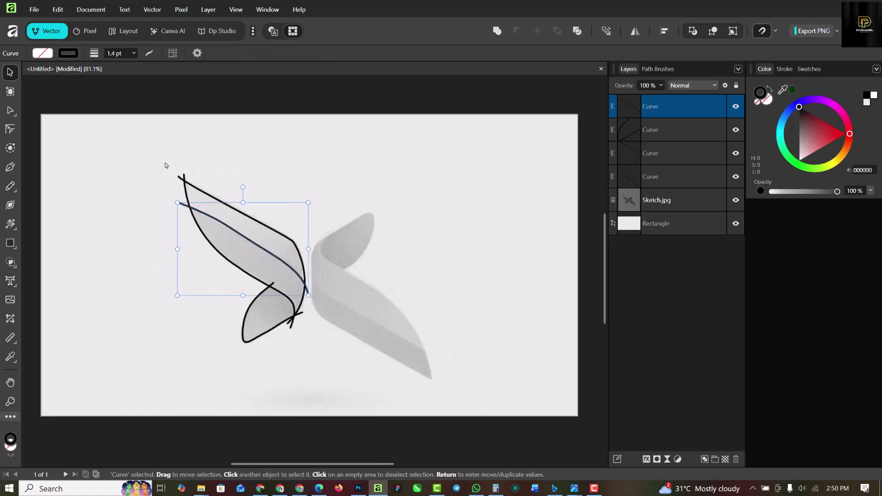
left_click(709, 225)
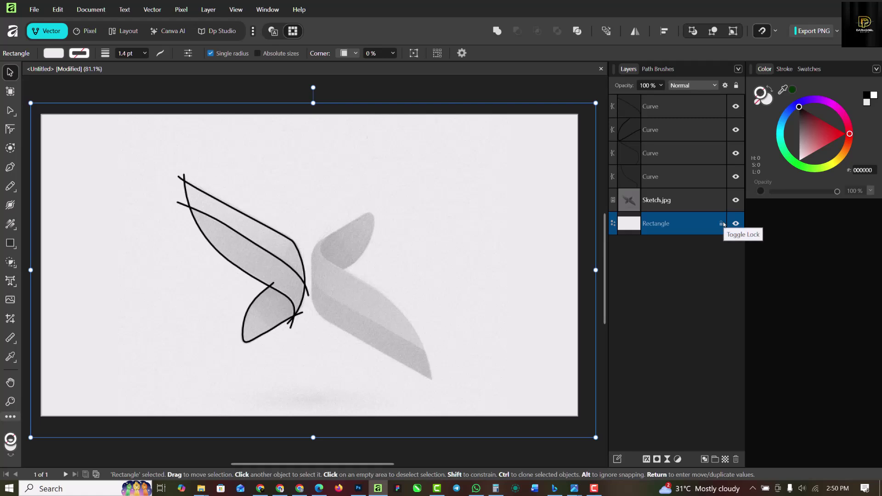
left_click(721, 224)
left_click(710, 205)
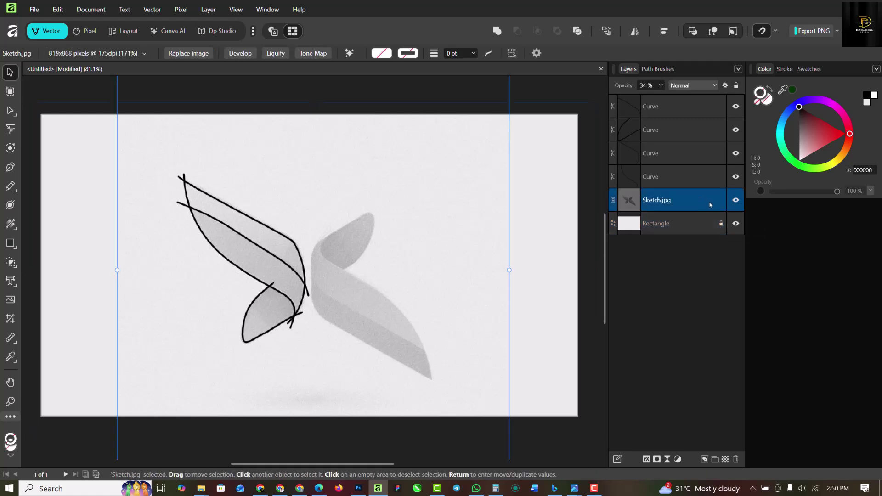
left_click(720, 200)
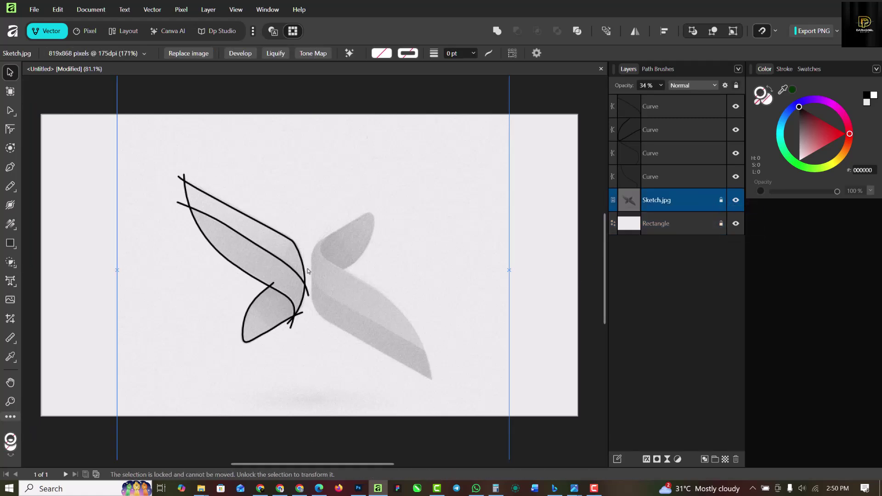
Select all four traced curves and delete the overshooting ends at the large wing's upper tip and the fold line's upper end with the Shape Builder.
left_click(202, 200)
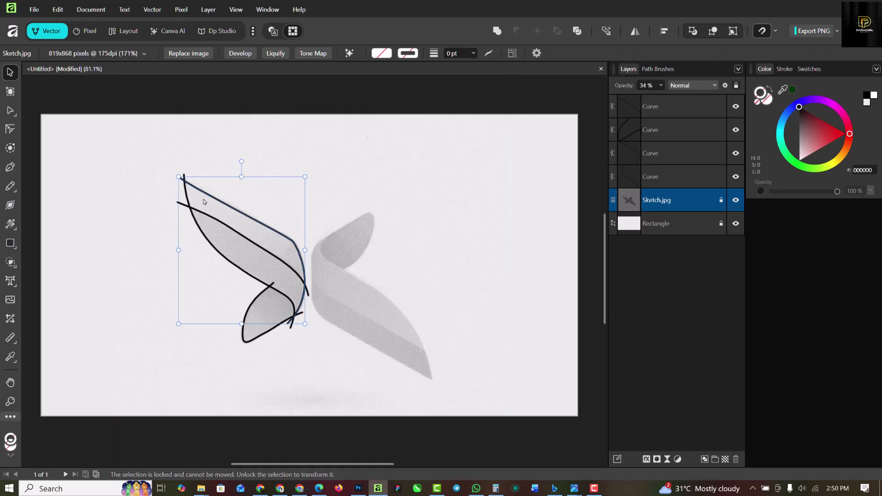
left_click_drag(136, 152, 353, 366)
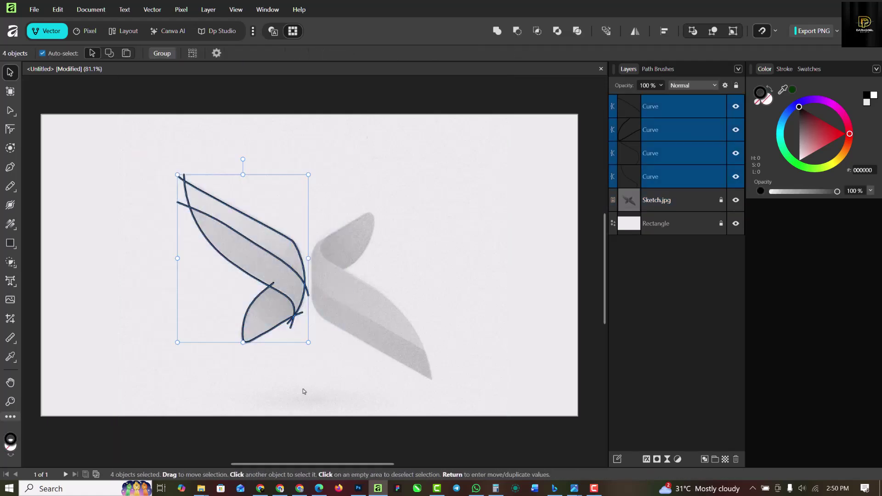
scroll(254, 315, "up", 3)
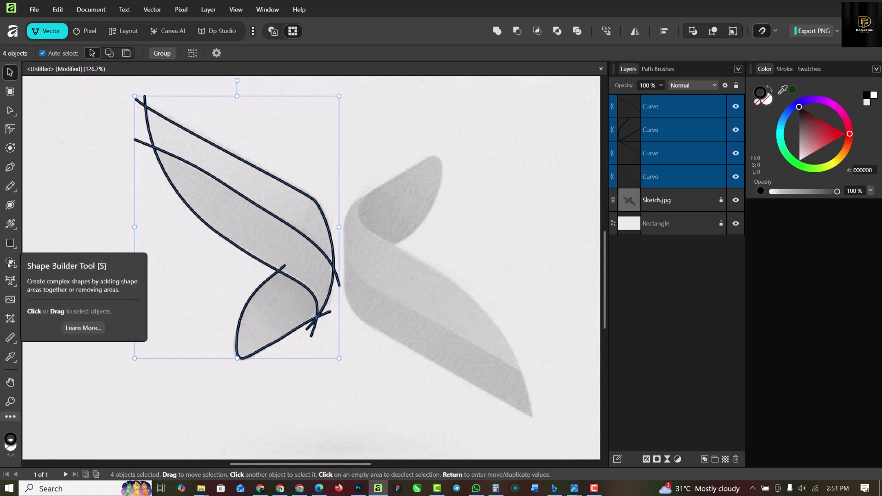
left_click(10, 262)
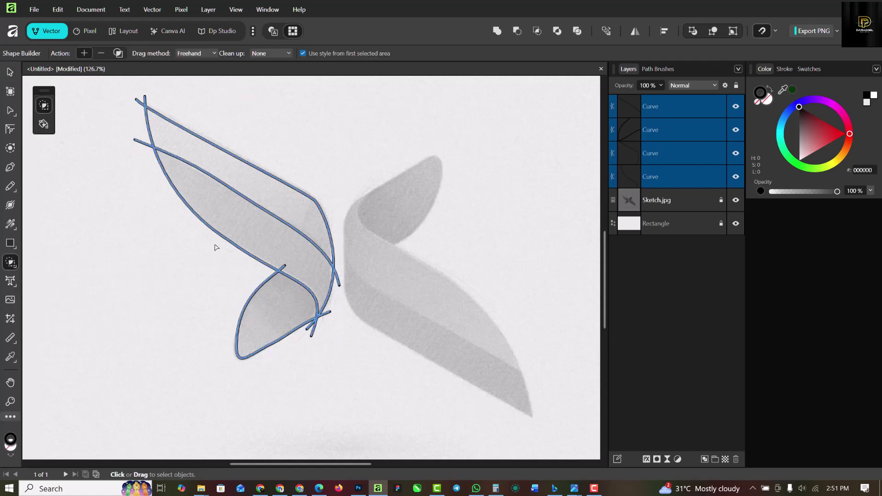
scroll(216, 247, "down", 2)
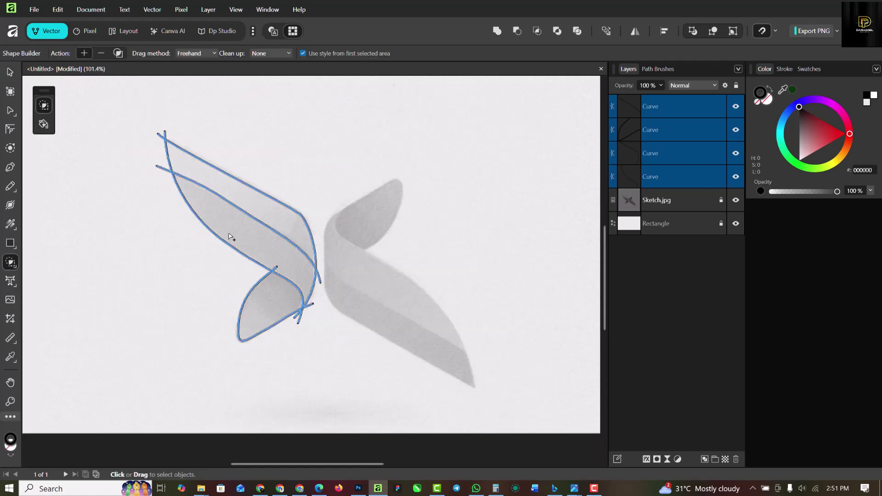
left_click(101, 53)
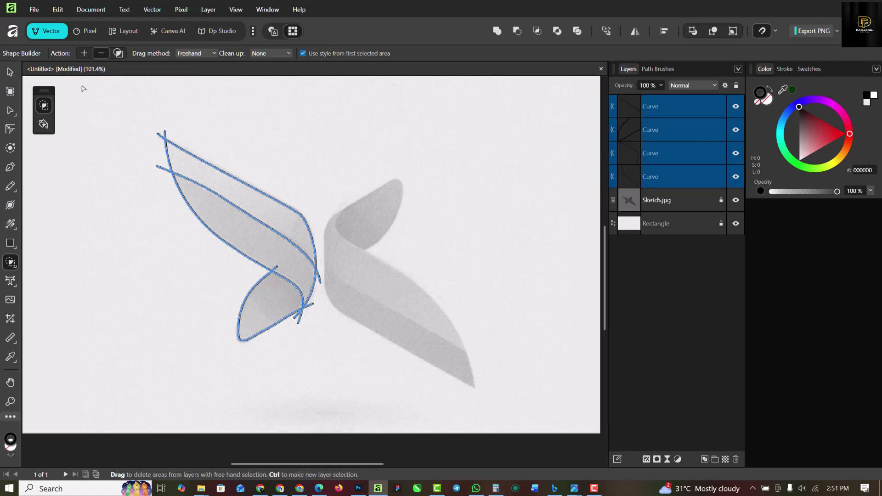
scroll(160, 152, "up", 4)
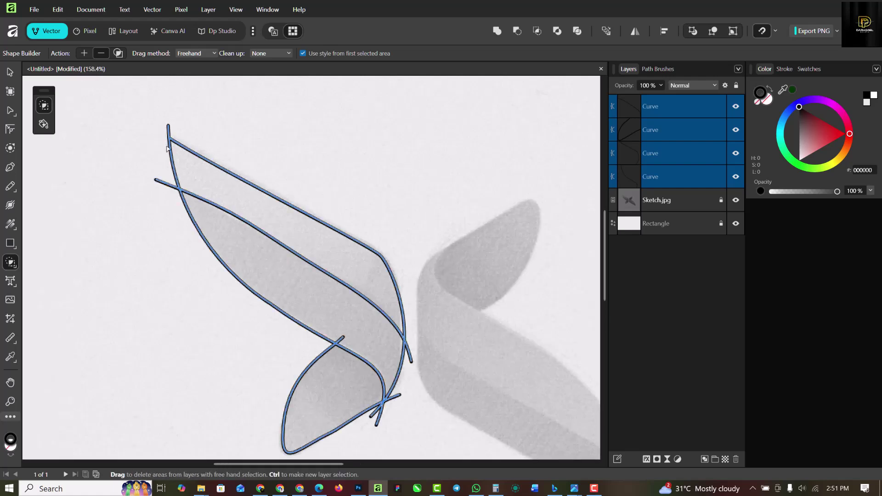
left_click(168, 131, "alt")
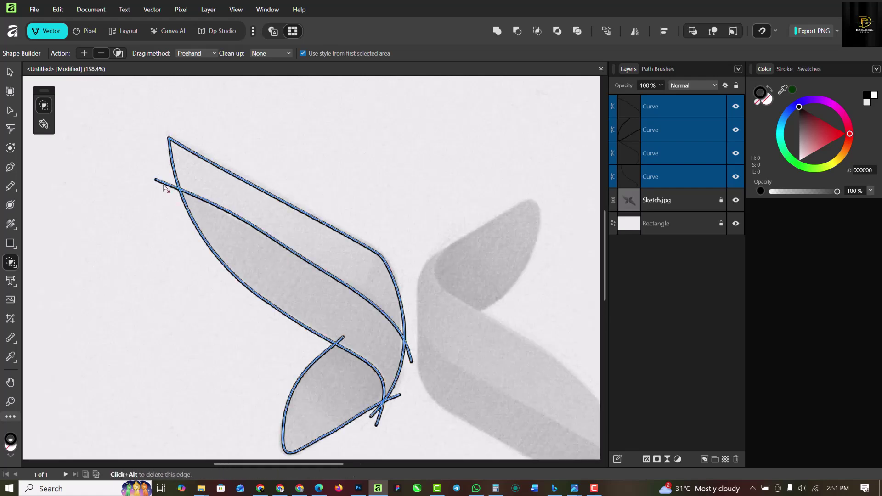
left_click(164, 184, "alt")
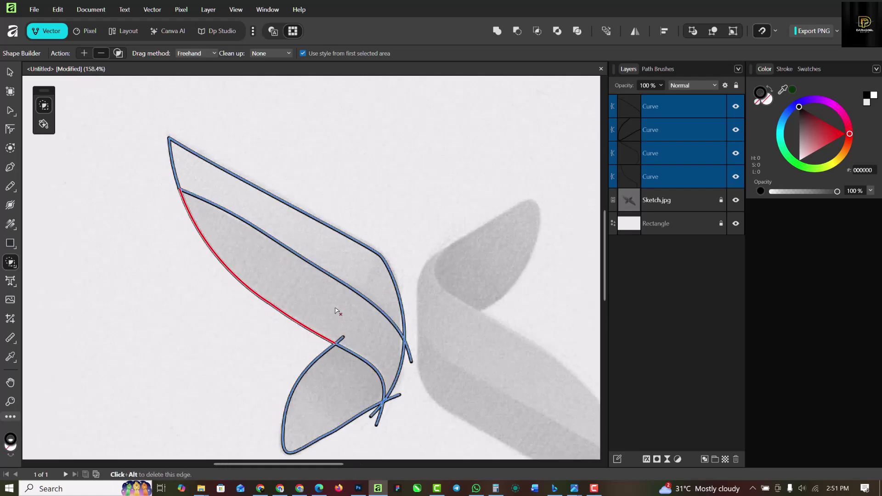
Delete the remaining overshooting ends at the fold line's lower end and around the small wing's junctions, and deselect the curves.
left_click(339, 339, "alt")
left_click(399, 398, "alt")
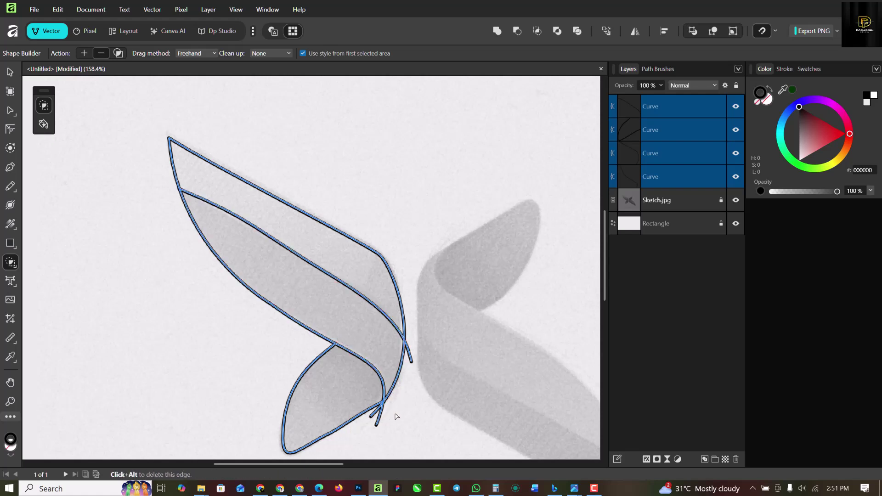
left_click(408, 357, "alt")
left_click(373, 414, "alt")
left_click(376, 422, "alt")
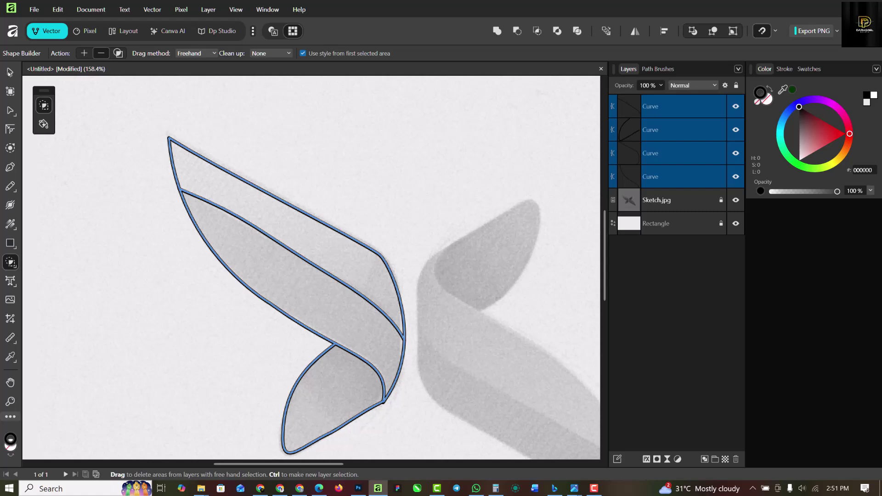
key("v")
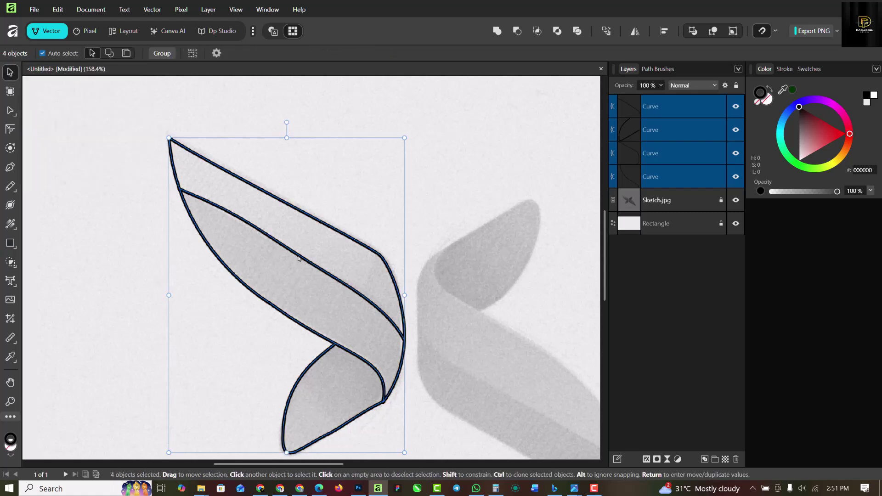
left_click(424, 224)
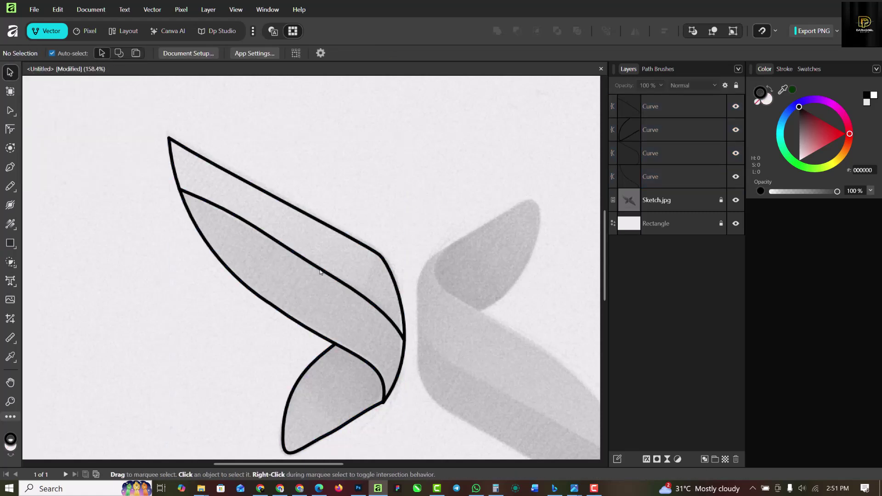
Delete the middle node of the fold line curve across the large left wing.
left_click(320, 272)
scroll(320, 272, "up", 3)
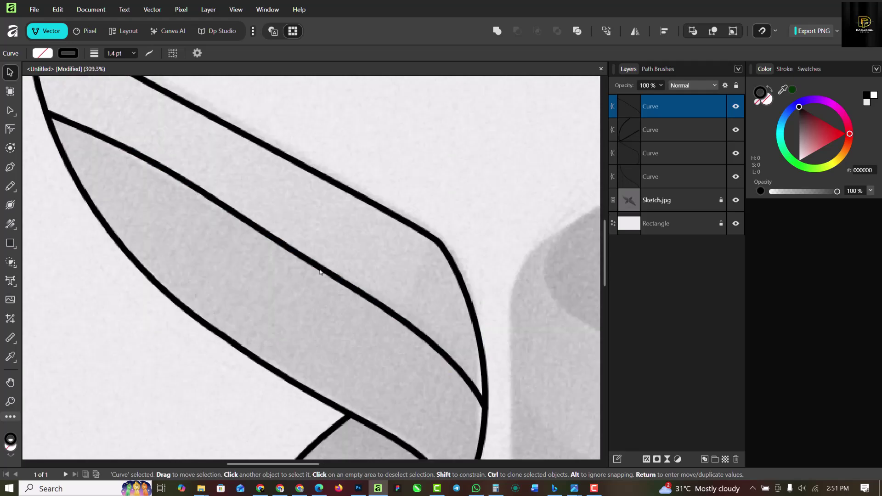
scroll(320, 272, "down", 1)
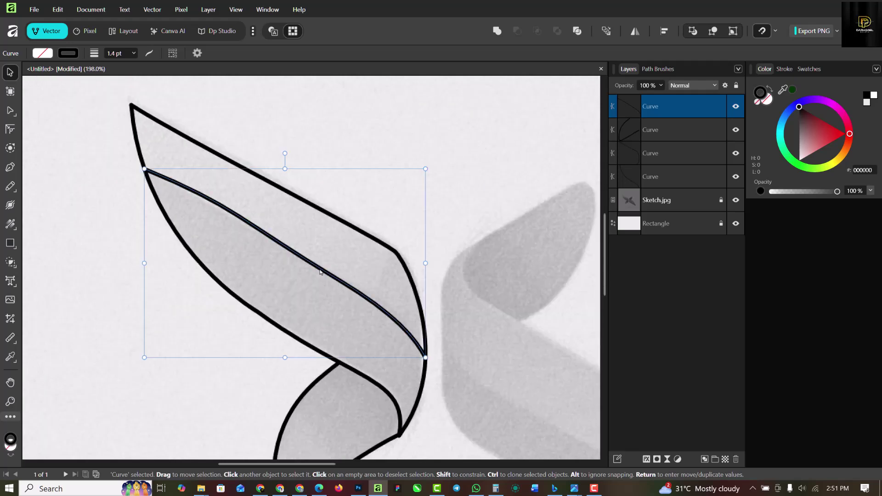
left_click(10, 110)
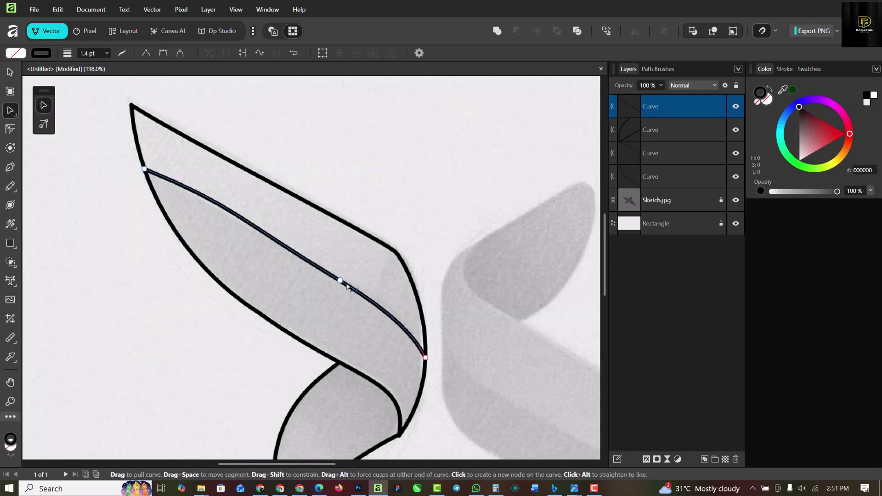
mouse_move(339, 281)
left_mouse_down()
mouse_move(338, 312)
mouse_move(336, 281)
left_mouse_up()
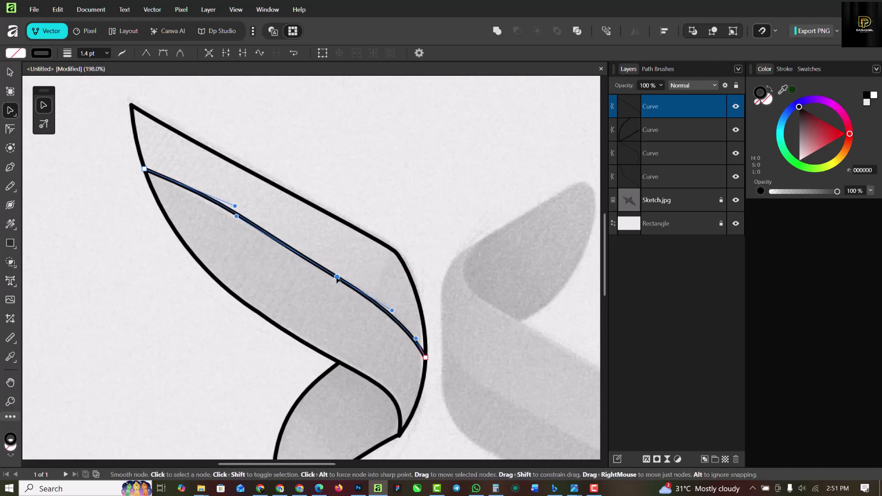
key("Delete")
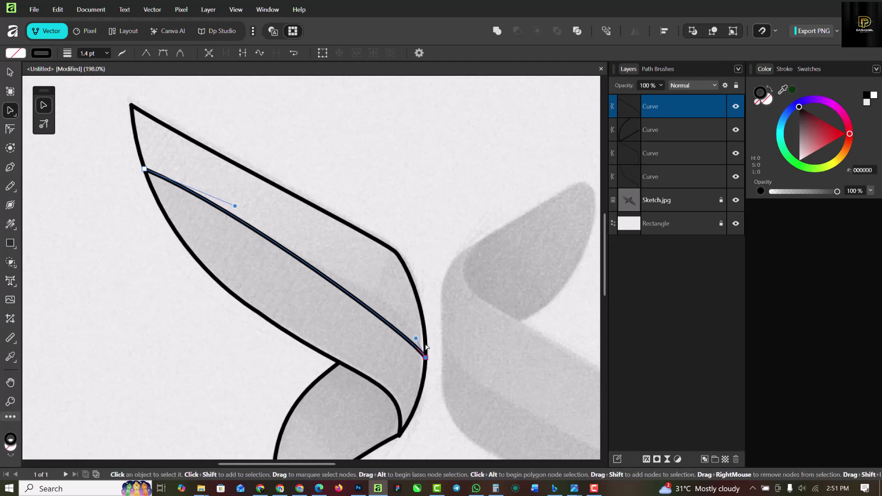
Reshape the fold line into a smooth S-curve by adjusting the handles of its two end nodes.
left_click_drag(416, 338, 413, 318)
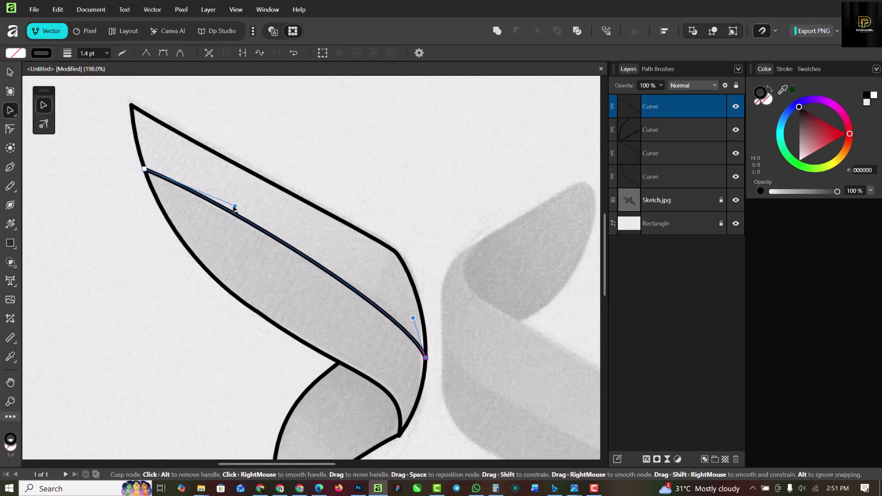
left_click_drag(235, 207, 226, 242)
left_click_drag(413, 318, 407, 294)
left_click_drag(227, 239, 228, 253)
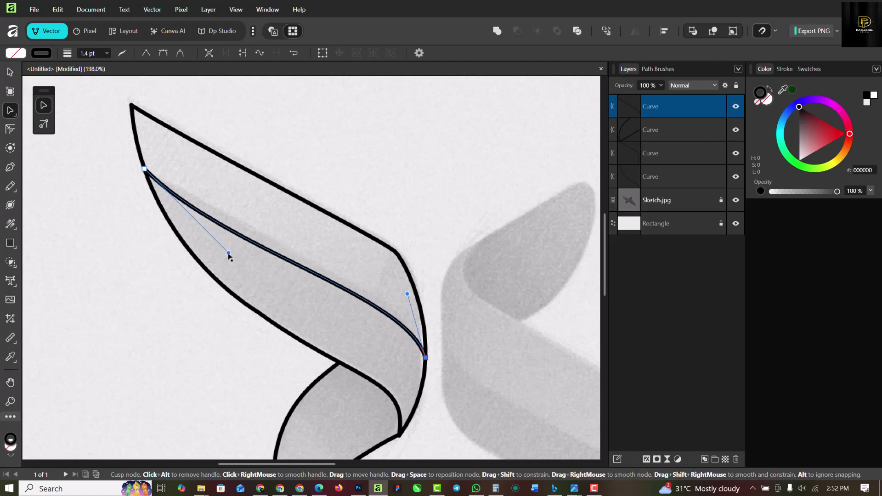
scroll(263, 266, "down", 2)
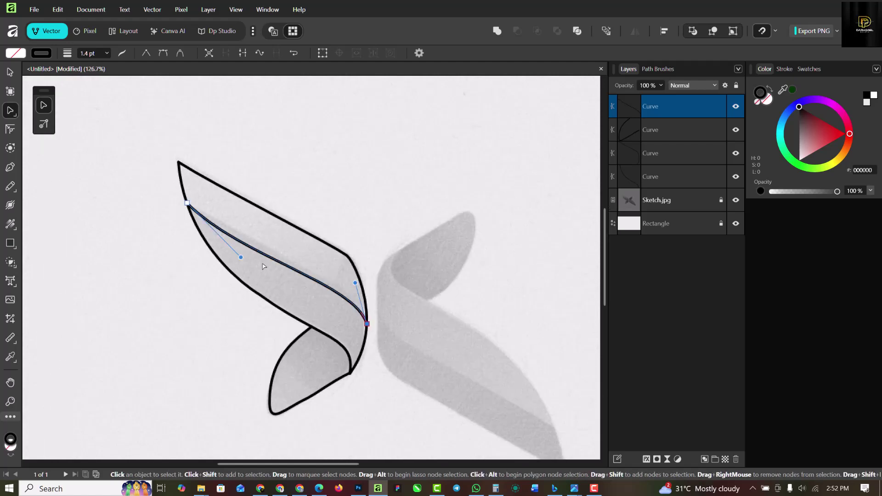
scroll(263, 265, "up", 1)
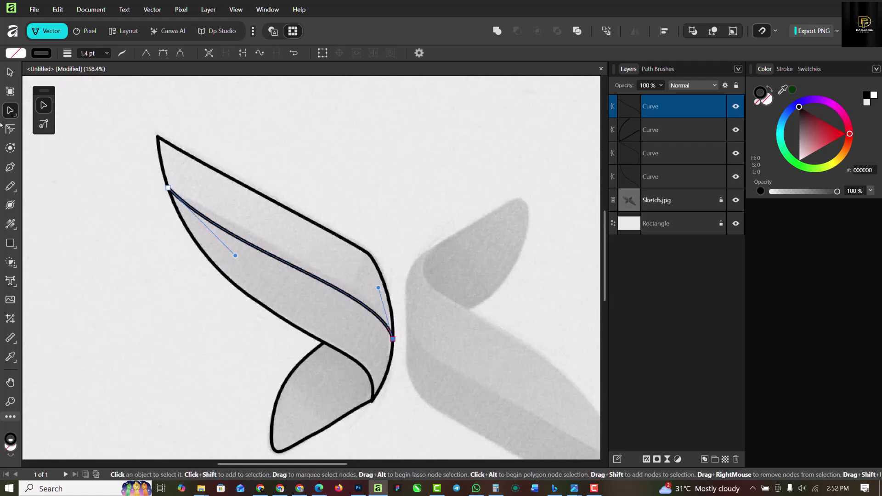
Turn the four left-half curves into separate closed shapes for both wing strips and the small wing with the Shape Builder's add action, and deselect.
left_click(9, 72)
scroll(150, 173, "down", 1)
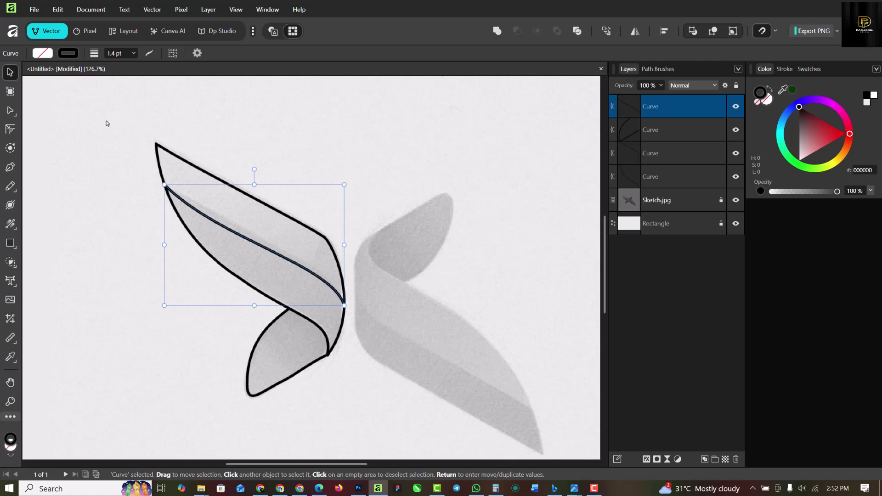
left_click_drag(57, 116, 394, 417)
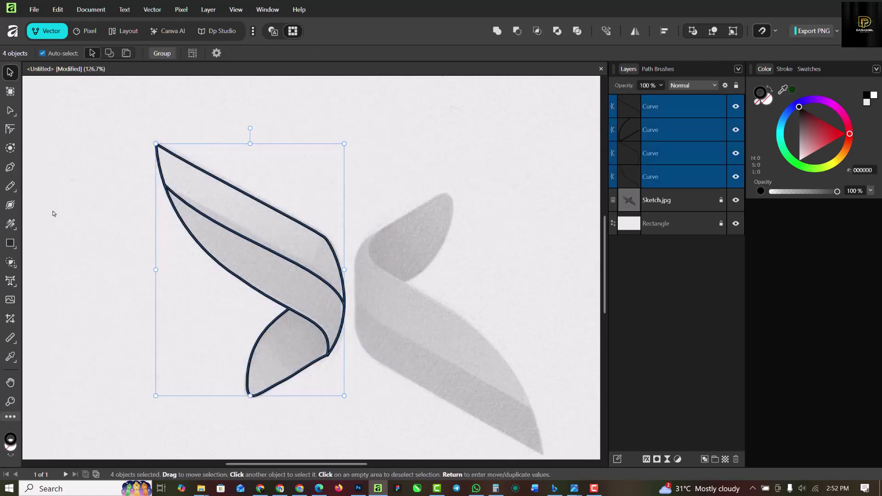
left_click(13, 262)
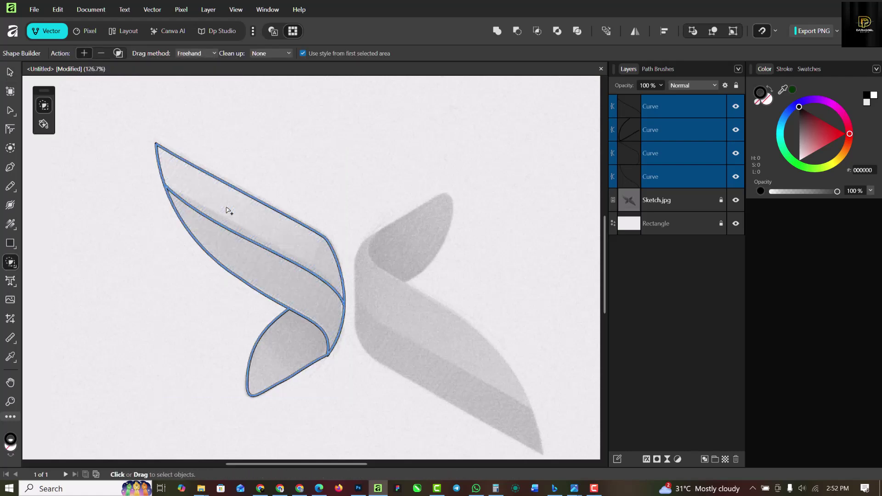
left_click(240, 265)
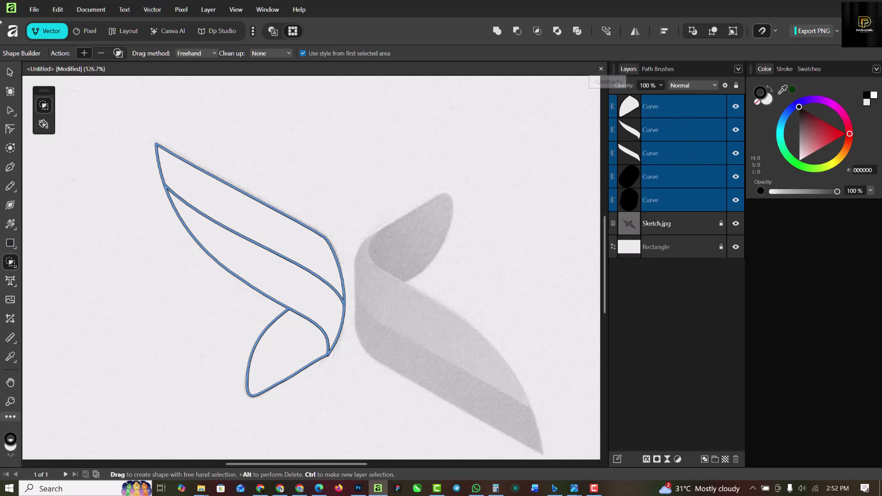
key("v")
left_click(139, 111)
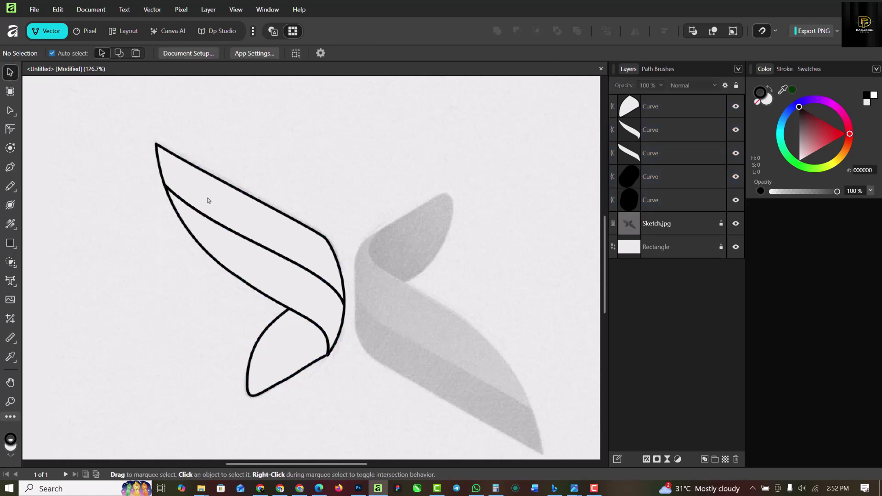
Move the upper and lower wing strips away one at a time to test their separation, undoing each move, and select the small wing.
left_click_drag(213, 203, 237, 162)
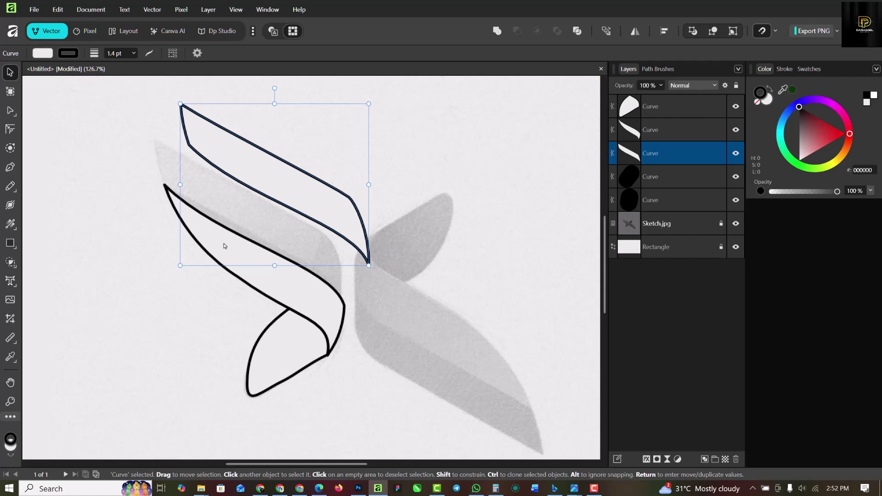
key("ctrl+z")
left_click(237, 252)
left_click_drag(237, 252, 161, 257)
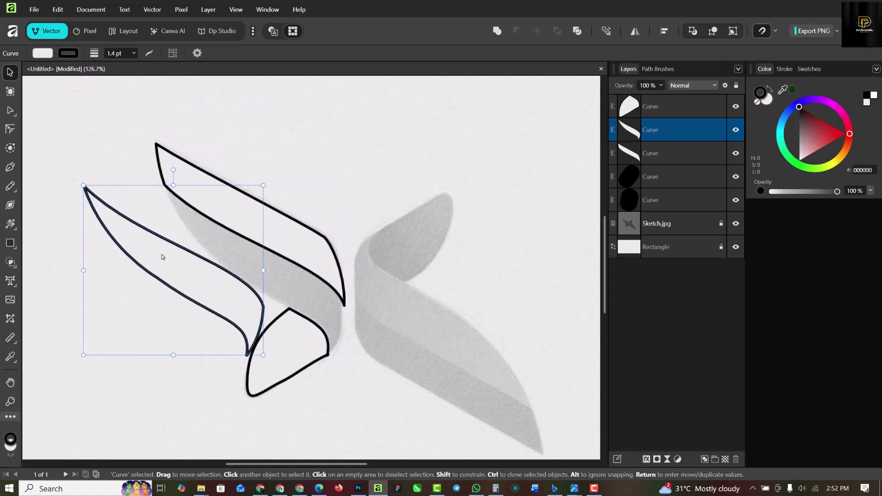
key("ctrl+z")
left_click(295, 363)
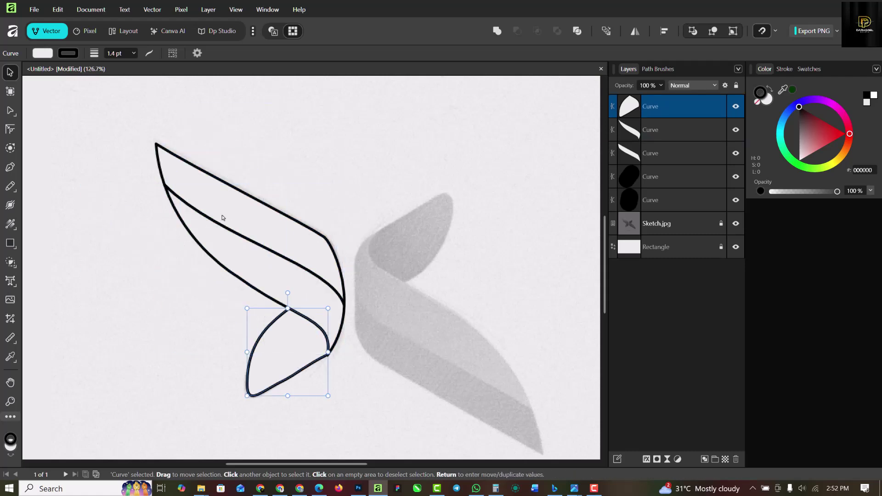
Deselect the small wing, hide the Sketch.jpg layer, and select the upper wing strip.
scroll(222, 168, "down", 4)
left_click(341, 184)
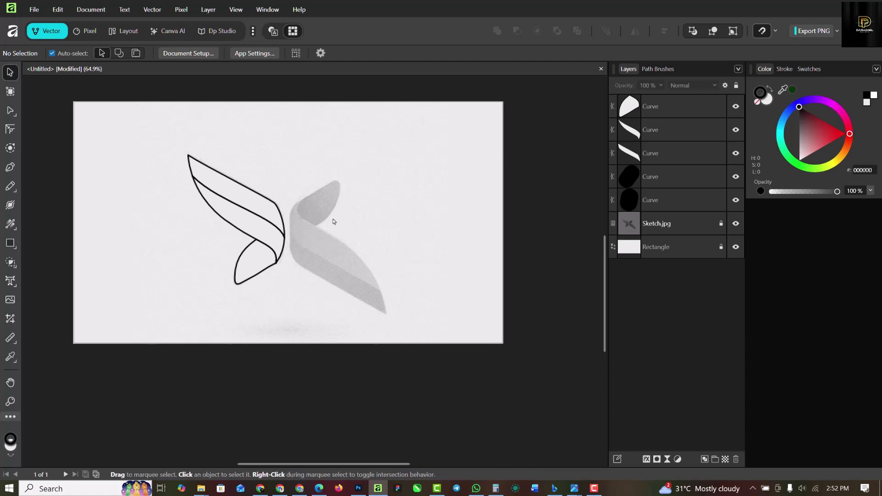
left_click(735, 223)
scroll(248, 199, "up", 3)
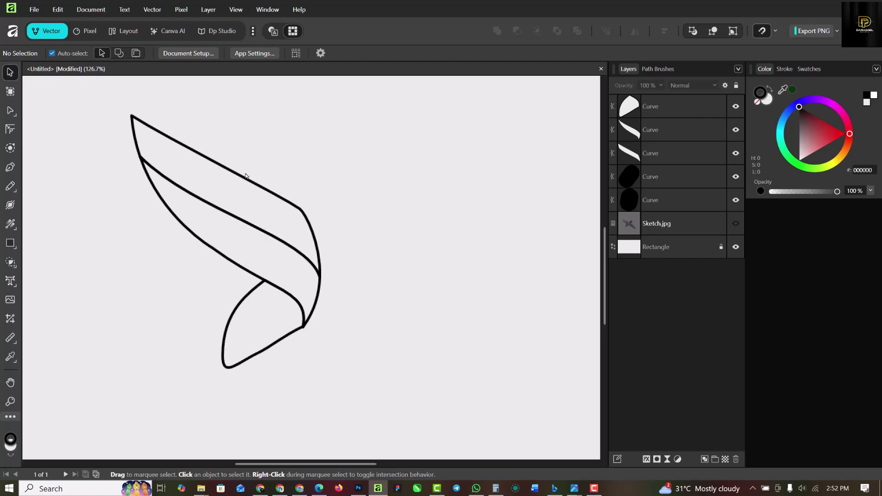
left_click(228, 184)
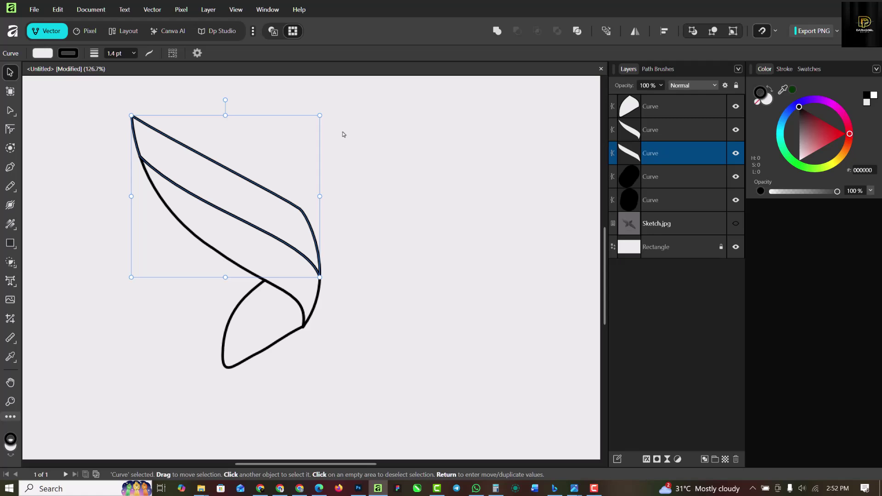
left_click_drag(256, 191, 689, 194)
mouse_move(848, 139)
left_mouse_down()
mouse_move(831, 164)
mouse_move(790, 156)
left_mouse_up()
key("ctrl+z")
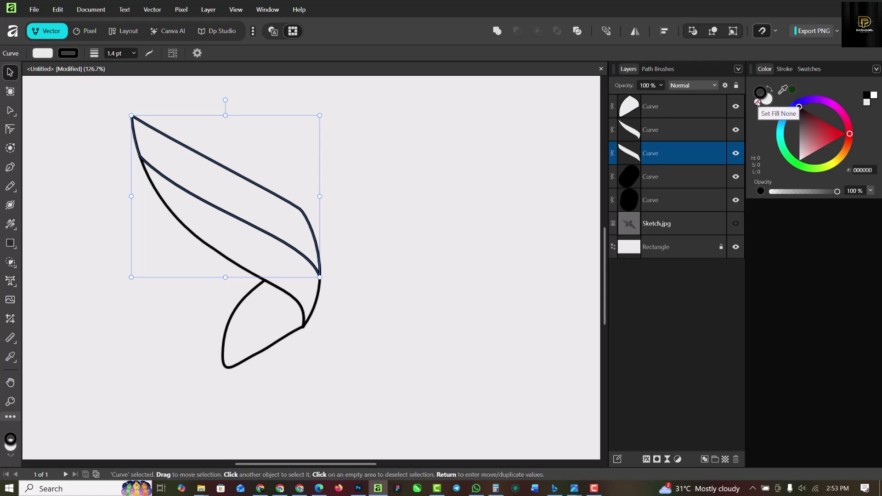
Remove the upper wing strip's outline and fill it with bright blue (0032FF).
left_click(757, 102)
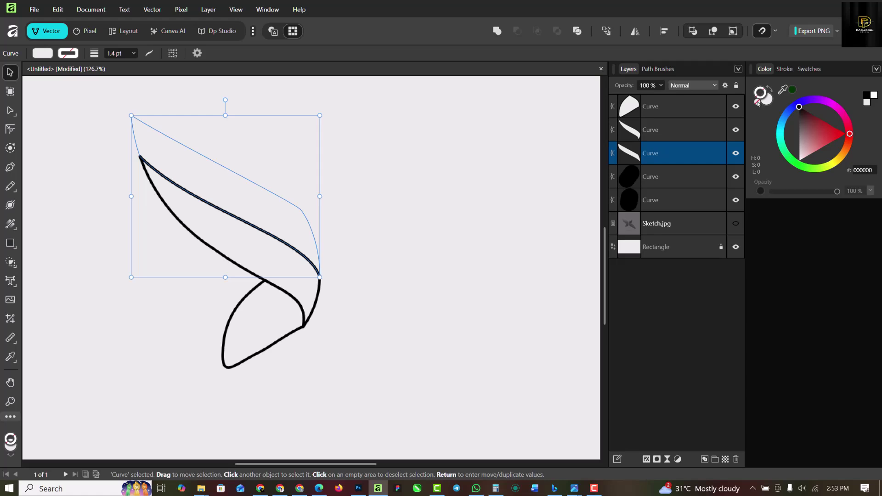
left_click(766, 100)
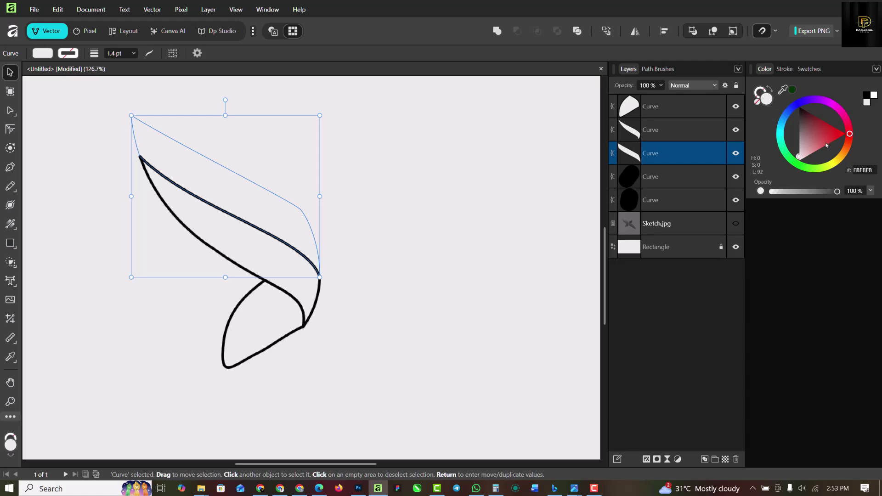
left_click_drag(849, 134, 792, 109)
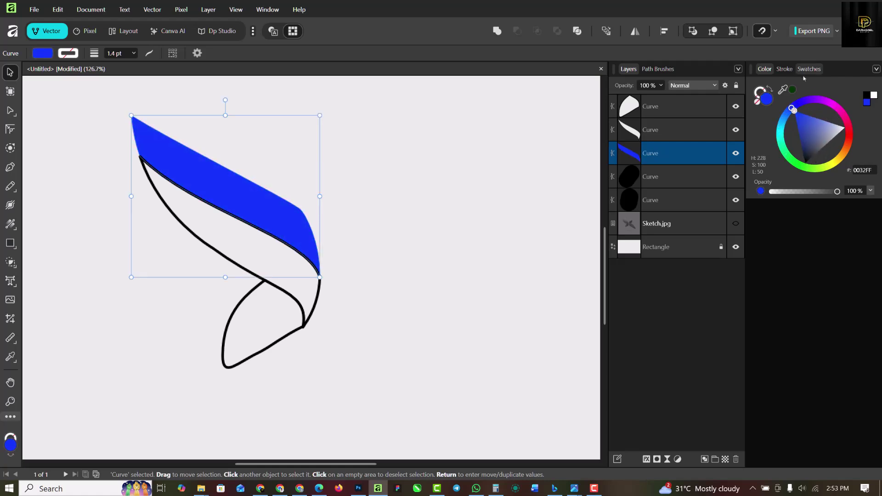
Show the colour controls as Sliders and pick blue (RGB 4, 26, 255) for the upper strip's fill after sampling other colours.
left_click(876, 69)
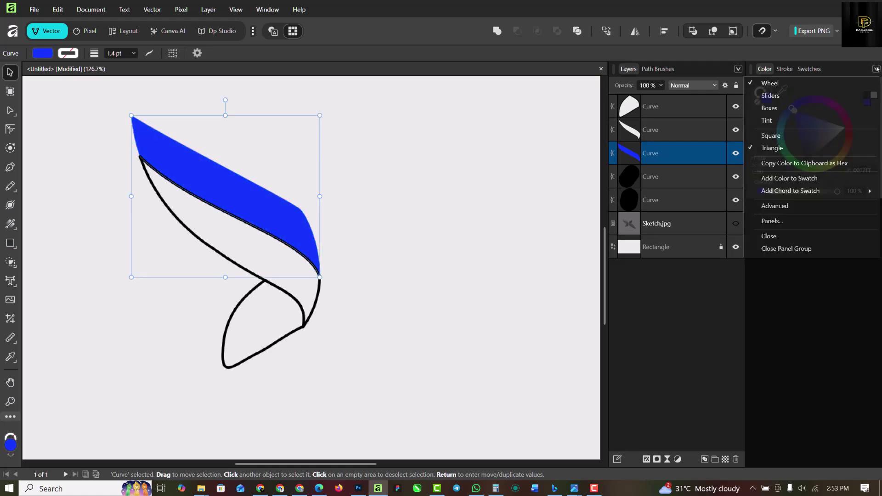
left_click(790, 96)
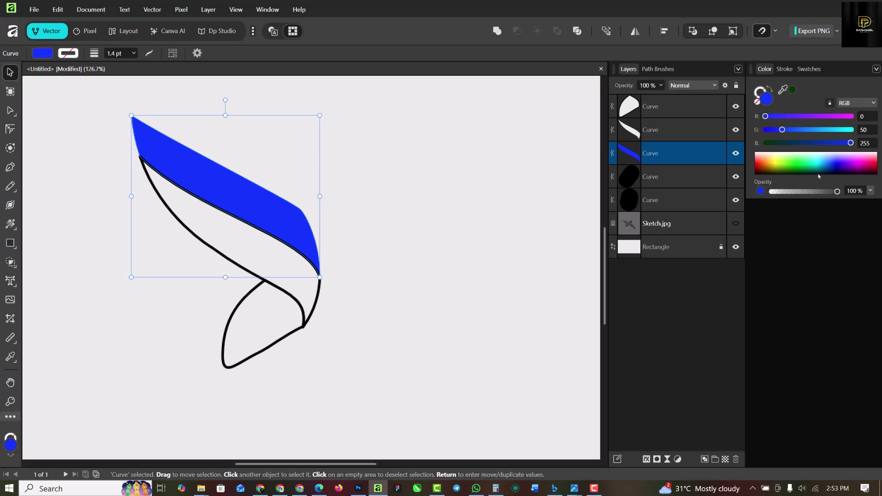
left_click(833, 166)
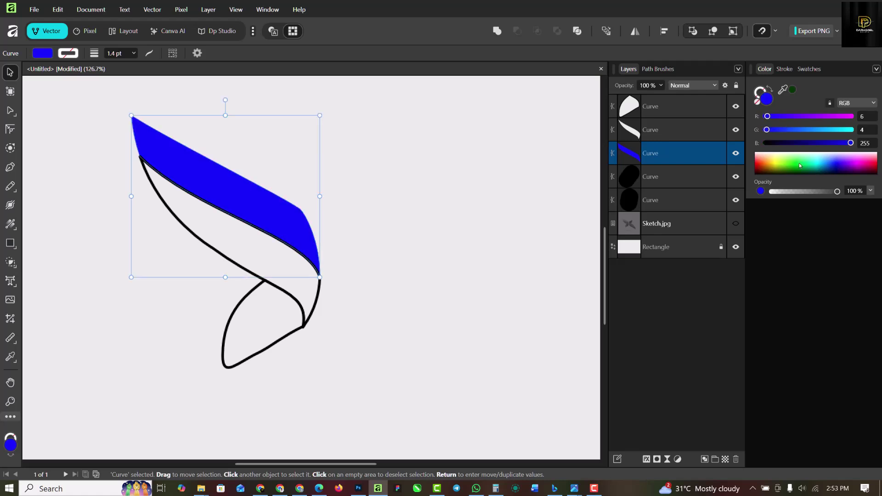
left_click(779, 169)
left_click(777, 166)
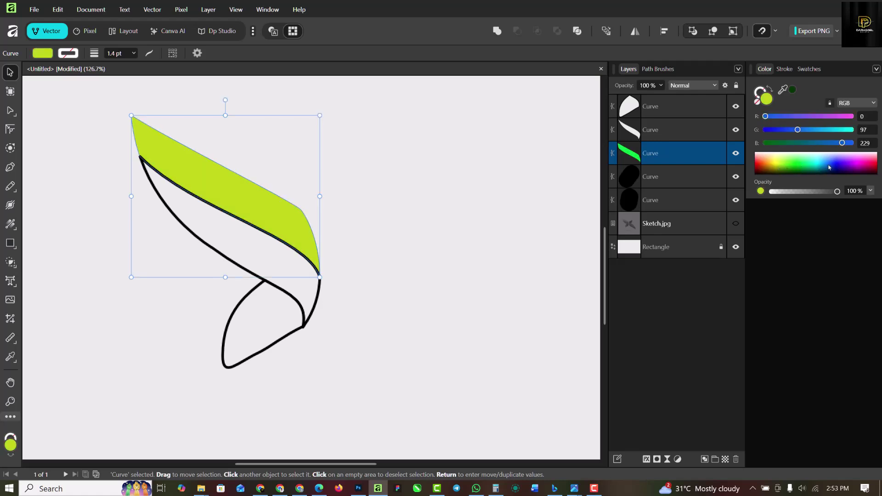
left_click(835, 165)
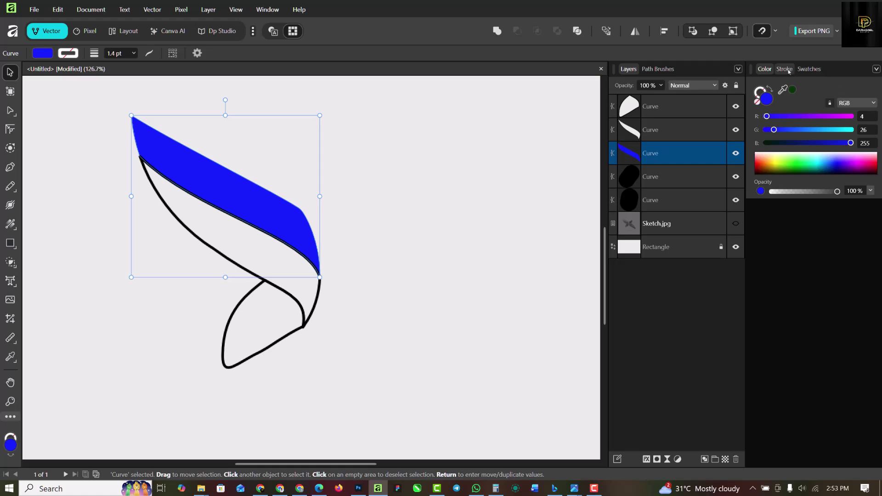
Show the colour controls as Boxes and set the upper strip's fill to a slightly muted blue.
left_click(875, 68)
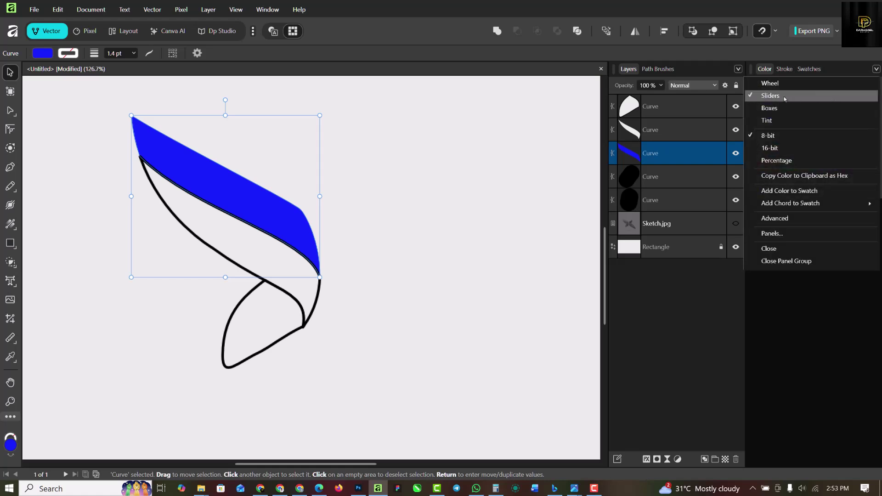
left_click(873, 84)
left_click(876, 69)
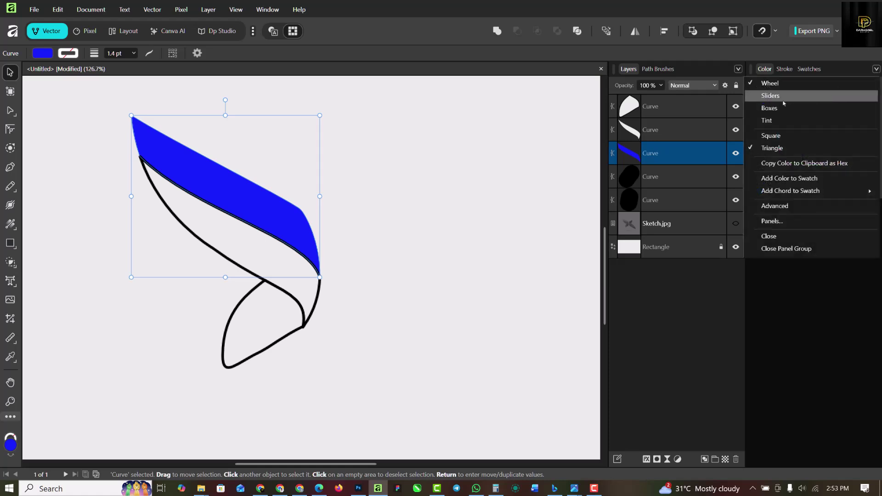
left_click(785, 120)
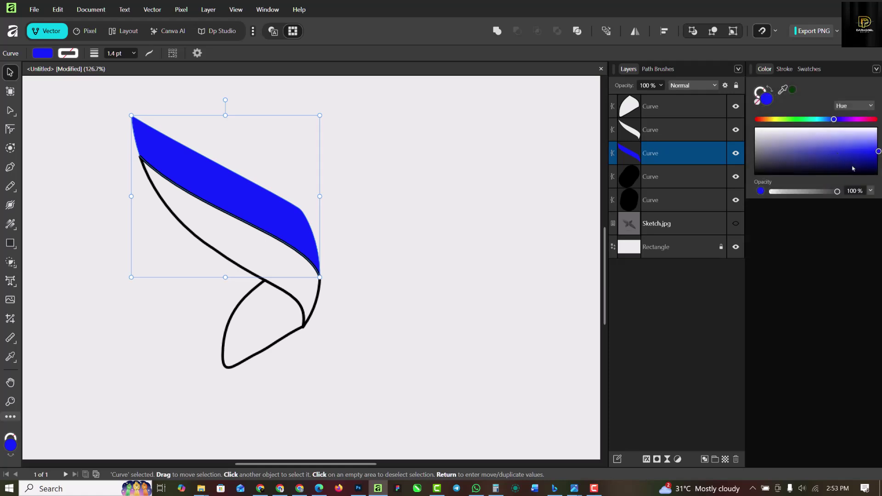
left_click_drag(859, 151, 860, 153)
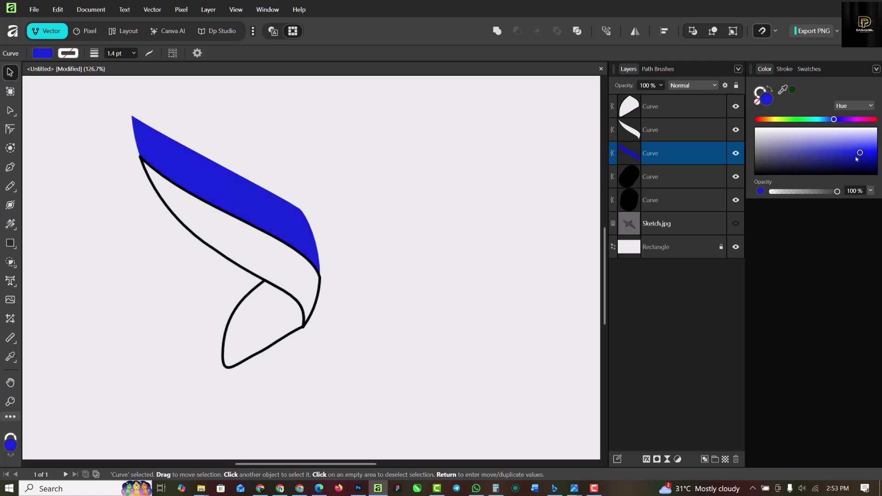
Remove the lower wing strip's outline and fill it with a darker shade of the same blue.
left_click(196, 207)
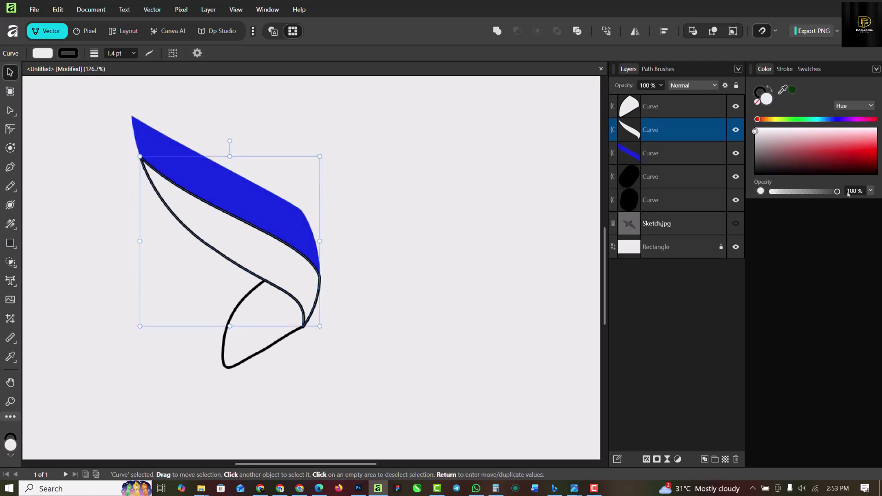
left_click(834, 120)
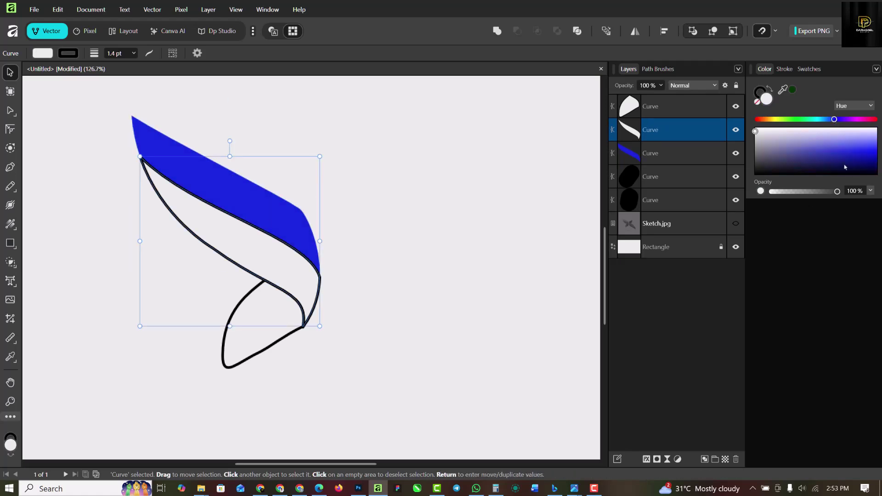
left_click(760, 93)
left_click(757, 101)
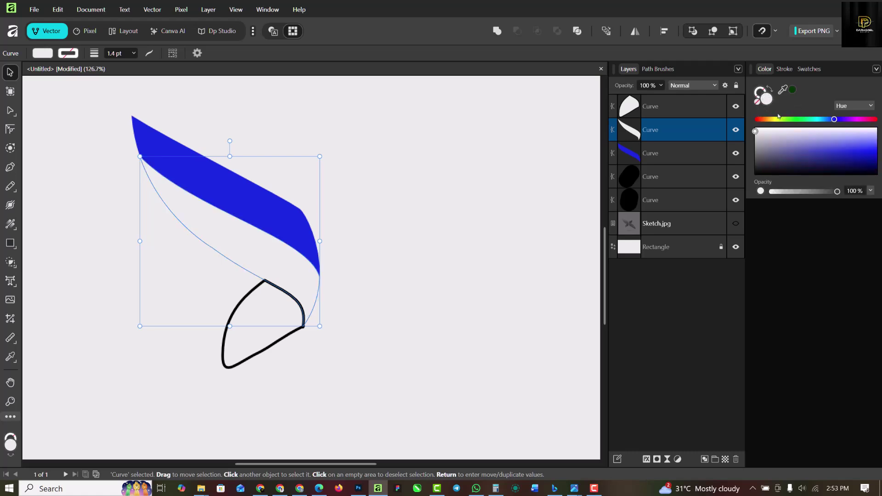
left_click(827, 157)
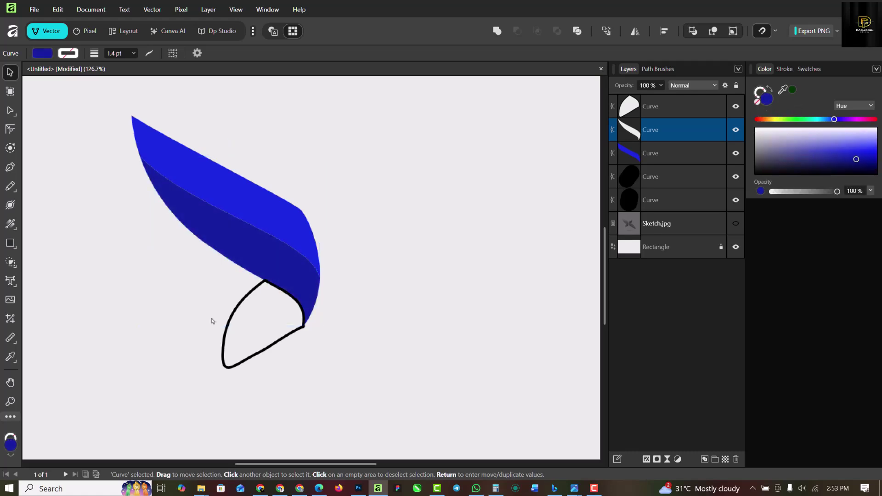
Remove the small wing's outline and fill it with dark navy blue, the darkest of the three shades.
left_click(273, 347)
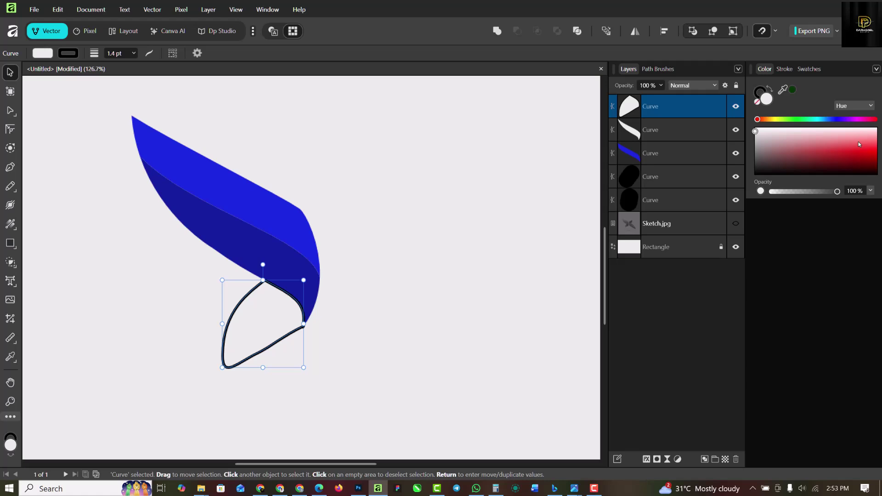
left_click(758, 102)
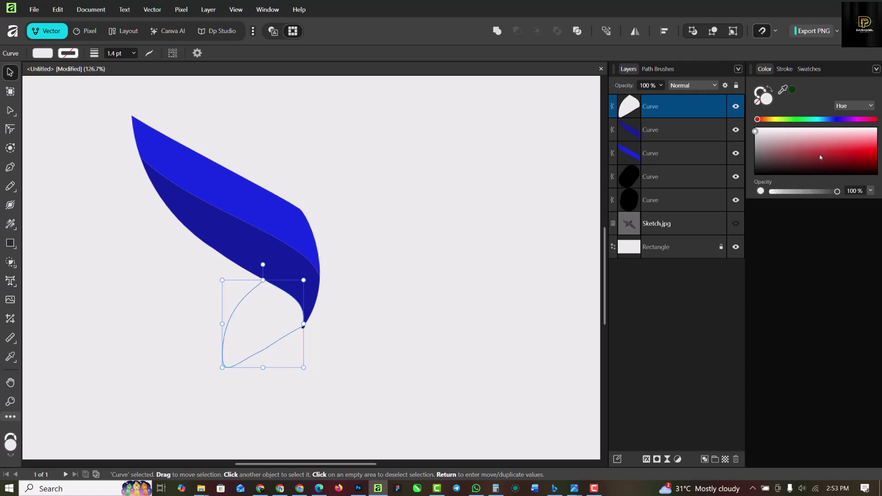
left_click(836, 121)
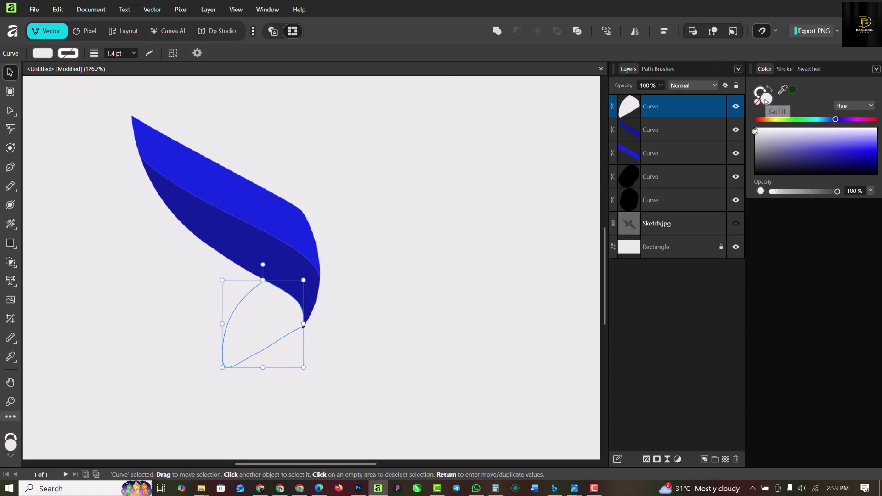
left_click(836, 165)
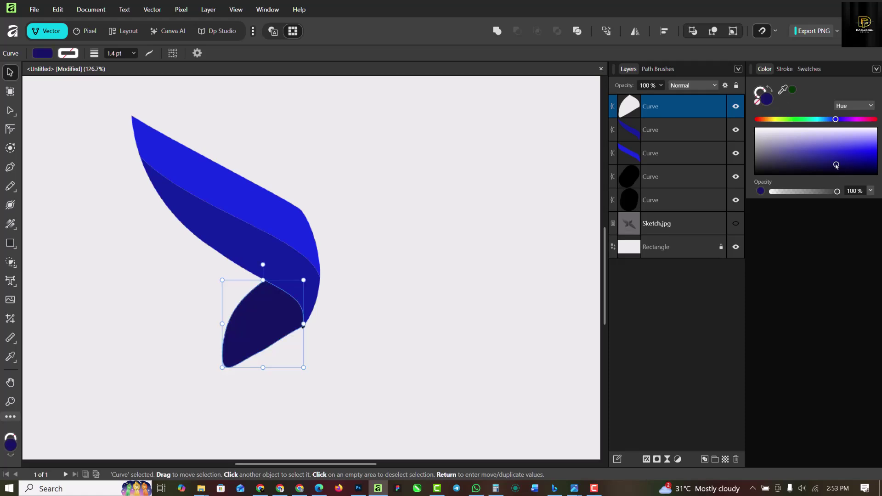
left_click_drag(836, 165, 849, 163)
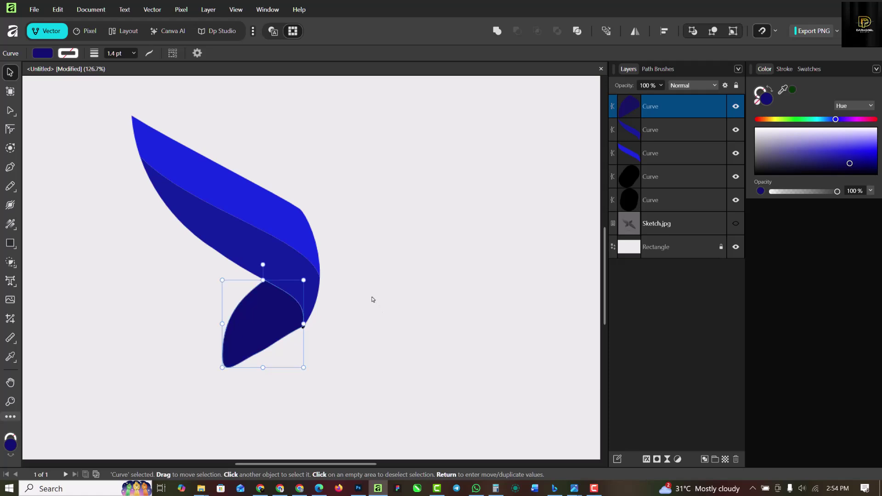
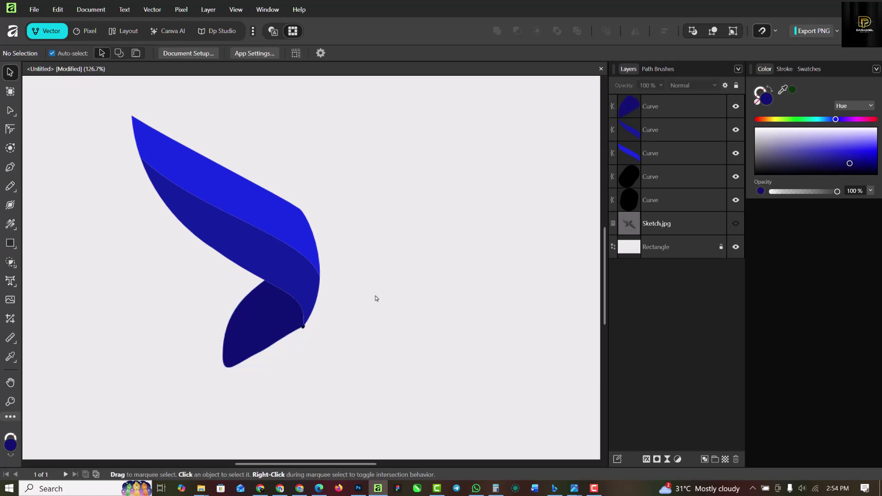
Delete the two stray black curve fragments at the junction of the small wing and the lower strip.
scroll(306, 330, "up", 10)
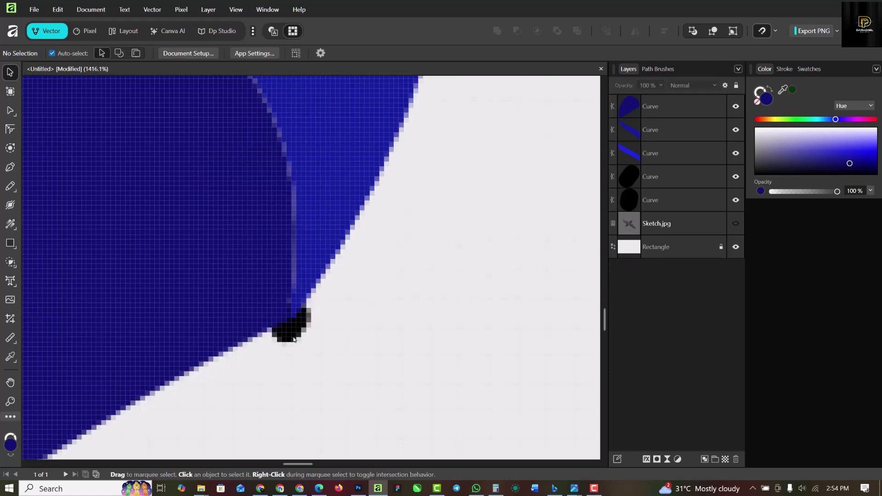
left_click(294, 339)
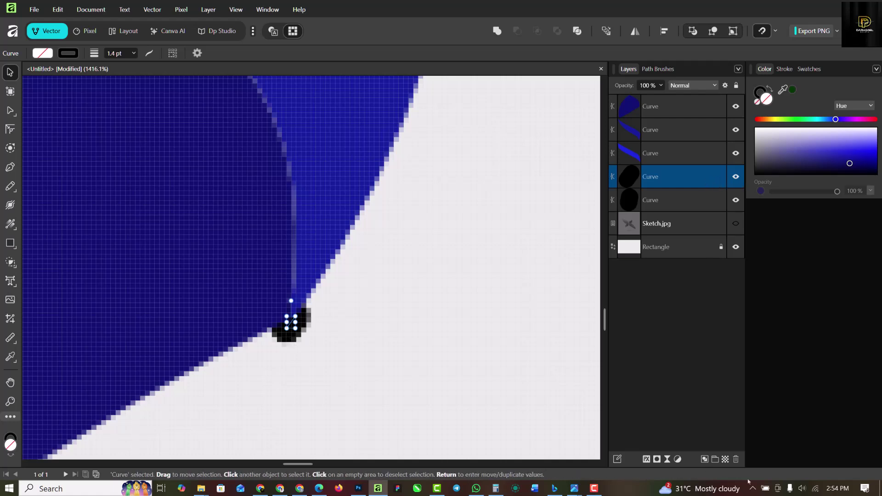
left_click(735, 459)
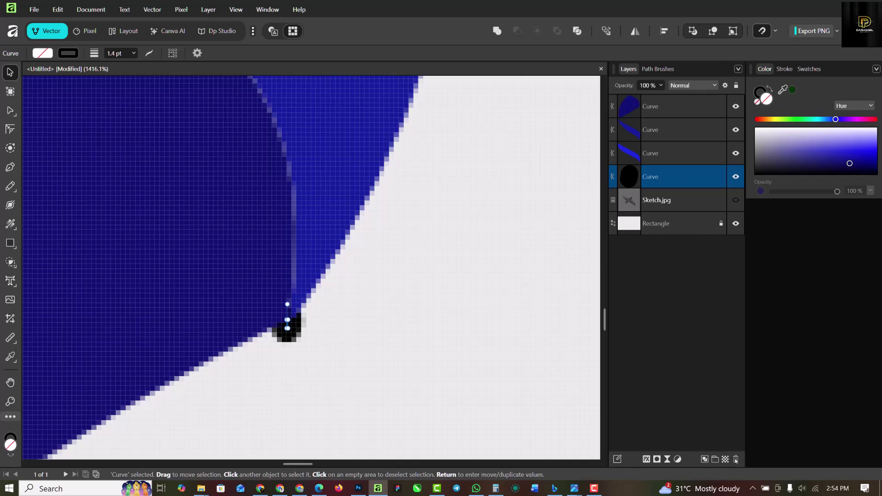
left_click(735, 459)
Round the upper strip's shoulder by pulling the corner node's handle outward so the top edge flows smoothly into the outer curve.
scroll(403, 329, "down", 5)
scroll(392, 297, "up", 2)
left_click(359, 260)
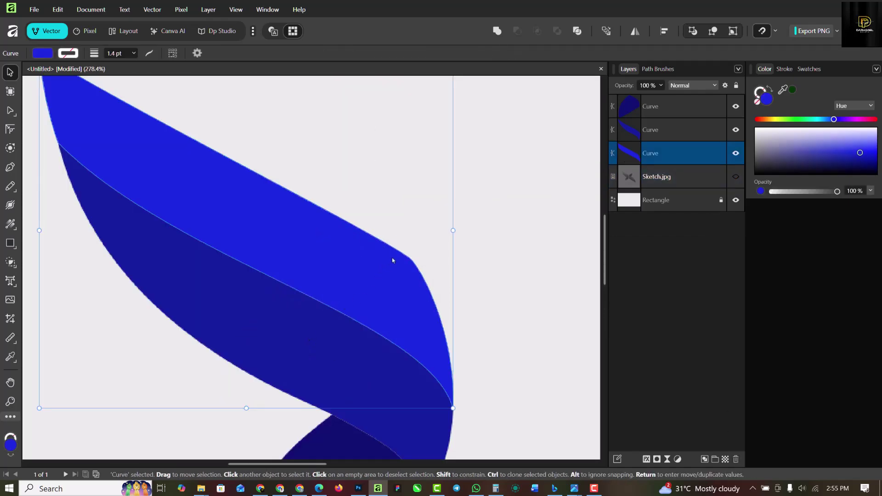
scroll(307, 337, "down", 2)
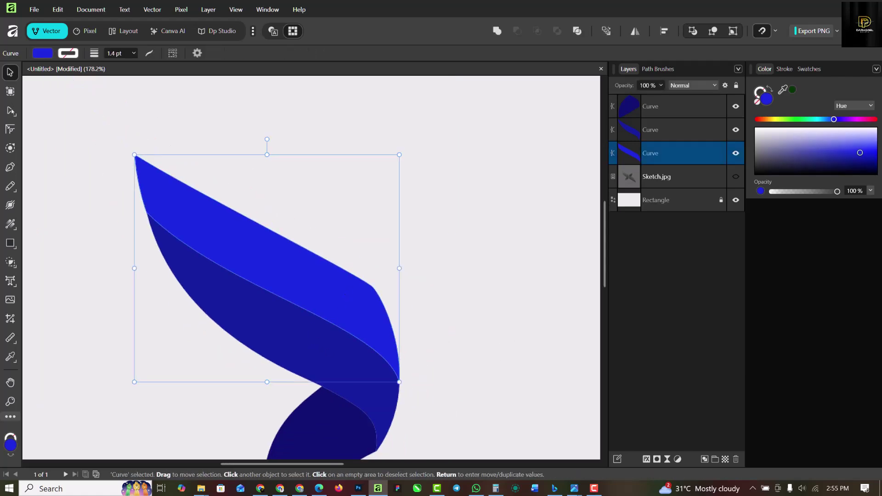
left_click(10, 111)
scroll(367, 289, "up", 2)
left_click(372, 286)
left_click(330, 251)
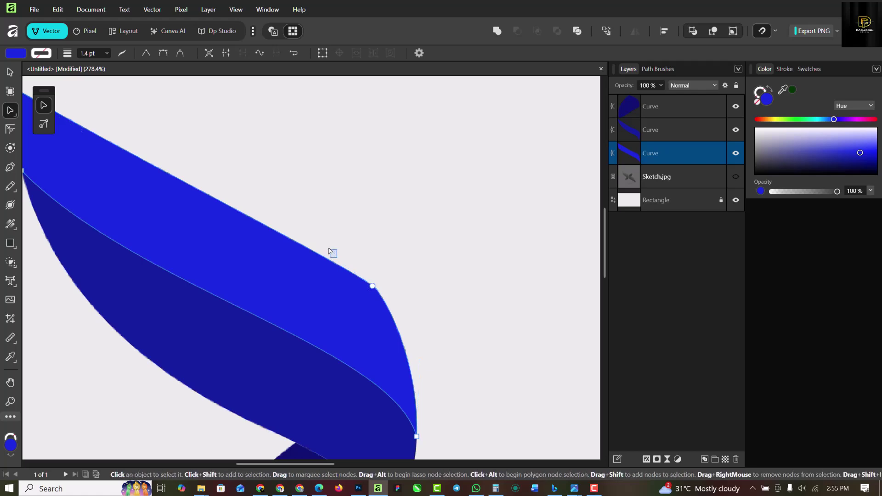
left_click(372, 287)
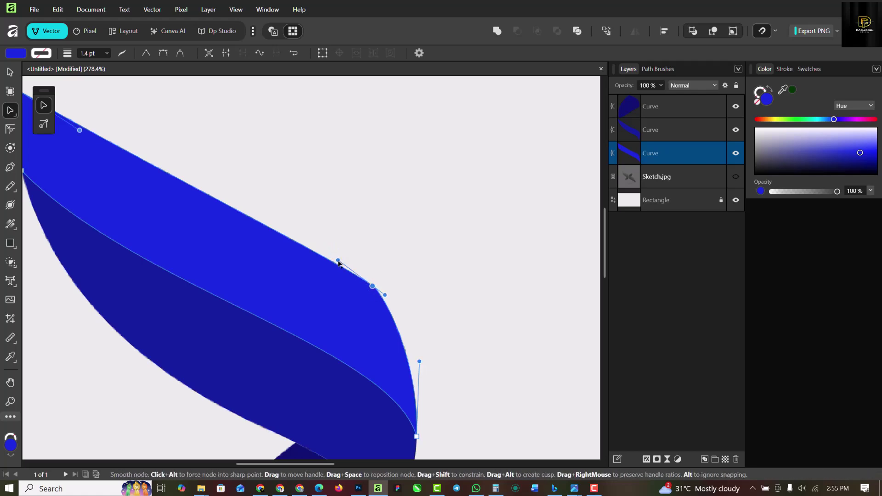
left_click_drag(338, 261, 323, 229)
scroll(398, 282, "down", 3)
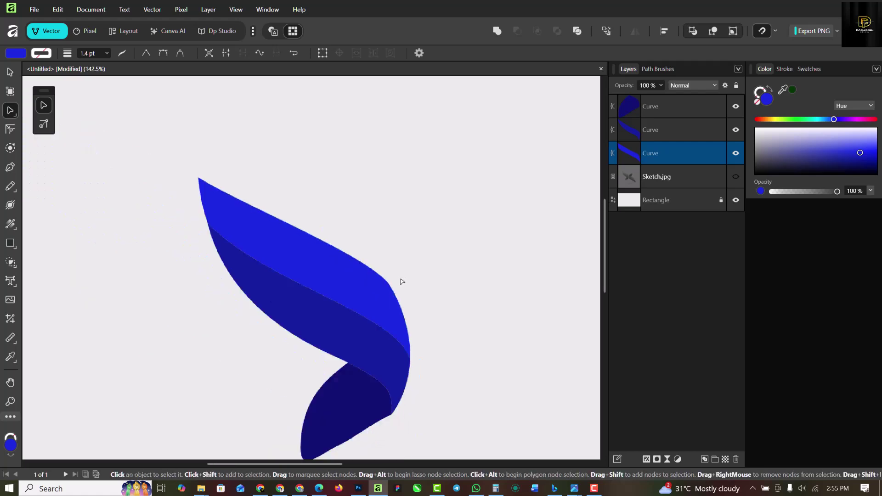
scroll(397, 282, "up", 4)
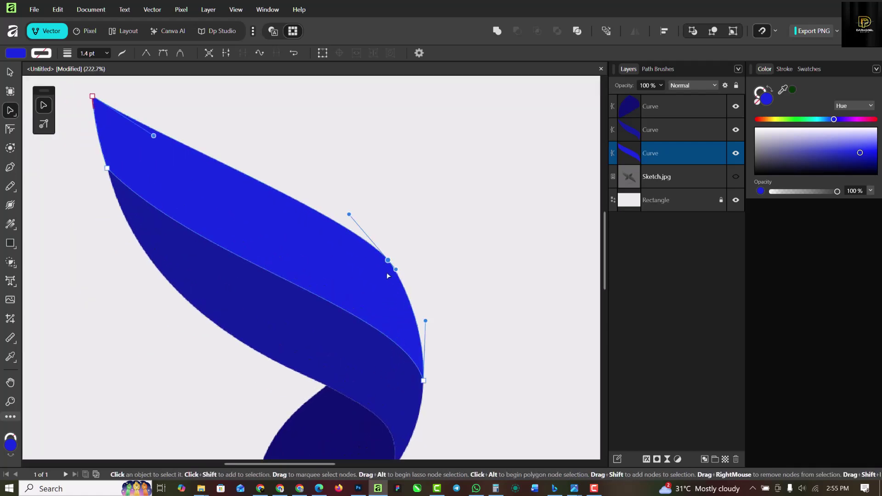
scroll(386, 263, "down", 1)
scroll(386, 264, "up", 1)
key("v")
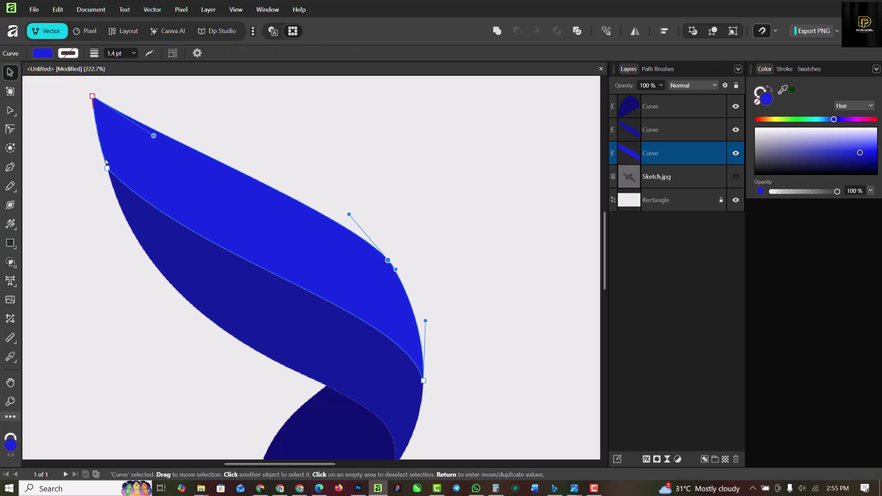
Apply a linear gradient along the upper strip with the Fill Tool, from blue near the wing tip to dark navy near the shoulder.
scroll(221, 202, "down", 3)
left_click(362, 256)
left_click(249, 217)
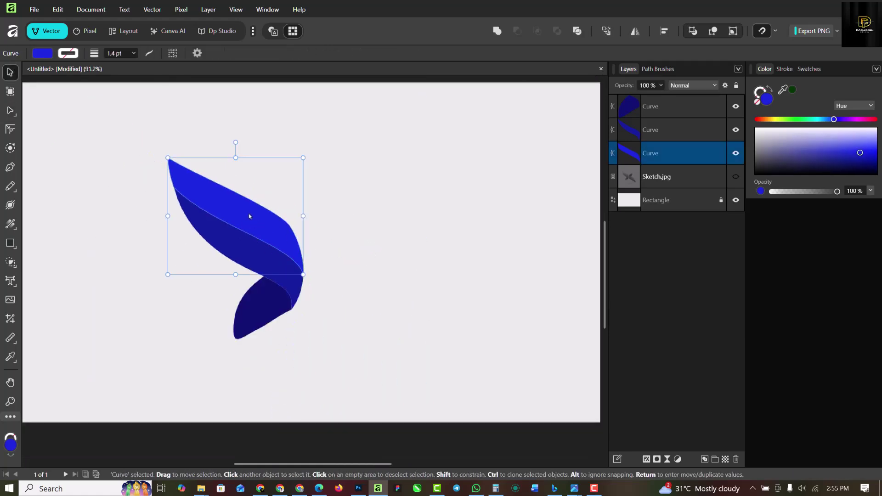
scroll(249, 216, "up", 2)
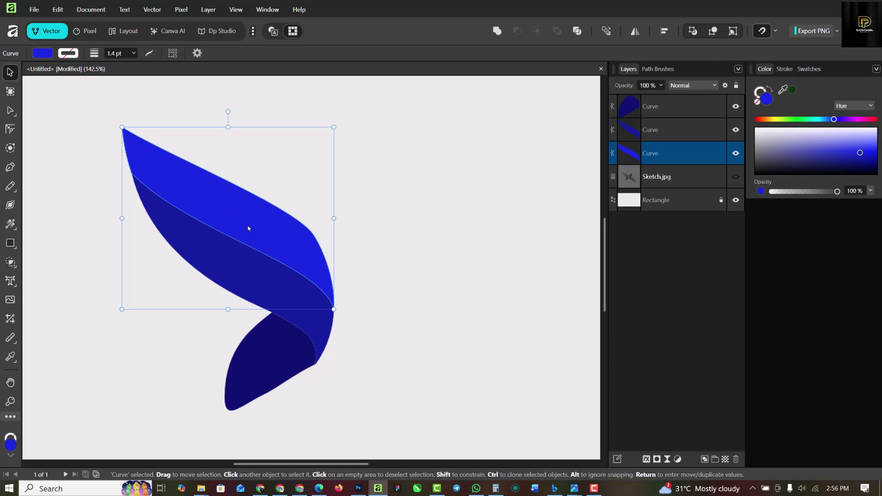
left_click(13, 226)
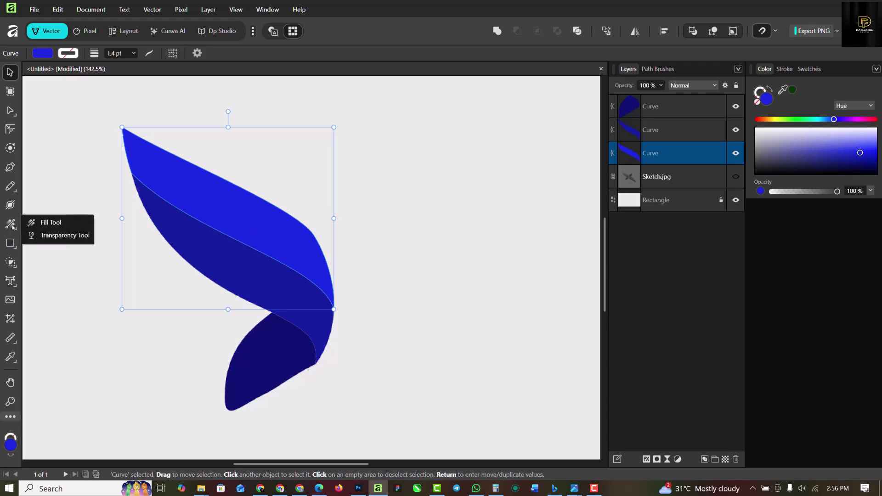
left_click(50, 223)
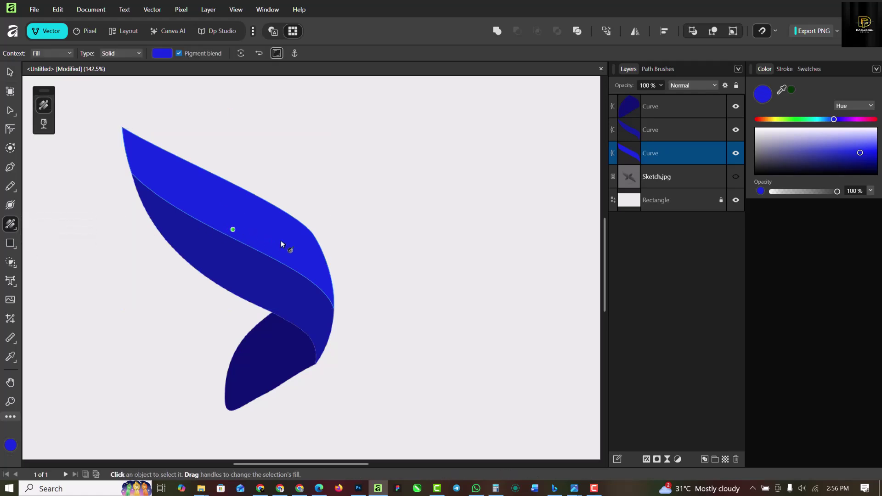
mouse_move(316, 268)
left_mouse_down()
mouse_move(258, 216)
mouse_move(182, 189)
mouse_move(232, 233)
mouse_move(310, 270)
left_mouse_up()
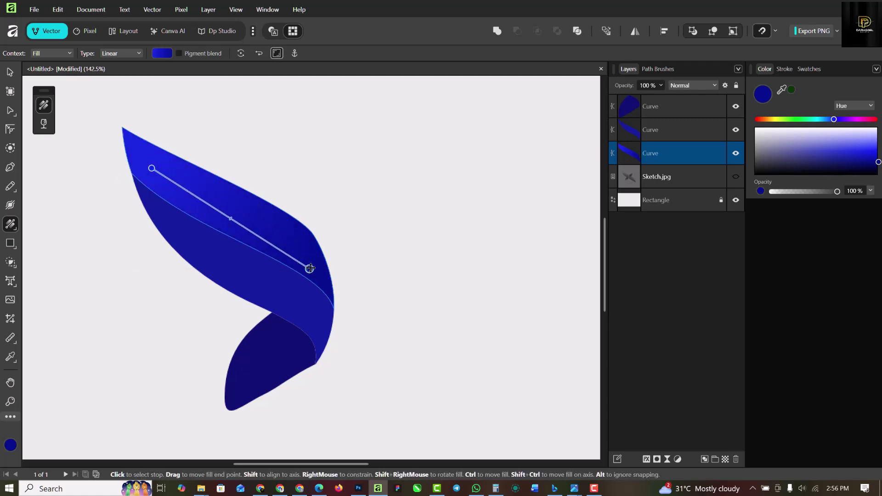
Show the colour controls as a Wheel and set the upper strip's gradient stop near the wing tip to bright cyan 10D3FF.
left_click(860, 152)
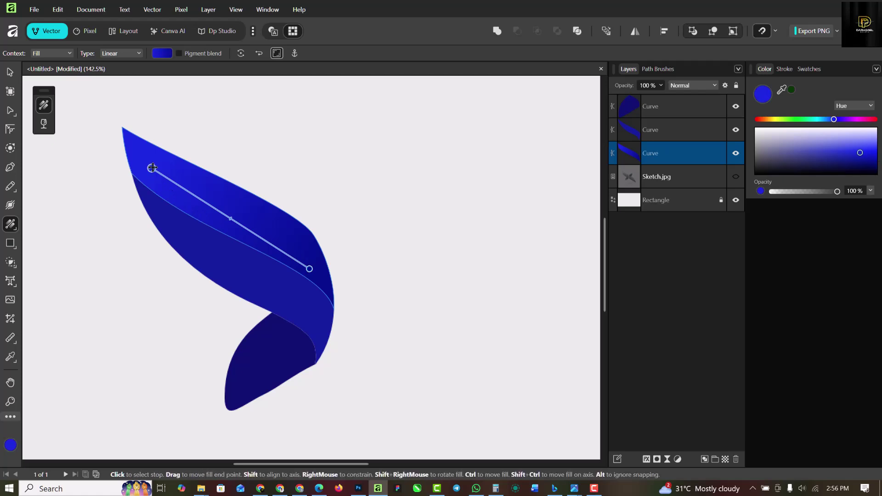
left_click_drag(833, 121, 828, 120)
mouse_move(867, 158)
left_mouse_down()
mouse_move(866, 166)
mouse_move(861, 151)
left_mouse_up()
left_click_drag(828, 120, 824, 119)
left_click_drag(876, 169, 864, 157)
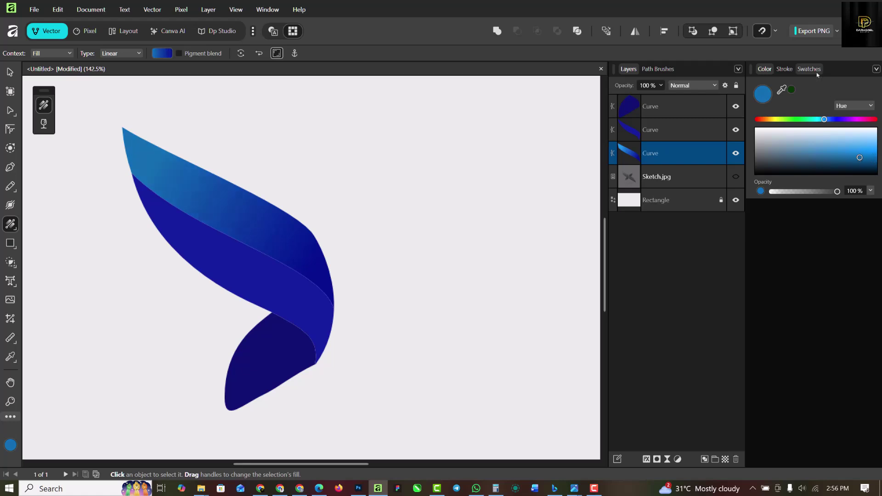
left_click(876, 69)
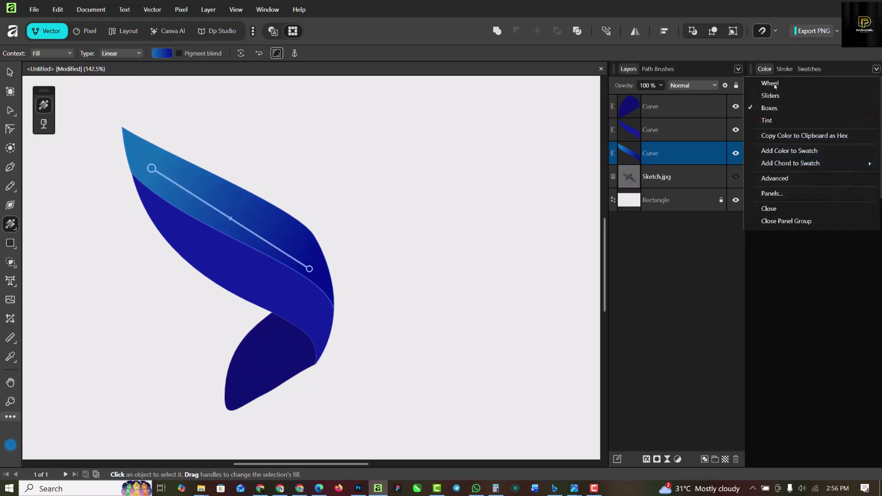
left_click(774, 85)
mouse_move(799, 133)
left_mouse_down()
mouse_move(790, 122)
mouse_move(785, 128)
left_mouse_up()
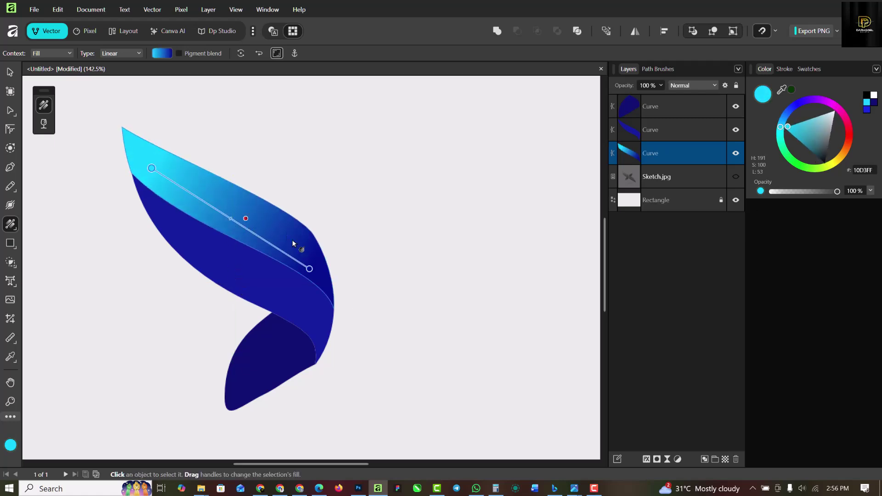
Give the lower strip a diagonal linear gradient from cyan 10D3FF near the tip to navy 0F1074 near the lower bend.
left_click(274, 285)
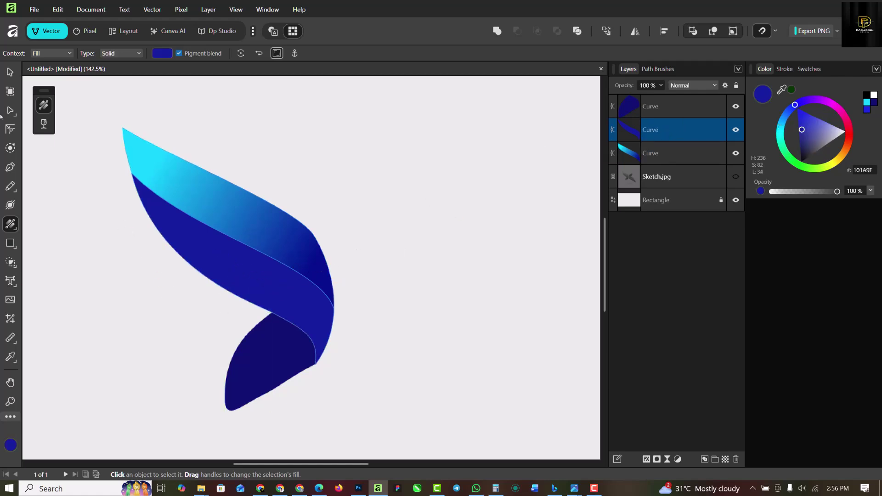
left_click_drag(303, 301, 194, 230)
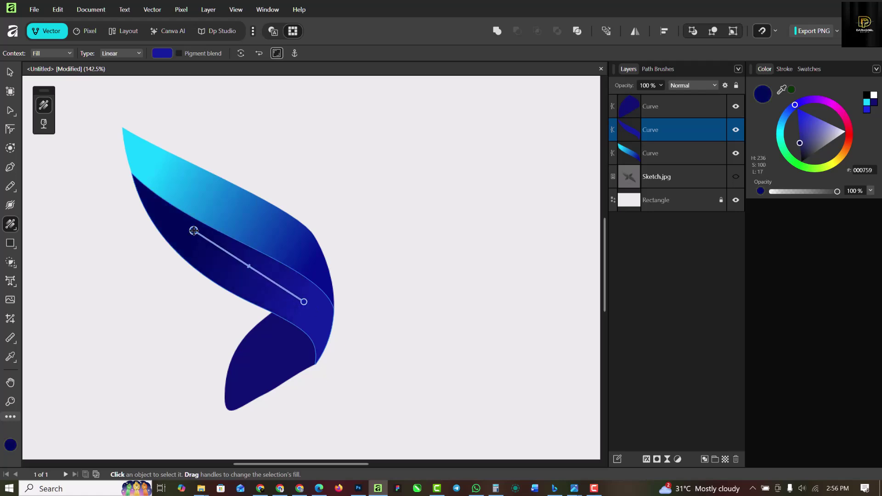
left_click(304, 303)
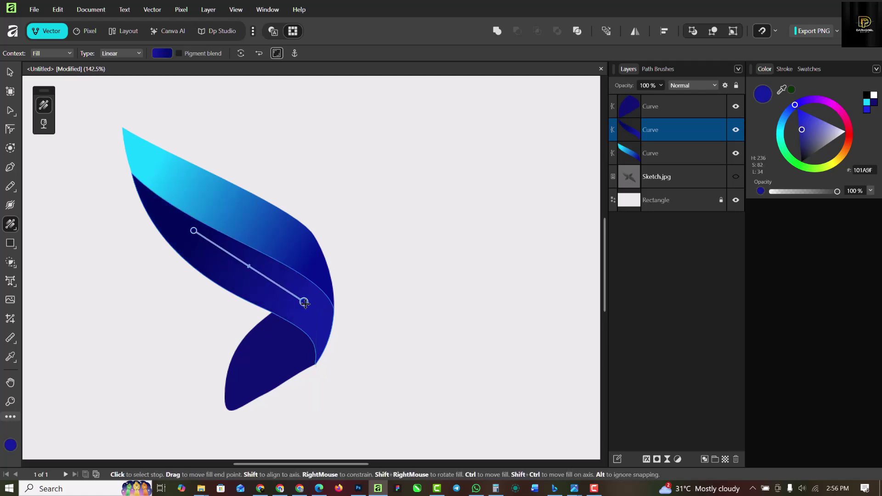
key("ctrl+z")
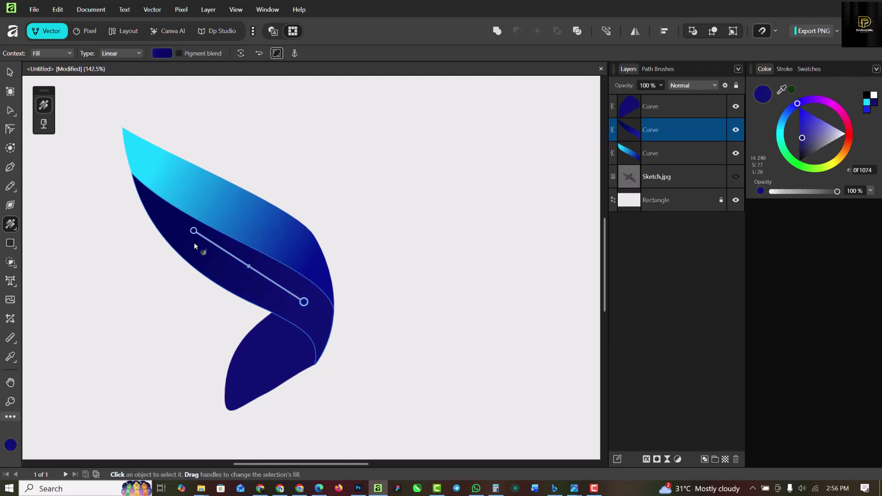
left_click(199, 229)
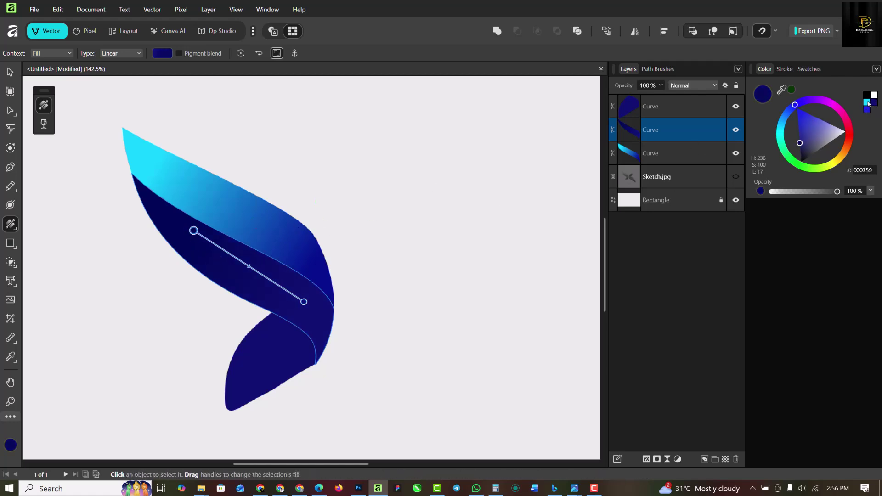
left_click(868, 102)
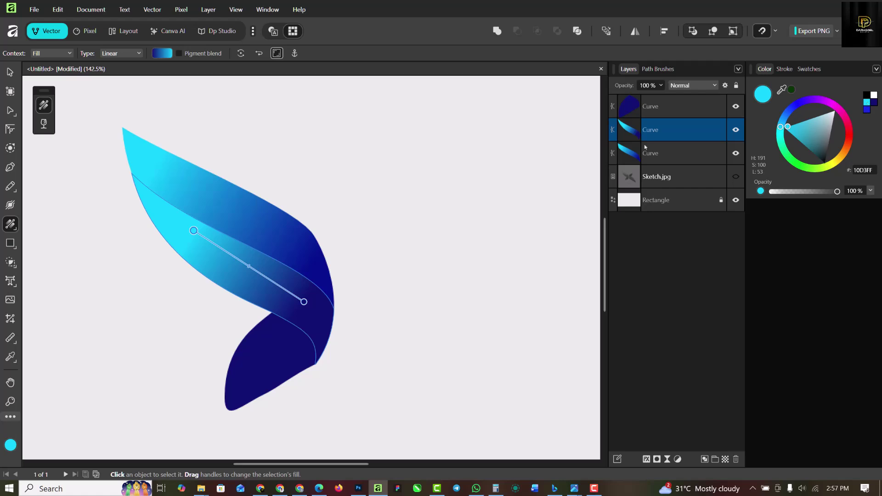
mouse_move(200, 234)
left_mouse_down()
mouse_move(203, 255)
mouse_move(200, 248)
left_mouse_up()
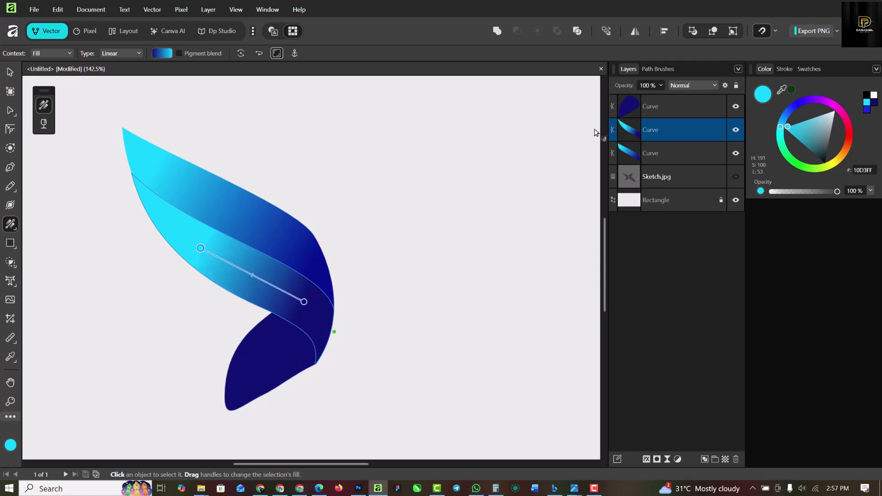
Give the small wing a linear gradient from bright cyan 10D3FF near its tip to near-black navy 000036 at the junction with the strip.
left_click(688, 104)
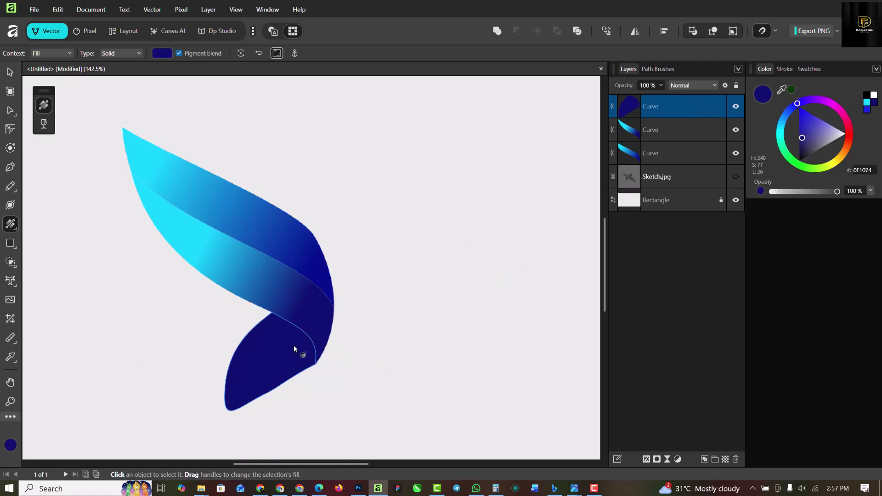
left_click_drag(297, 341, 311, 327)
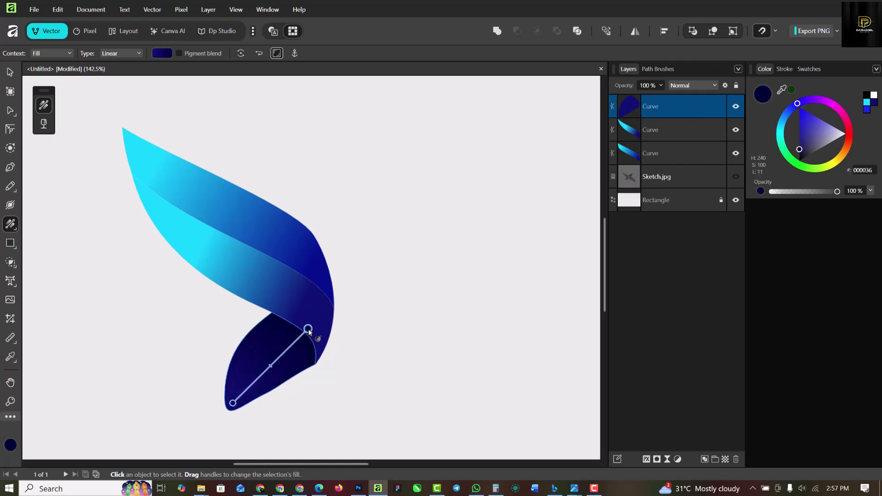
left_click_drag(239, 400, 246, 392)
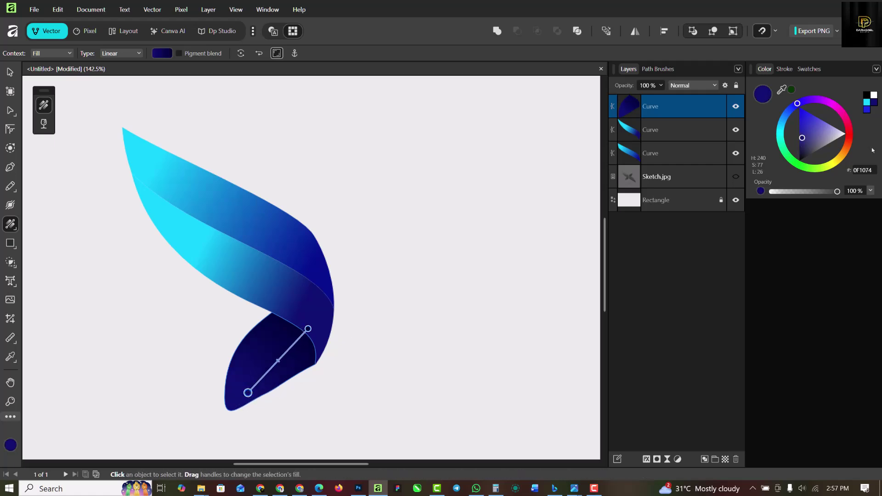
left_click(866, 109)
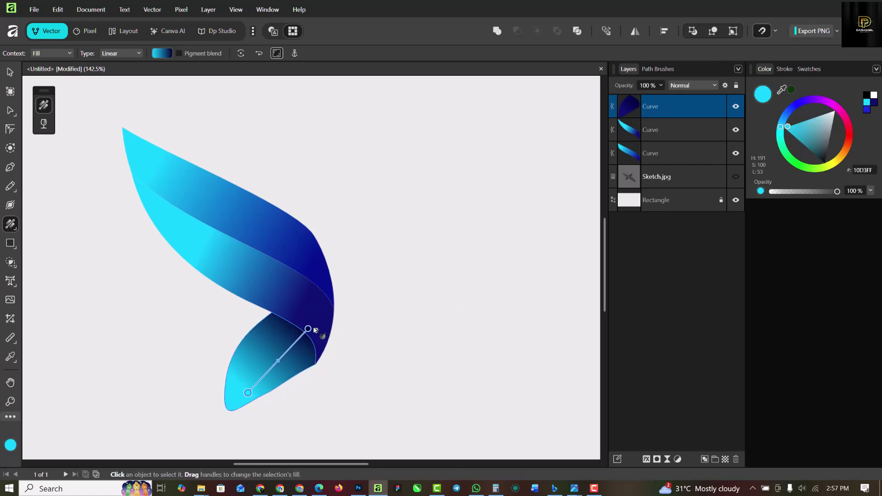
mouse_move(307, 328)
left_mouse_down()
mouse_move(294, 339)
mouse_move(301, 334)
left_mouse_up()
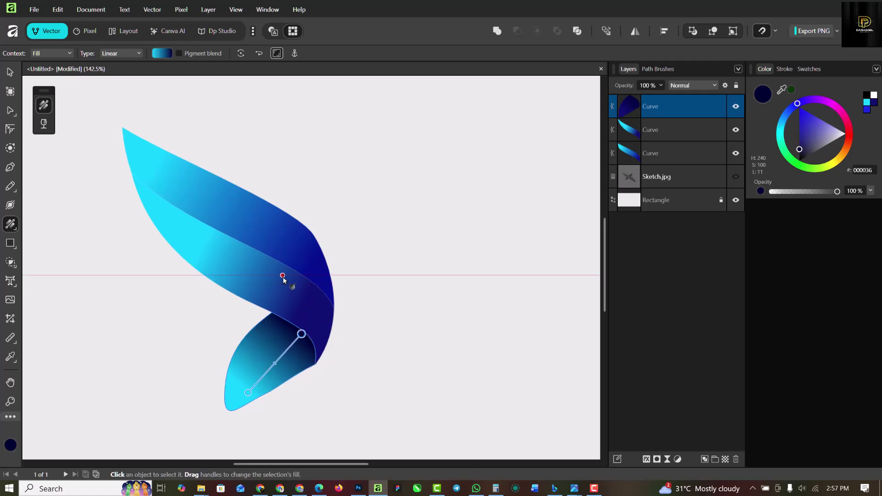
Extend the lower strip's gradient to the strip's outer edge and add a stop about 60% of the way along it.
left_click(299, 294)
left_click_drag(315, 310, 333, 332)
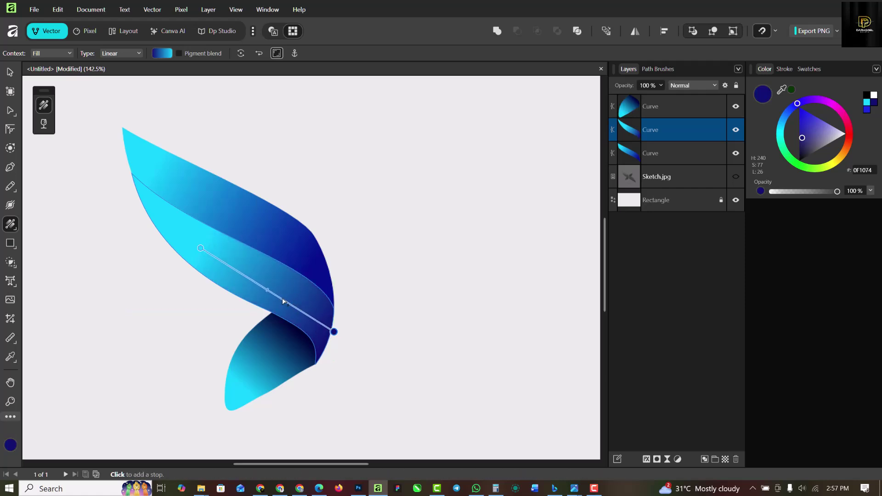
left_click(282, 300)
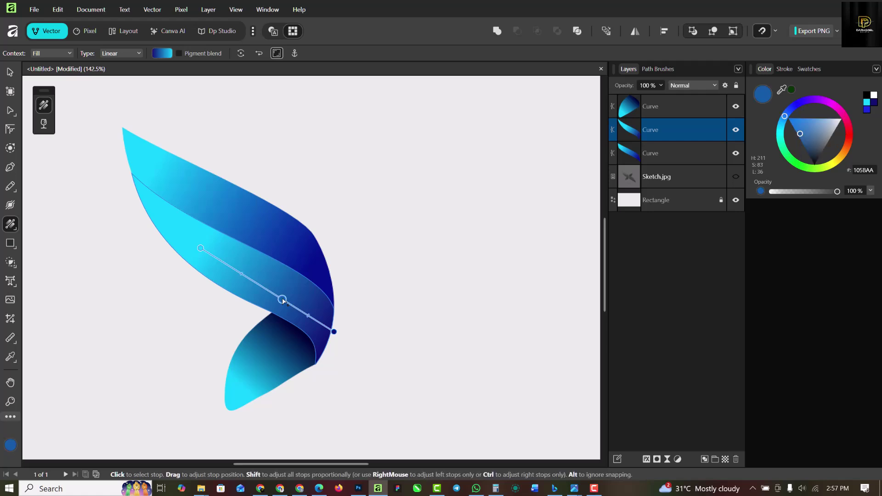
Darken the lower strip's gradient end stop at the outer edge to navy 00005D and return to the Move Tool.
left_click(333, 331)
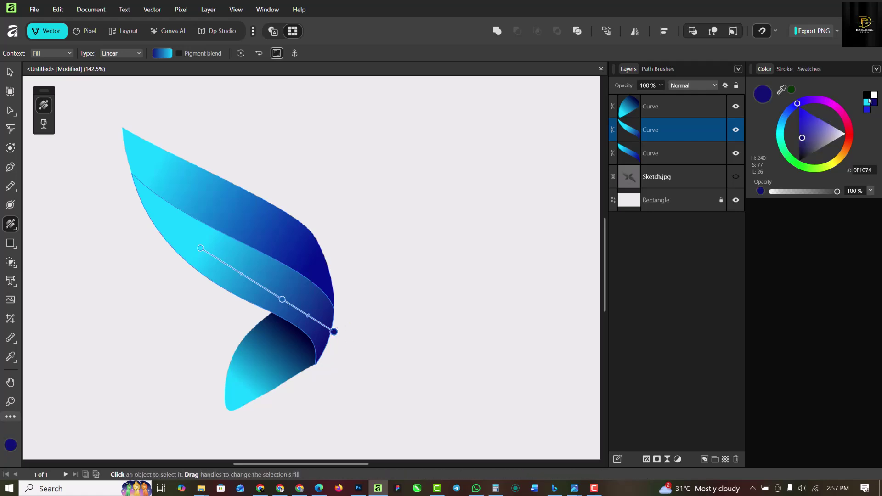
left_click(867, 97)
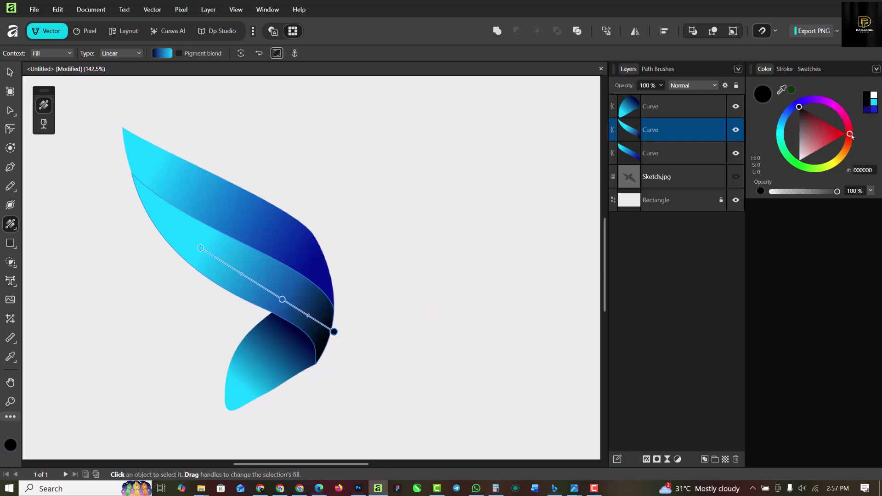
left_click(870, 110)
mouse_move(803, 142)
left_mouse_down()
mouse_move(799, 151)
mouse_move(799, 143)
left_mouse_up()
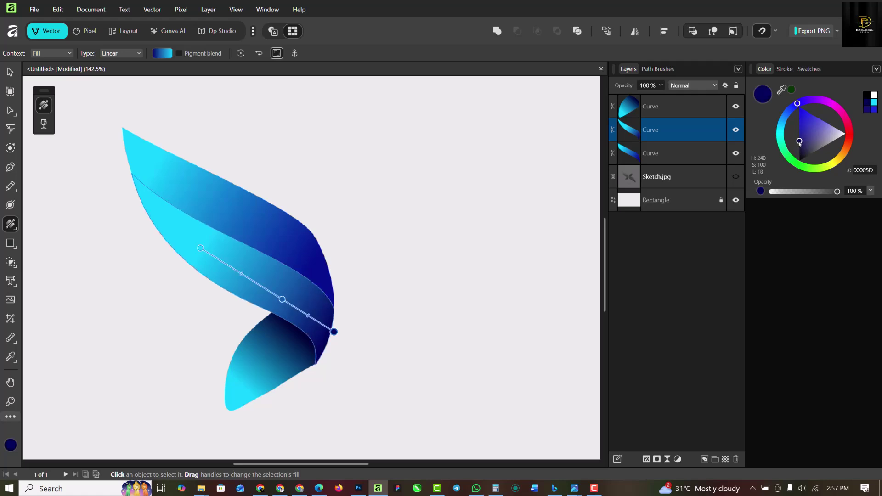
scroll(315, 227, "down", 3)
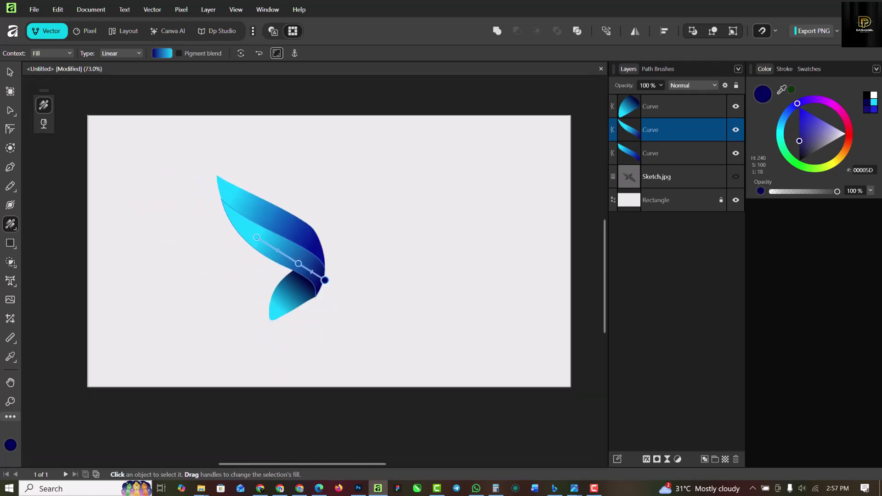
left_click(9, 71)
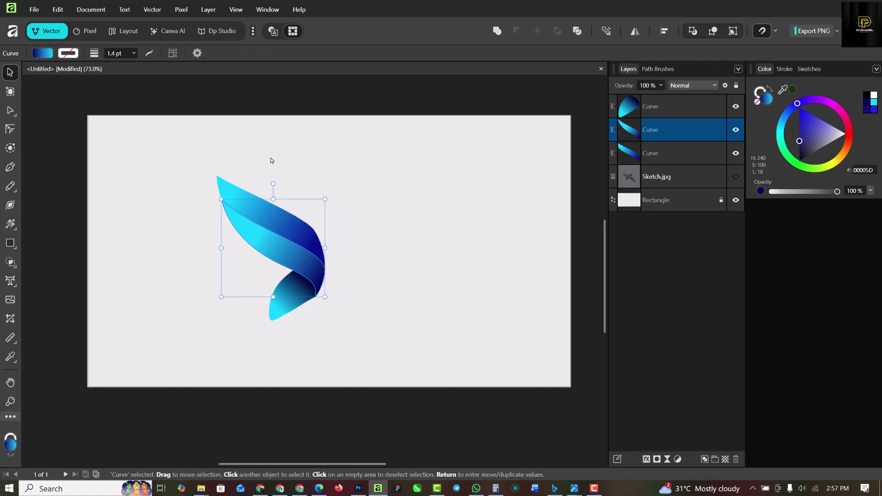
Group the three blue ribbon shapes of the finished left half.
left_click(194, 95)
scroll(243, 248, "up", 4)
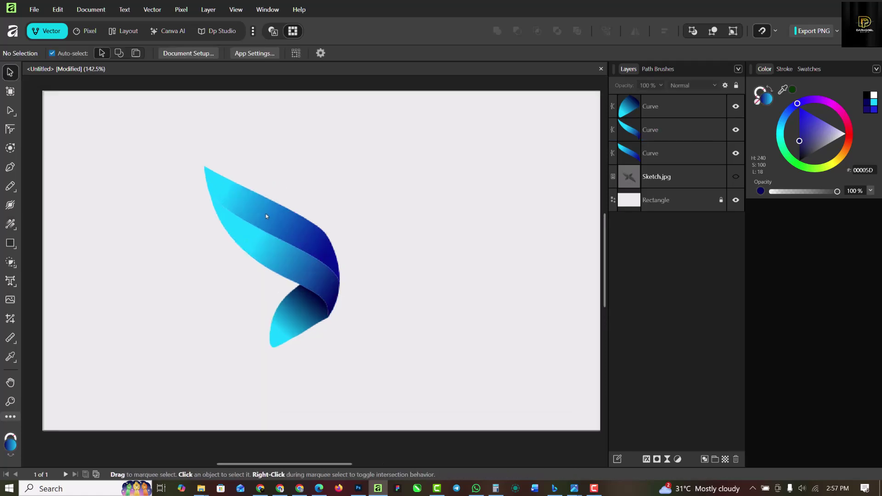
scroll(296, 319, "down", 2)
scroll(372, 355, "up", 1)
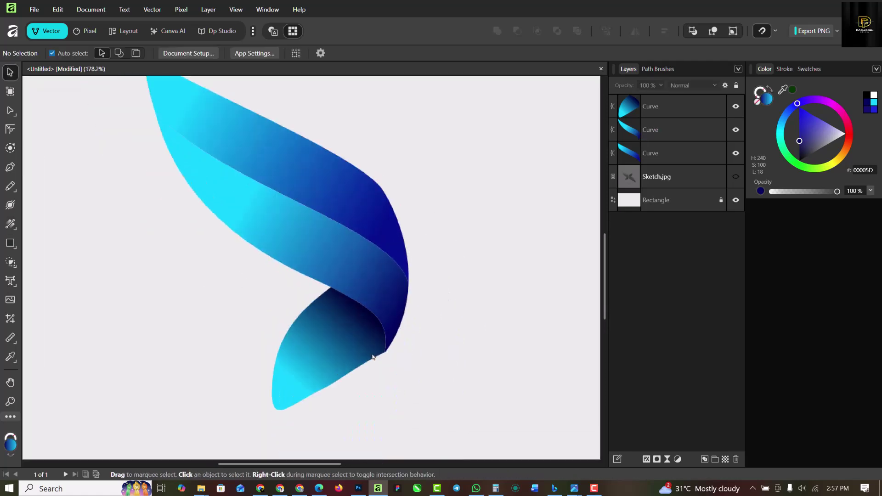
scroll(343, 296, "down", 3)
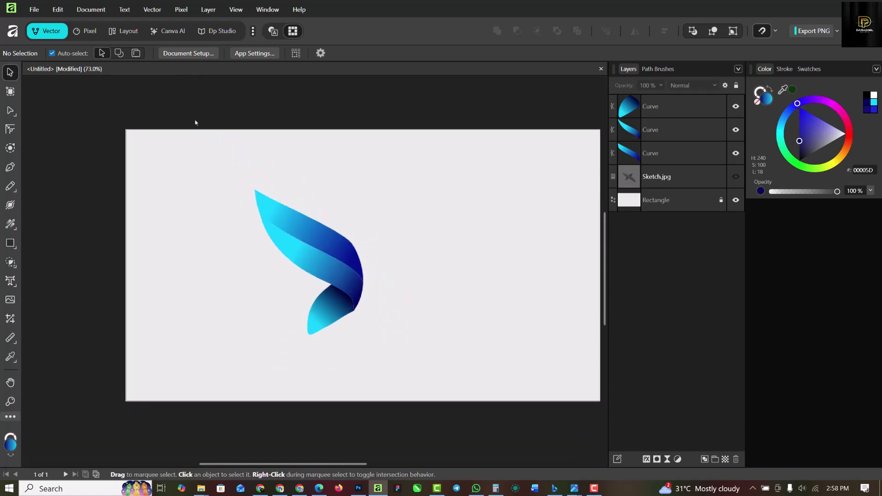
left_click_drag(195, 117, 407, 363)
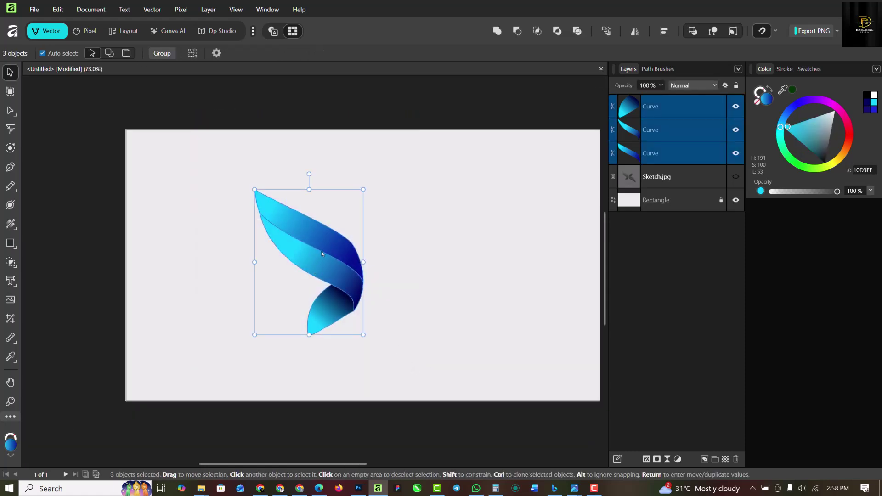
key("ctrl+g")
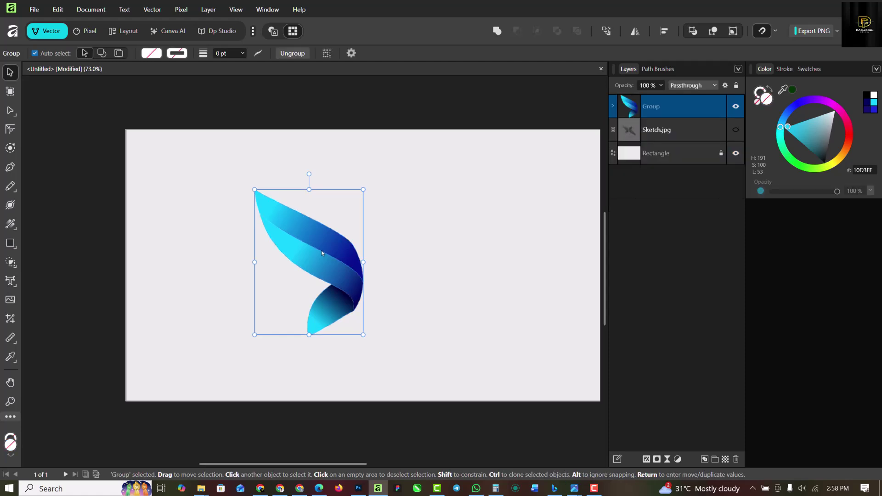
Duplicate the blue wing group, place the copy to the right of the original and flip it horizontally.
key("ctrl+j")
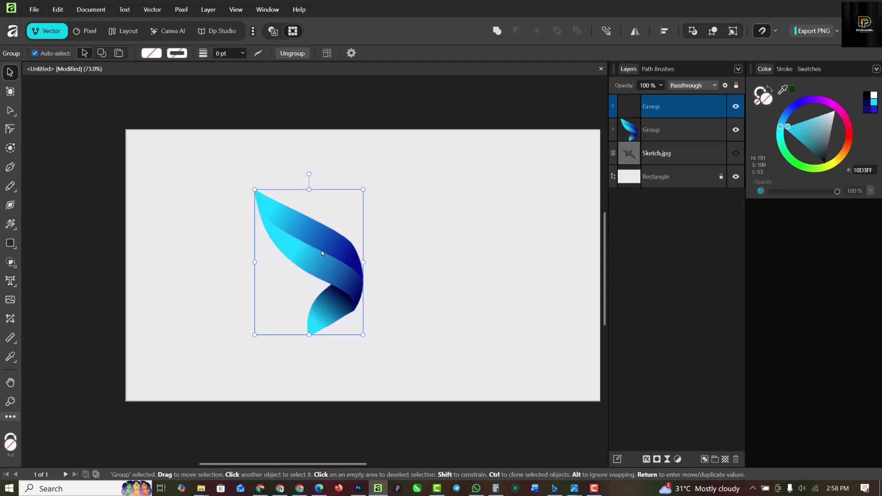
left_click_drag(322, 254, 433, 262)
right_click(437, 258)
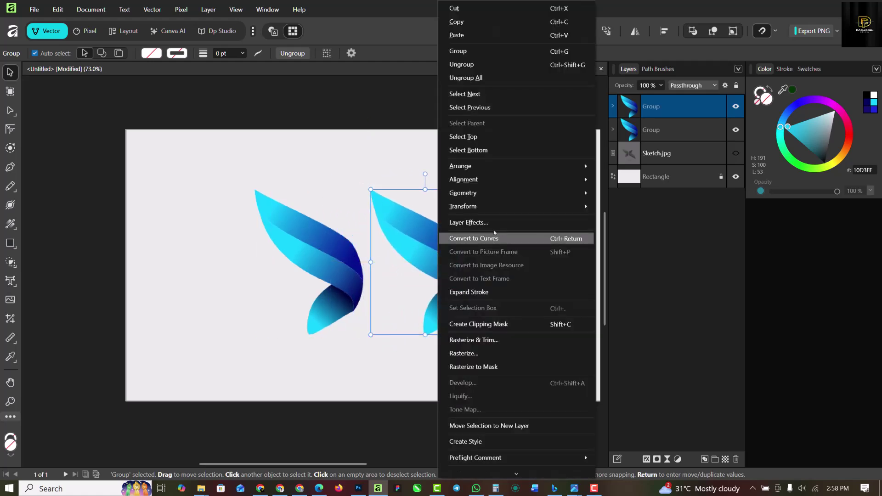
mouse_move(511, 212)
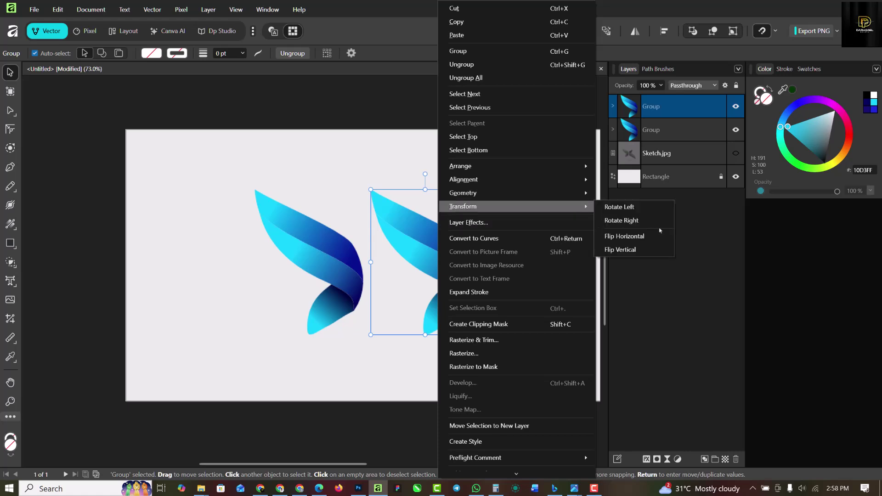
left_click(621, 236)
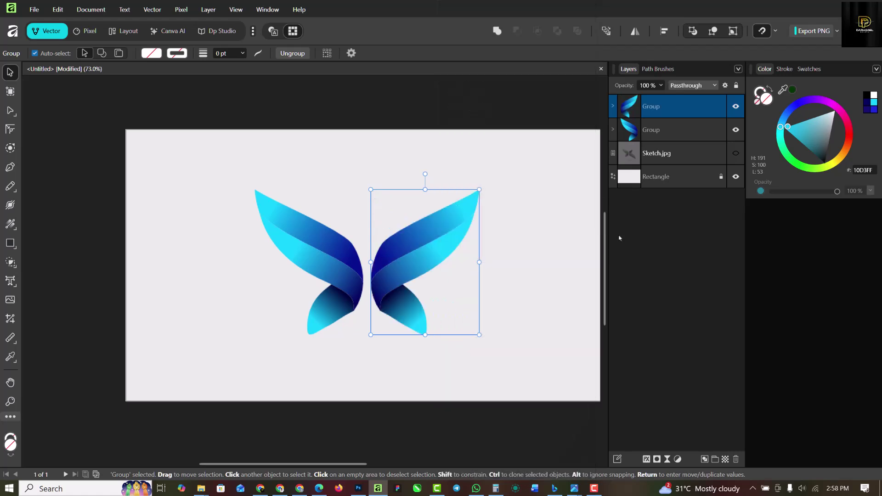
Flip the copied wing group vertically and move it down so its dark bend sits beside the original's bend.
right_click(427, 239)
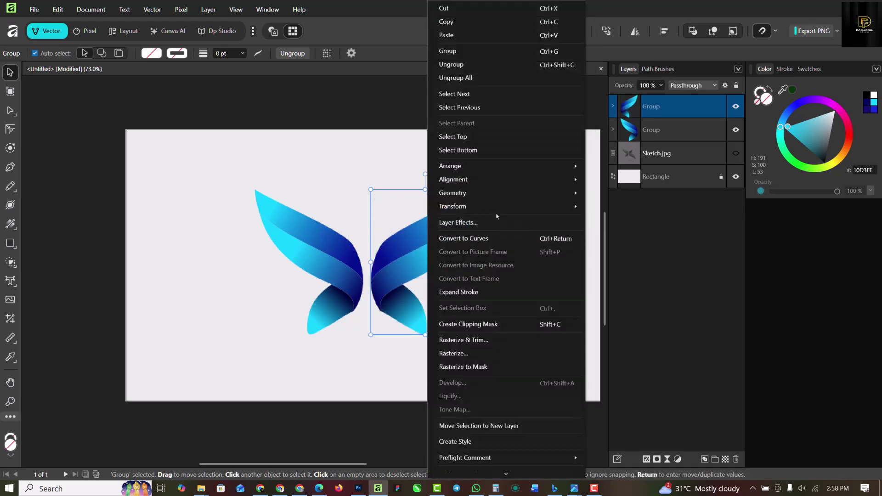
mouse_move(499, 211)
left_click(609, 250)
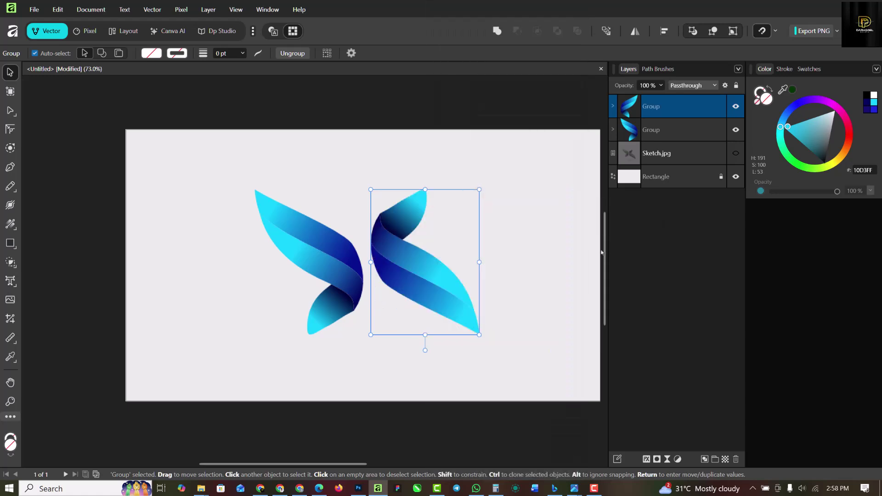
left_click_drag(385, 250, 380, 285)
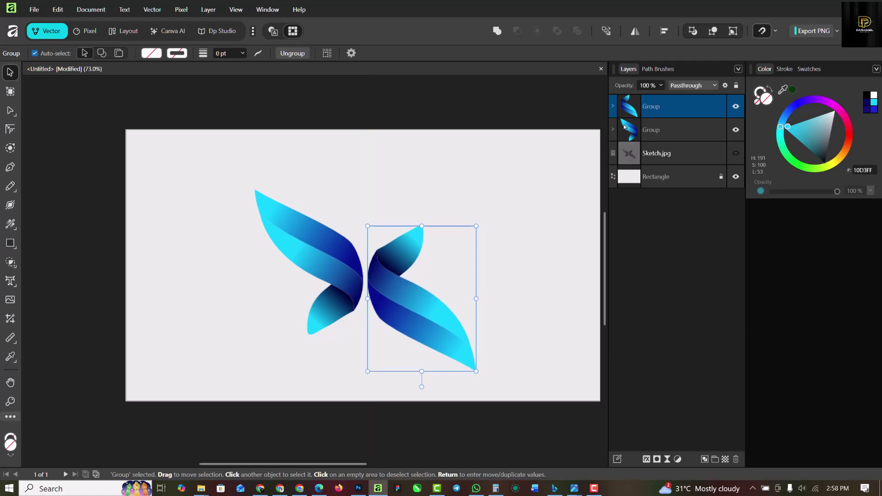
Expand the copied group and fill its small wing with solid bright green 10FF11.
left_click(612, 106)
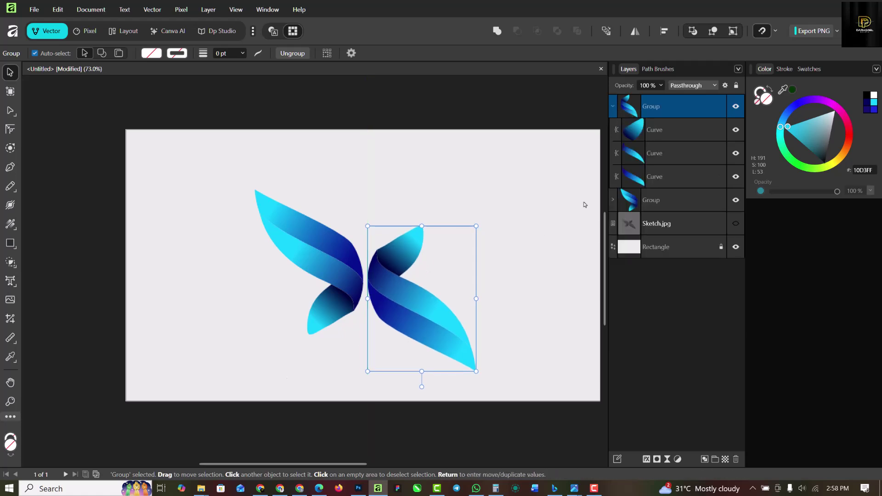
left_click(419, 268)
left_click(416, 245)
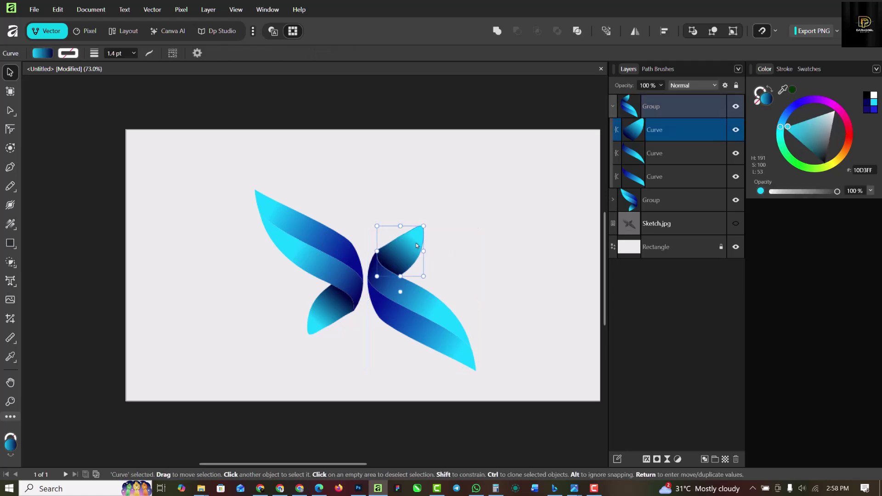
scroll(416, 245, "up", 1)
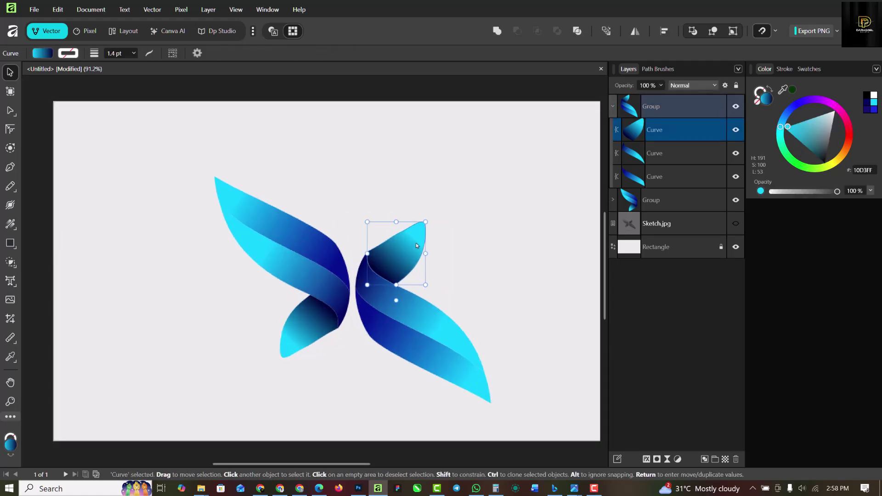
left_click(798, 166)
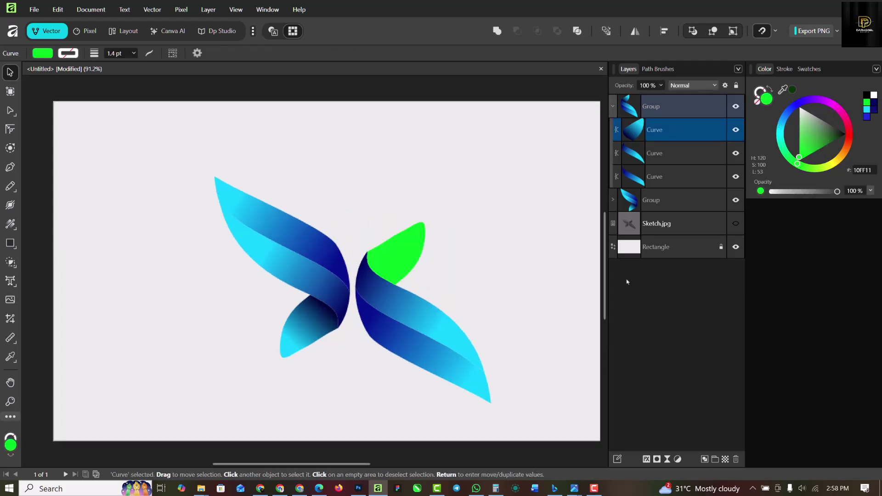
Fill the copy's upper and lower strips with solid dark green 145D00.
left_click(428, 355)
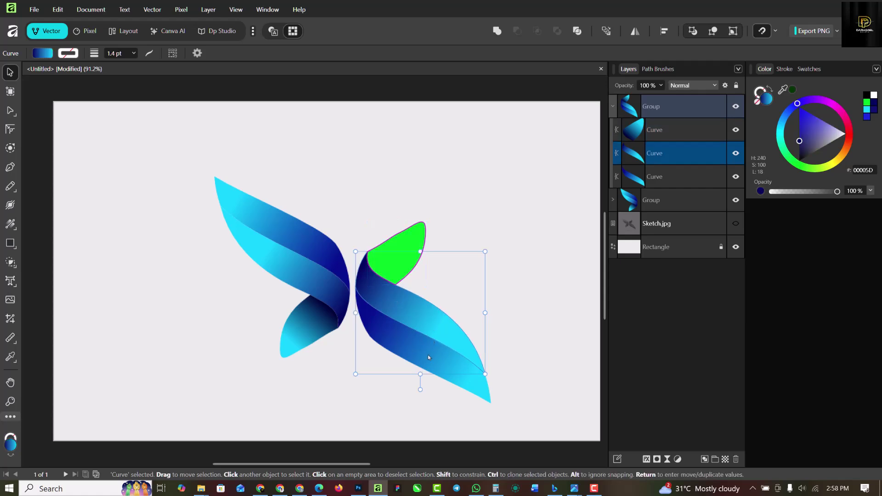
left_click(803, 171)
left_click(396, 345)
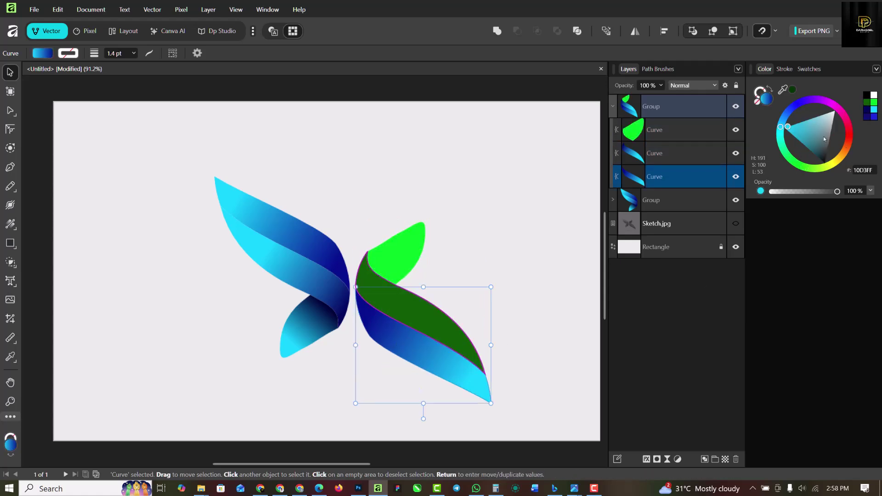
left_click(792, 90)
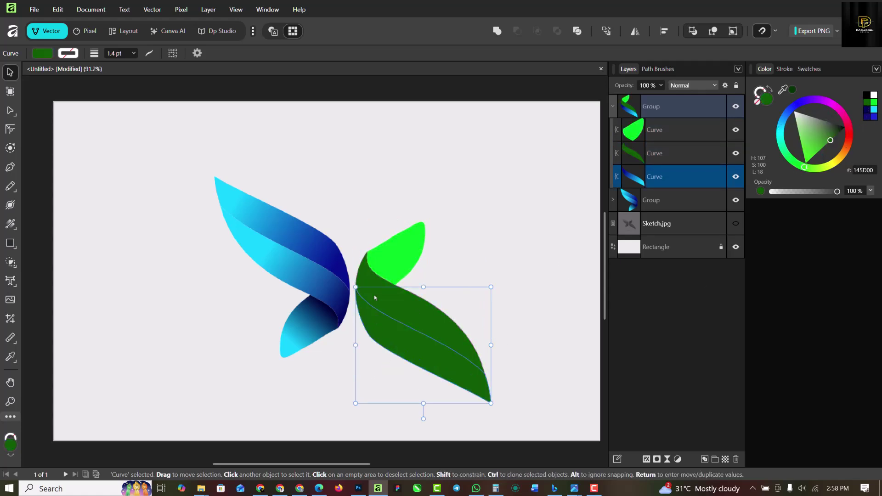
Give the copy's upper strip a linear gradient from dark green 145D00 near the outer tip to light green 41C71C near the bend.
left_click(437, 324)
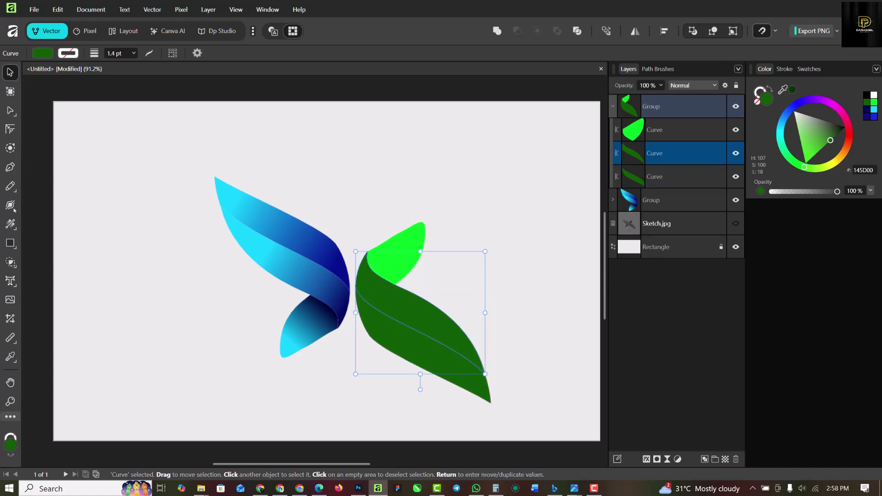
left_click(11, 224)
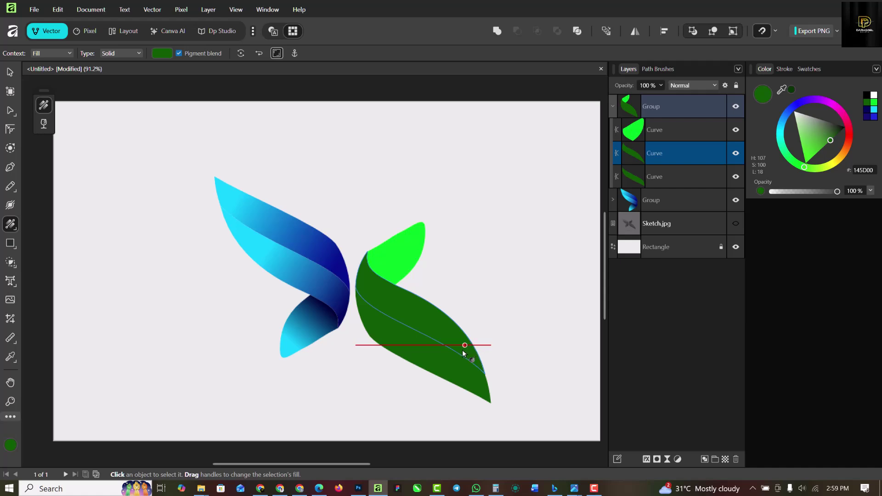
left_click_drag(475, 353, 389, 291)
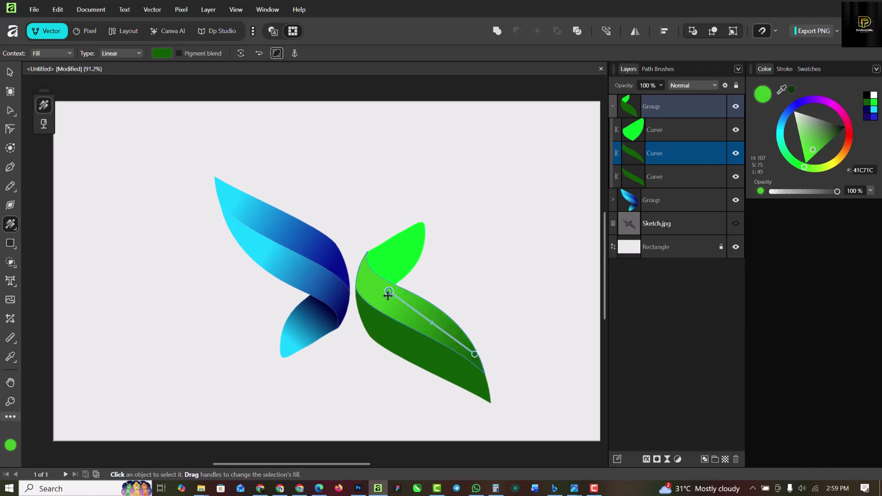
Give the copy's lower strip a linear gradient from light green to near-black green at the outer tip, with an extra stop between.
left_click(432, 360)
left_click_drag(478, 381, 414, 345)
left_click(450, 365)
left_click_drag(477, 380, 485, 391)
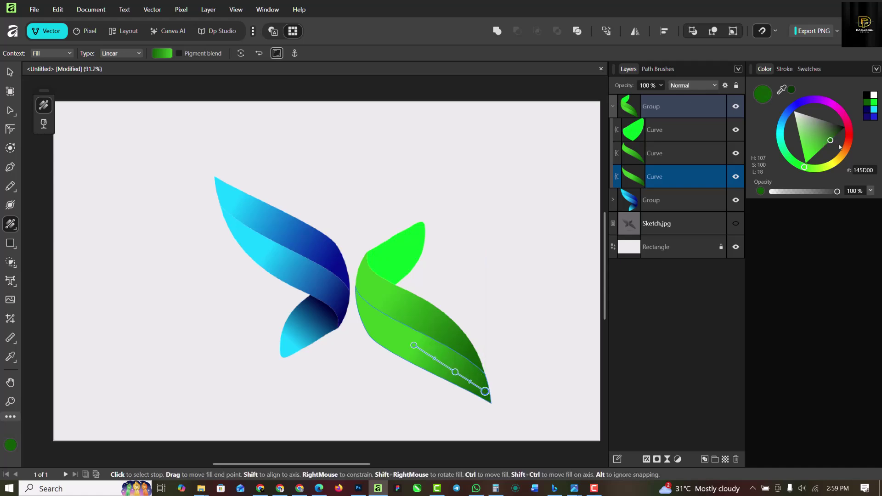
left_click_drag(830, 141, 852, 139)
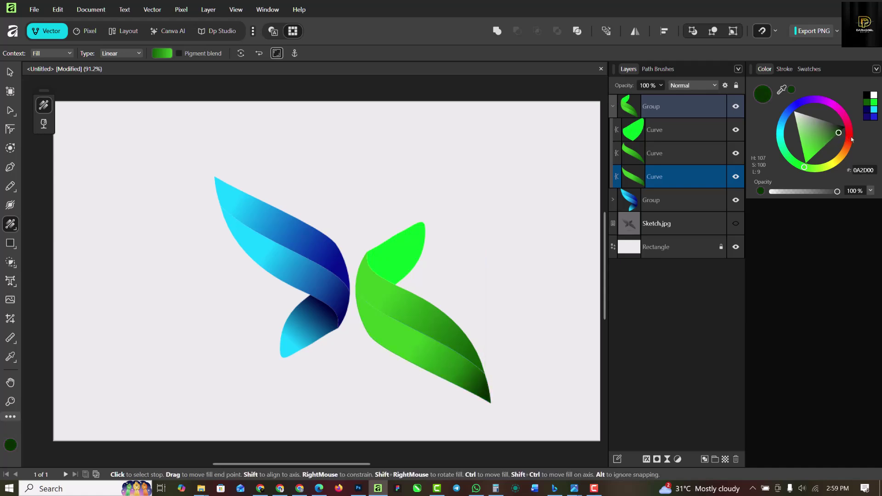
Give the copy's small wing a linear gradient from bright green 10FF11 near its tip to green 00A601 at the junction with the strip.
left_click(414, 241)
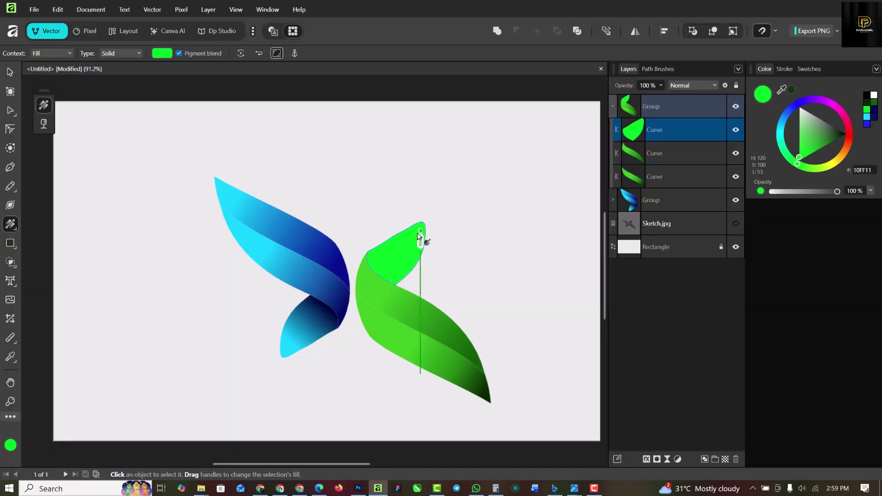
left_click_drag(397, 243, 414, 233)
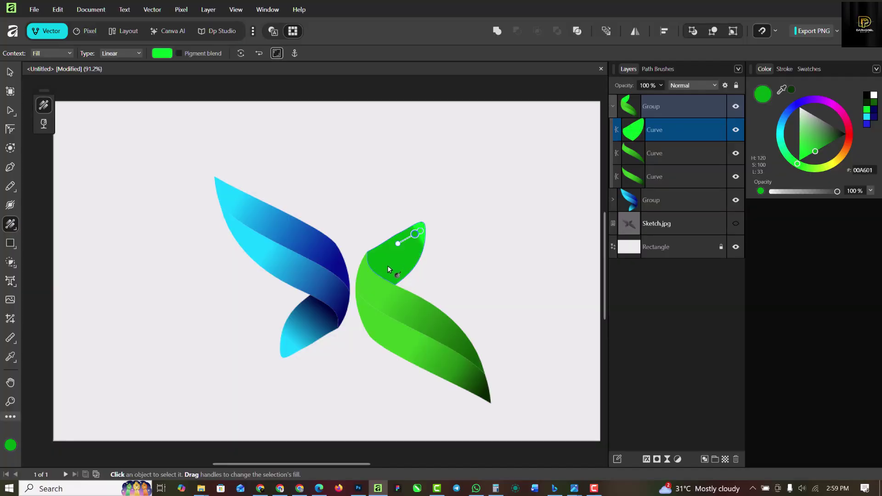
left_click_drag(382, 274, 375, 278)
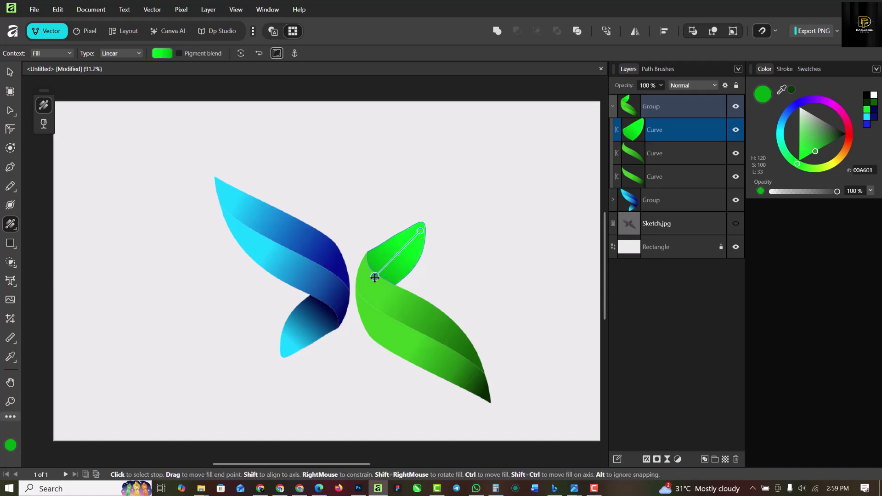
scroll(375, 277, "up", 5)
left_click_drag(376, 277, 381, 270)
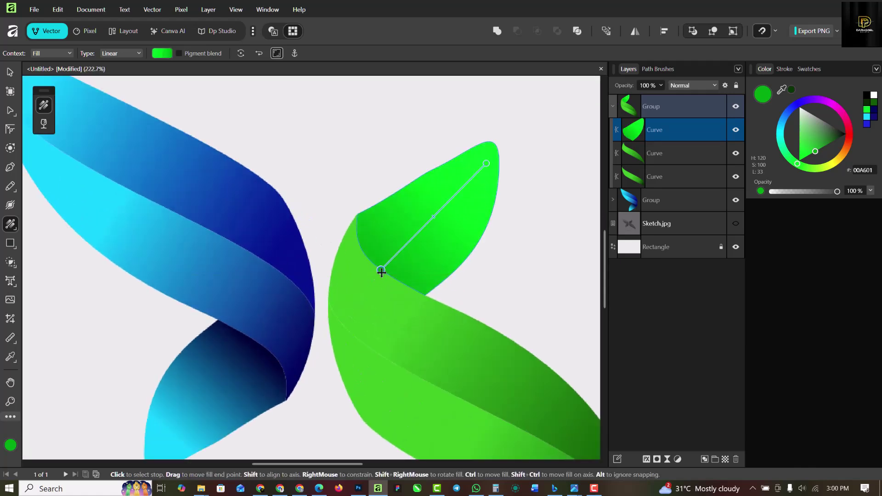
Add a dark green 145D00 stop to the small green wing's gradient and set its junction end to near-black green 092800.
left_click(413, 239)
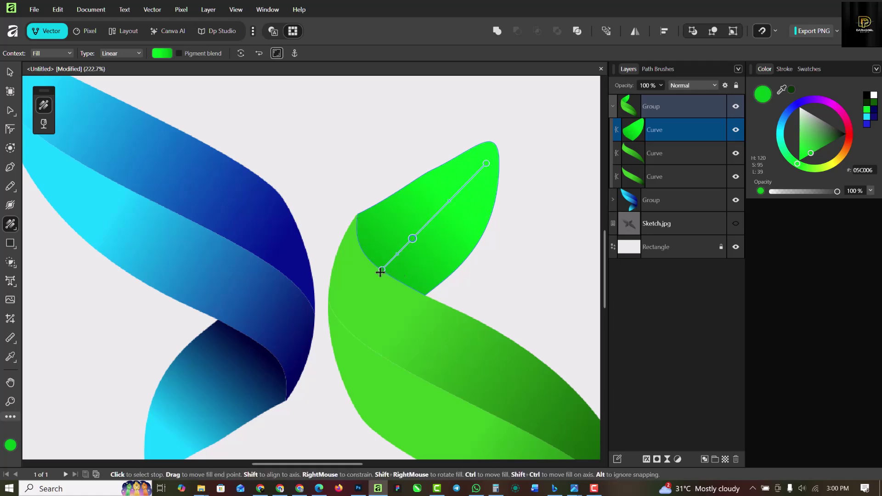
left_click_drag(380, 272, 378, 278)
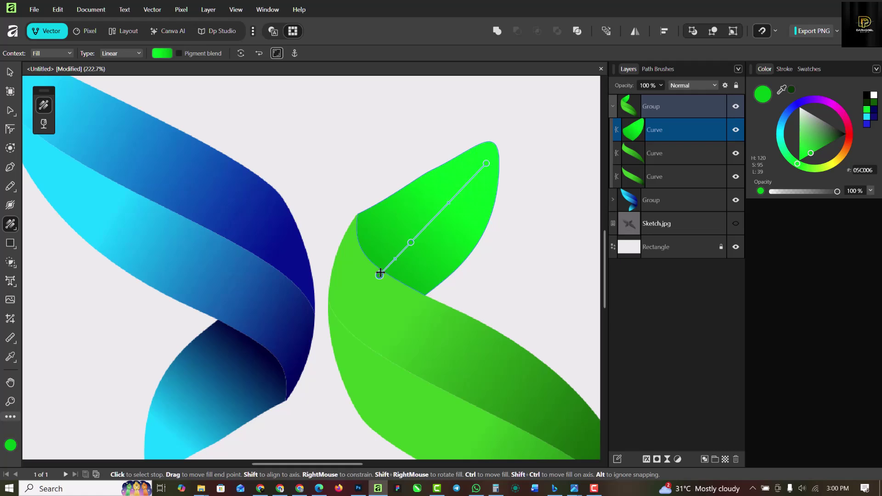
left_click(867, 105)
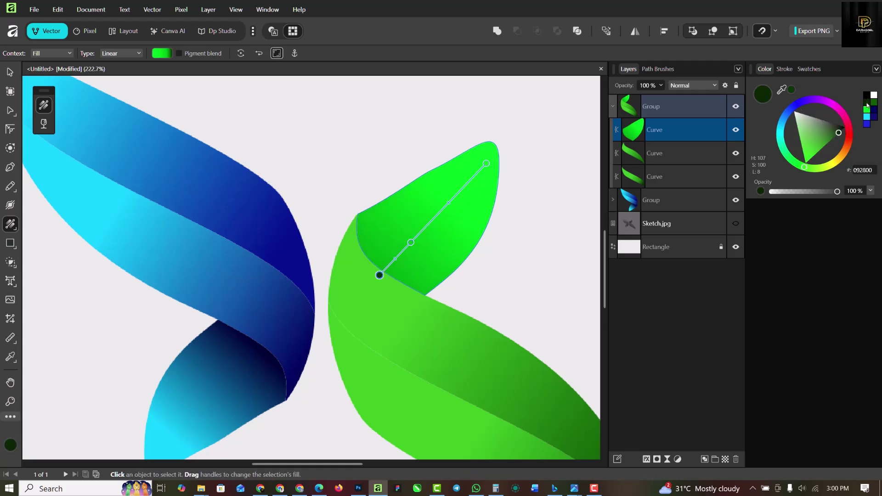
left_click(411, 242)
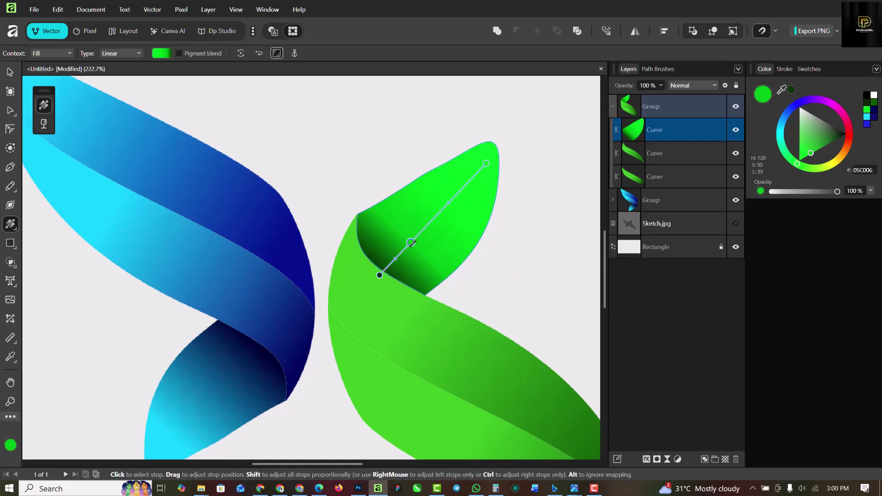
left_click(875, 104)
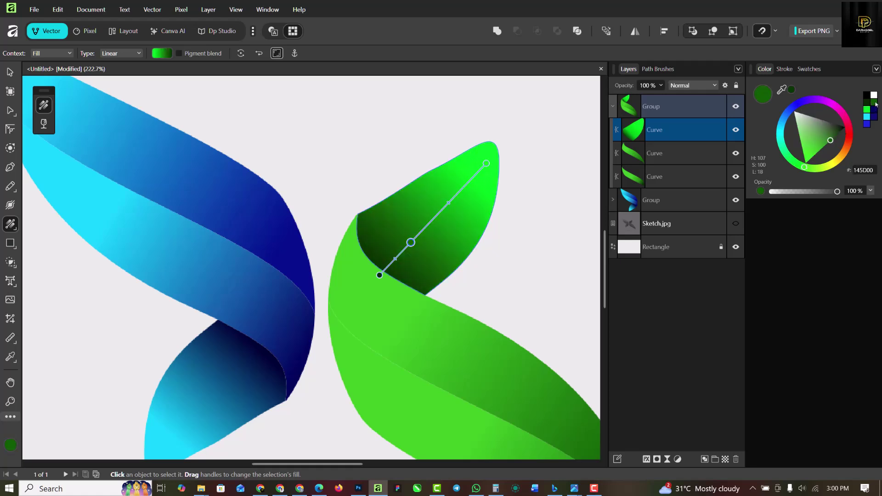
Move the bright green 10FF11 stop of the small wing's gradient slightly inward from the tip.
left_click_drag(484, 163, 463, 179)
key("ctrl+0")
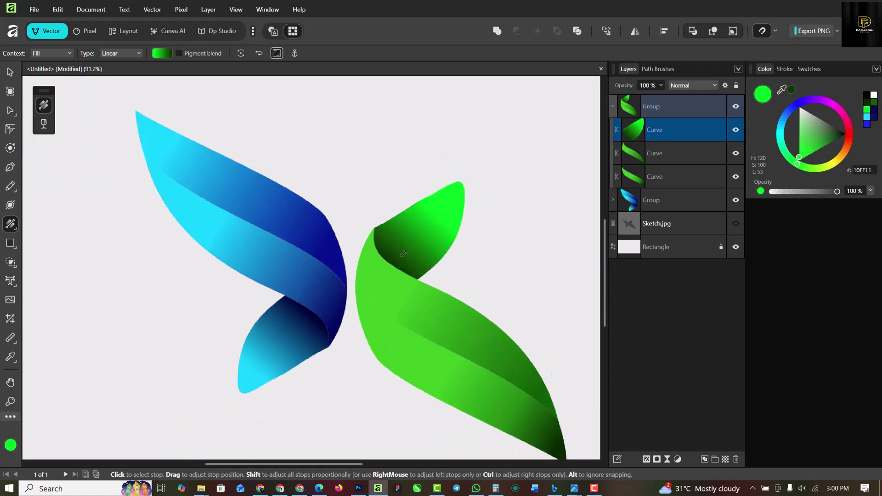
scroll(416, 285, "up", 1)
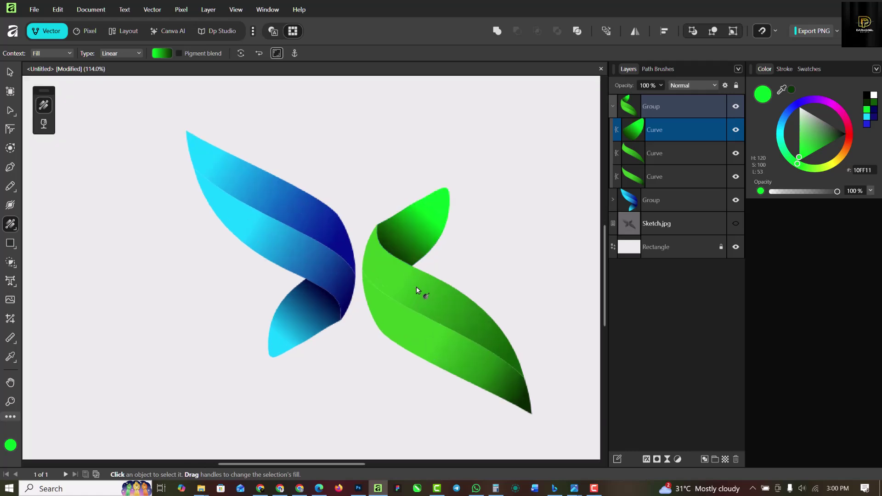
Shift both ends of the green upper strip's gradient toward the small wing so the dark stop sits further inside the outer tip.
left_click(445, 315)
left_click_drag(423, 285, 404, 273)
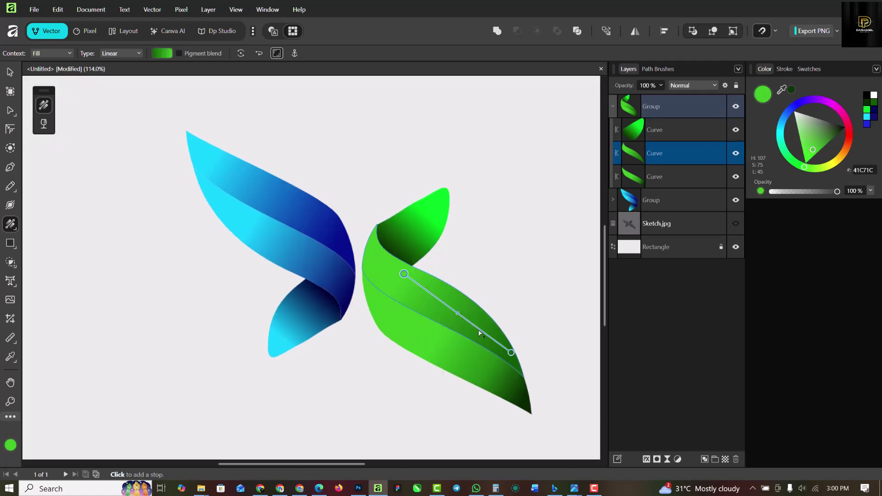
left_click_drag(476, 328, 385, 251)
key("v")
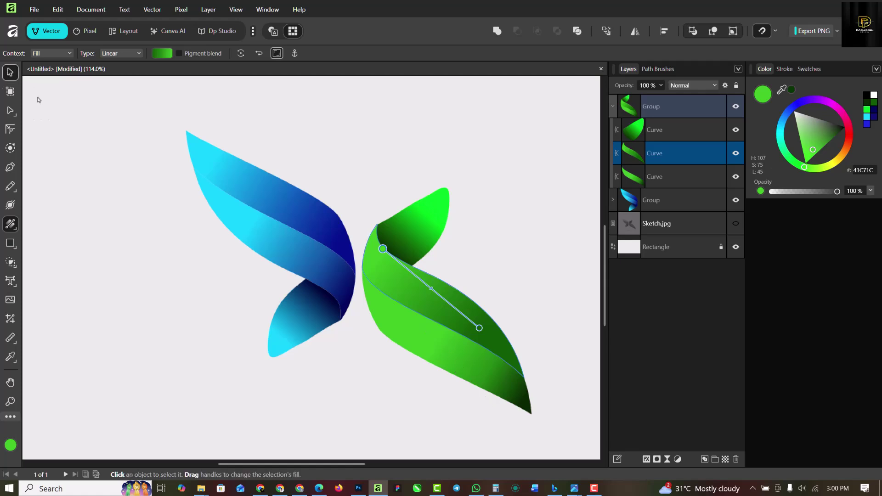
scroll(262, 198, "down", 1)
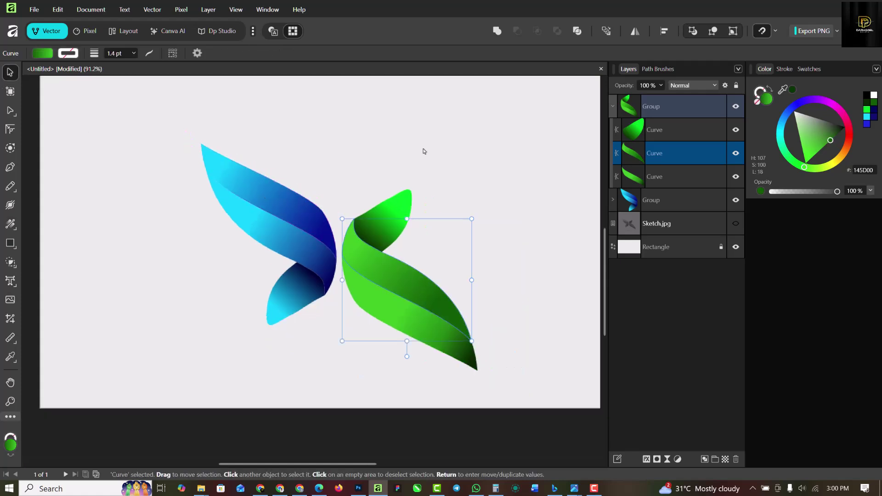
left_click(507, 191)
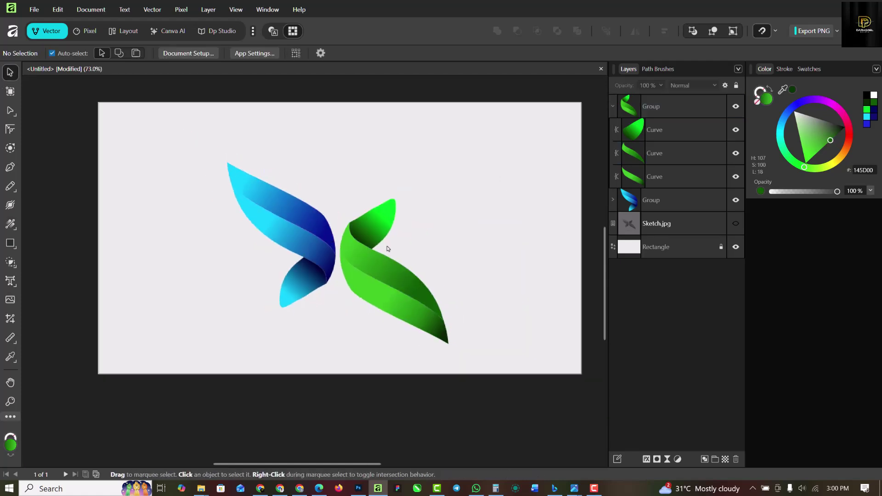
Examine the gradients, joins and edges of the blue and green wings close up and at full-page size.
scroll(387, 248, "up", 5)
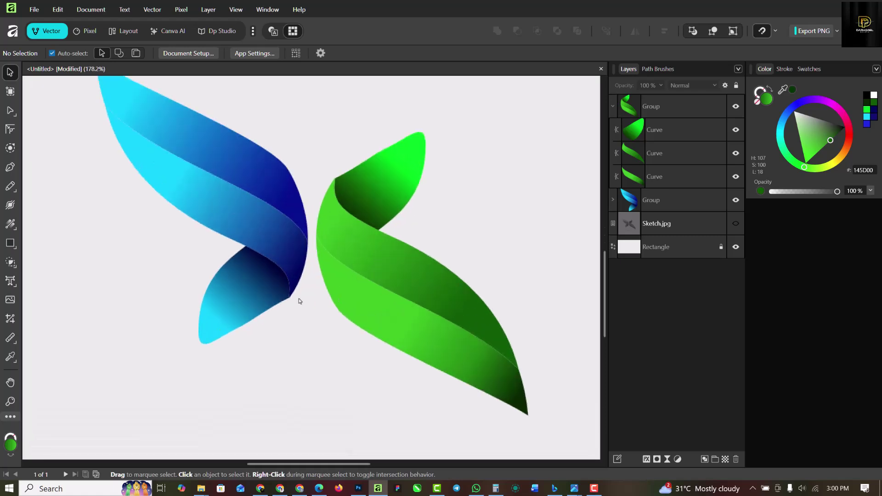
scroll(295, 289, "down", 4)
scroll(299, 248, "up", 2)
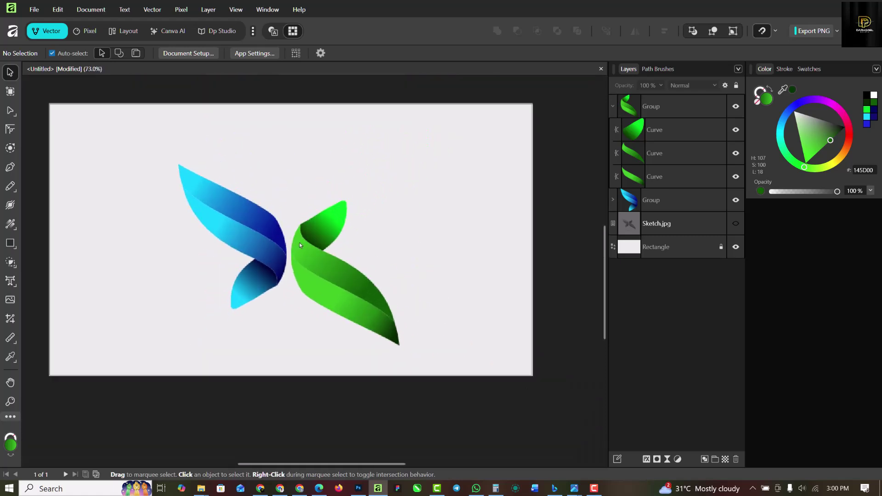
scroll(308, 267, "up", 4)
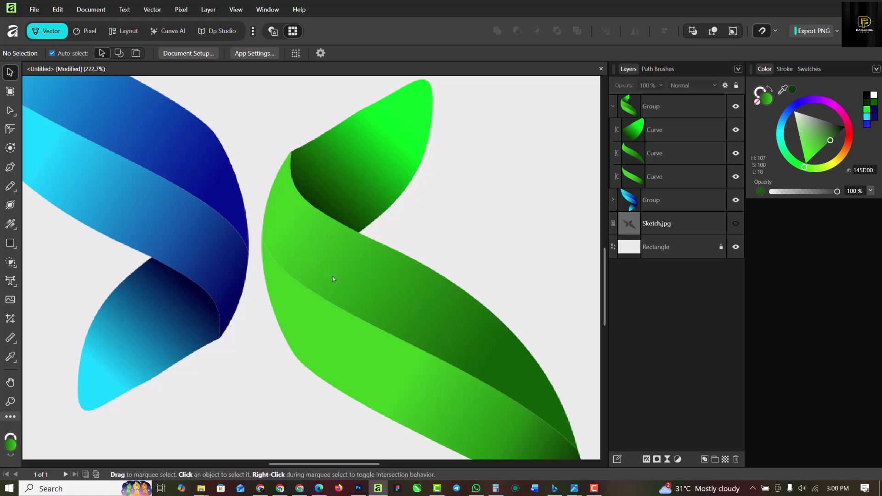
scroll(334, 275, "down", 3)
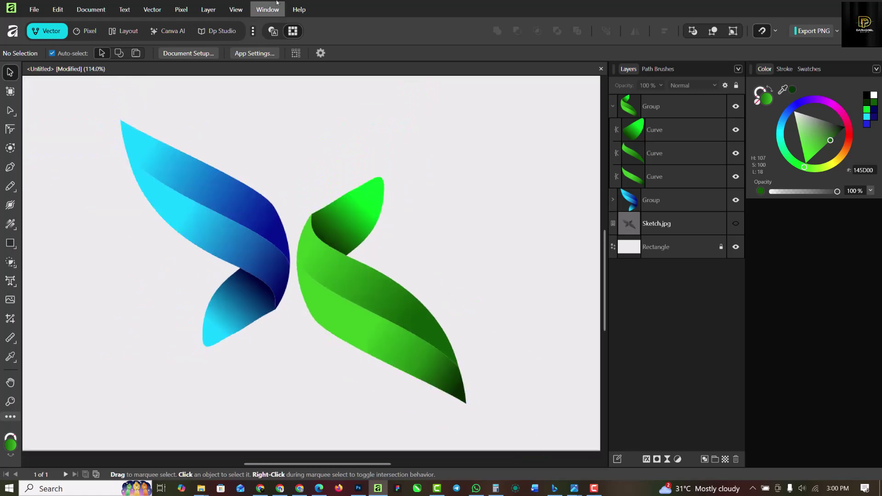
left_click(275, 31)
scroll(347, 222, "down", 2)
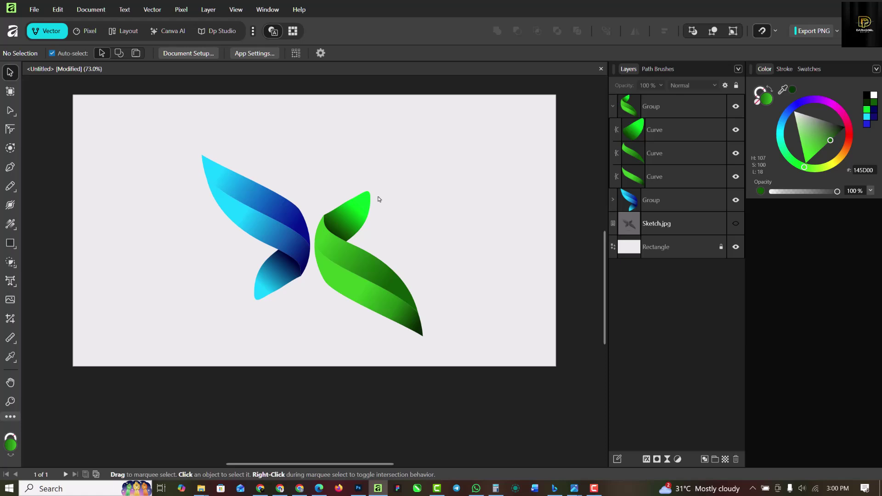
scroll(379, 200, "up", 3)
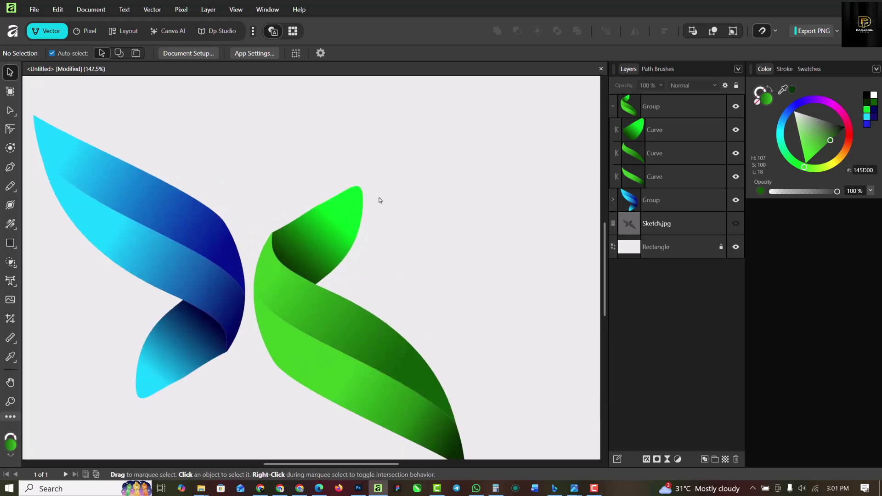
Remove the extra node in the middle of the small green wing's upper edge to smooth its outline.
left_click(337, 216)
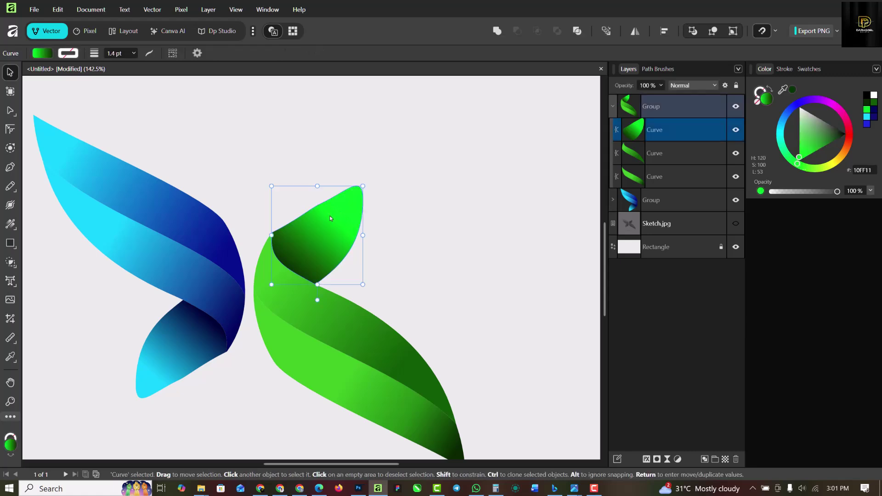
scroll(329, 216, "up", 2)
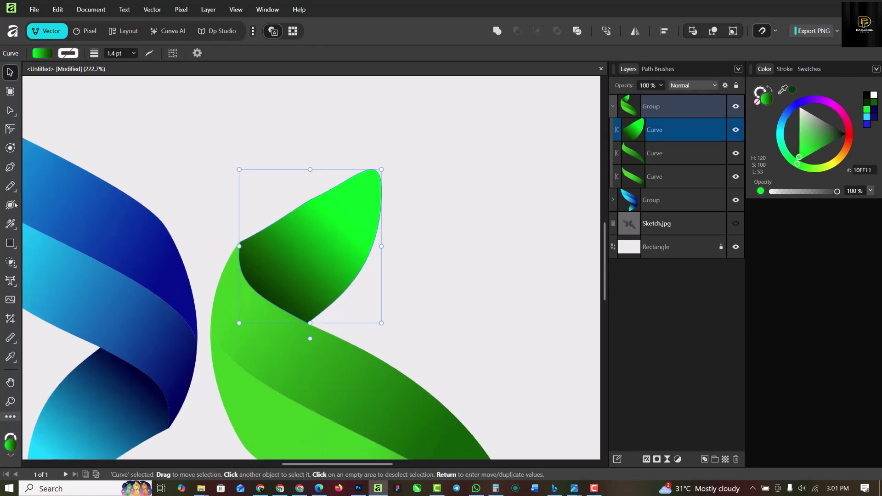
left_click(10, 110)
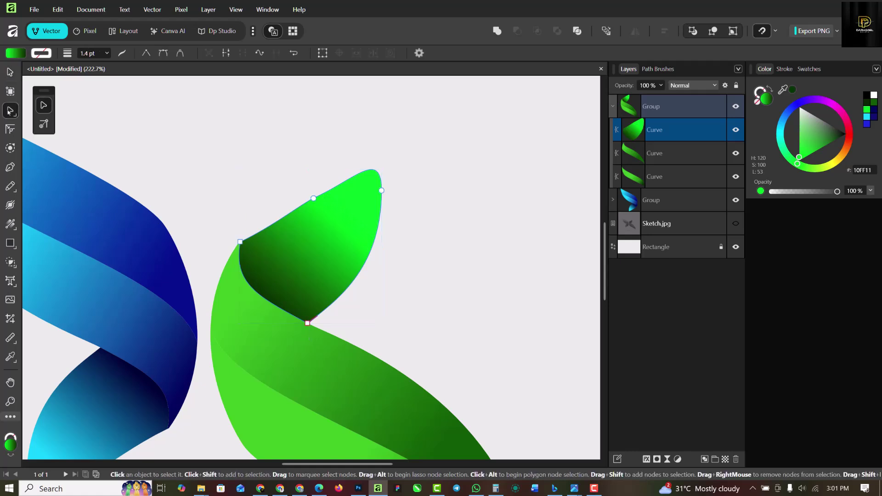
left_click(314, 200)
left_click_drag(315, 201, 290, 158)
Delete the matching middle node on the small blue wing's lower edge and deselect the shape.
key("ctrl+0")
scroll(243, 303, "up", 3)
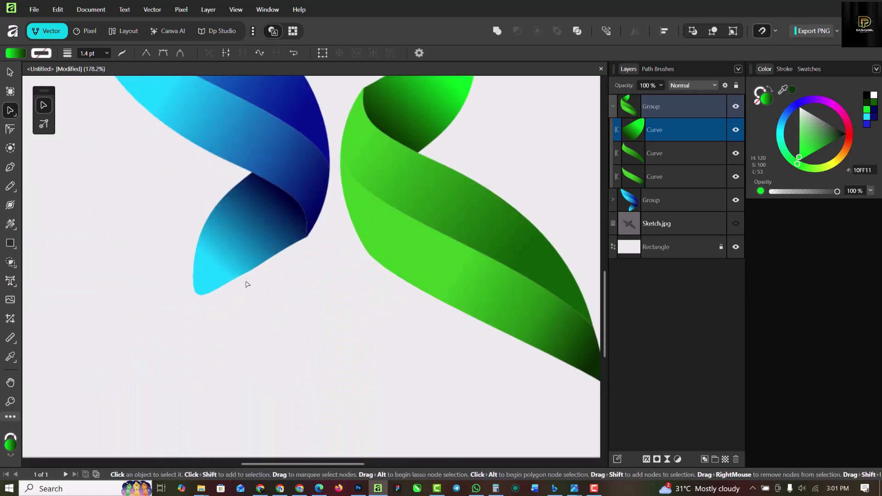
left_click(247, 273)
key("Delete")
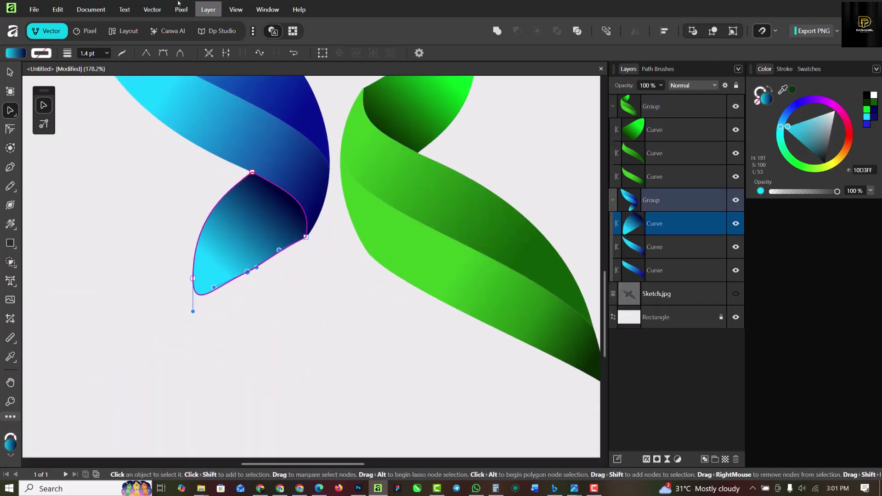
left_click(320, 320)
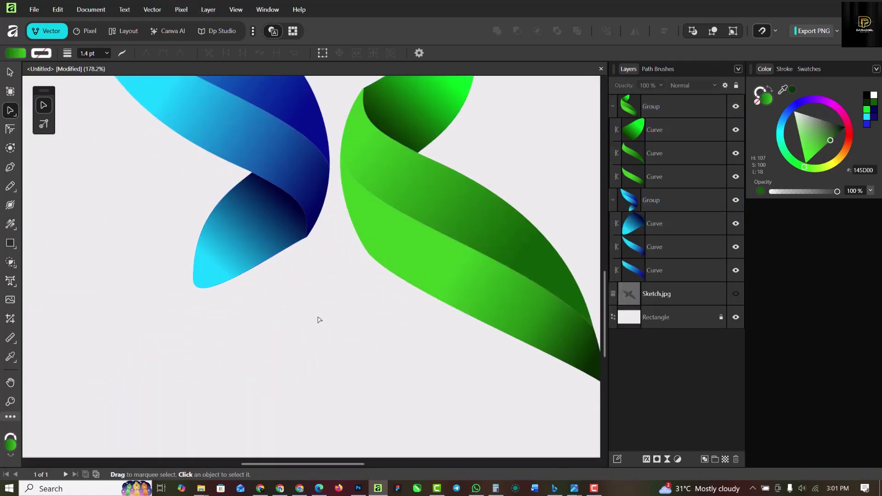
scroll(321, 331, "down", 3)
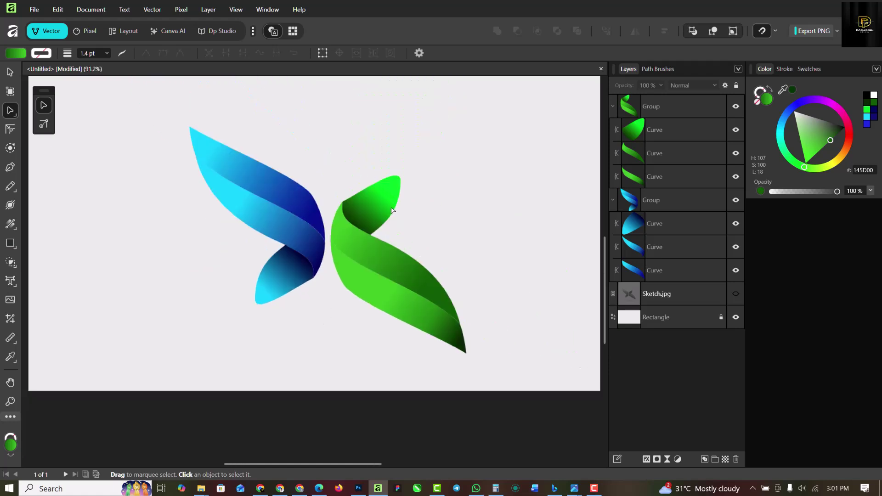
scroll(321, 338, "down", 2)
Select both wing groups, scale them down together proportionally and place the mark left of the page centre.
left_click(12, 75)
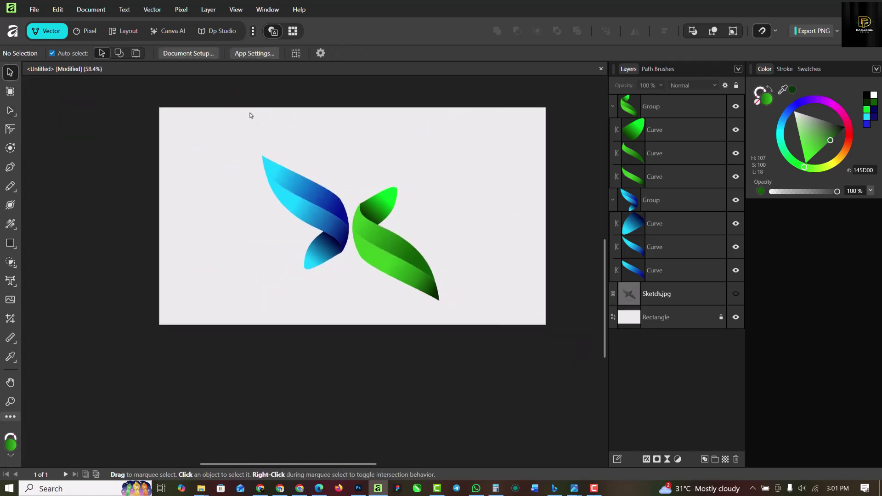
left_click_drag(225, 100, 483, 321)
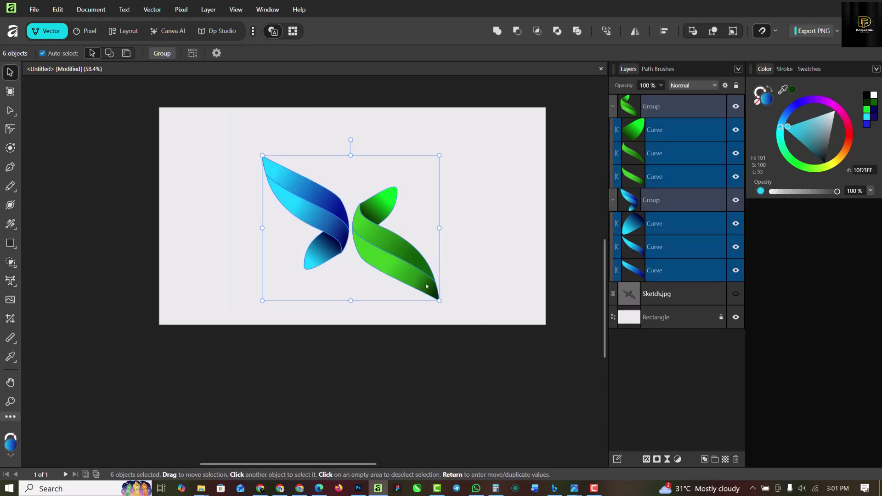
left_click_drag(426, 286, 379, 267)
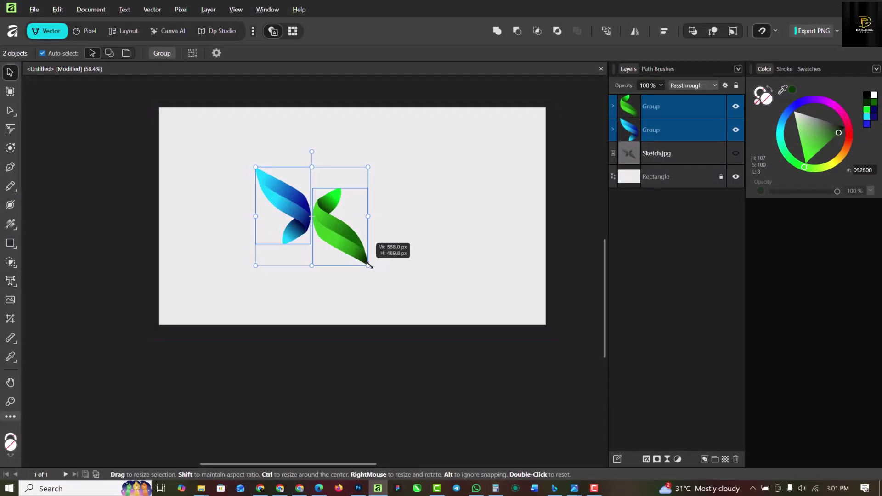
mouse_move(375, 266)
left_mouse_down()
mouse_move(362, 258)
mouse_move(385, 278)
left_mouse_up()
scroll(362, 258, "up", 2)
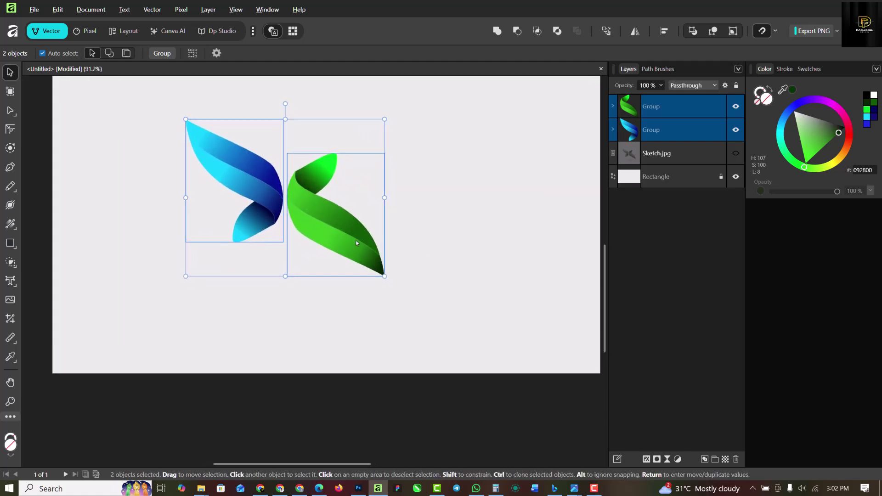
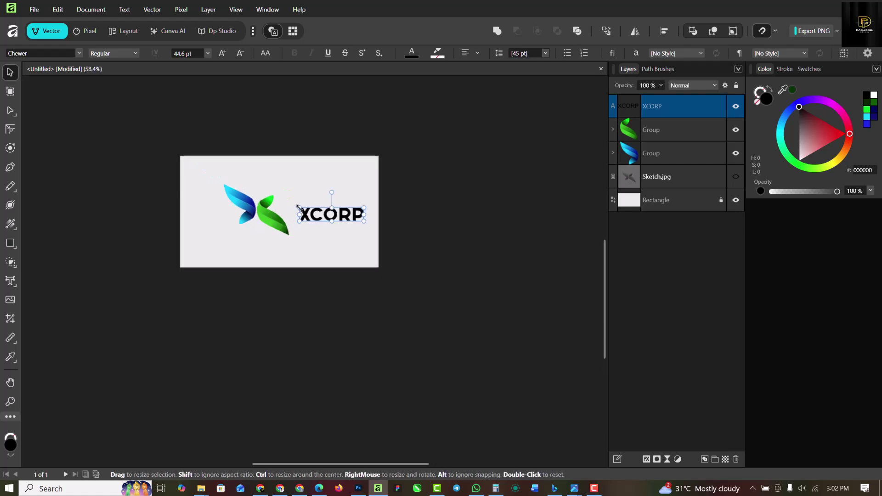
Enlarge the XCORP text beside the mark to about 46.3 pt.
scroll(271, 212, "up", 4)
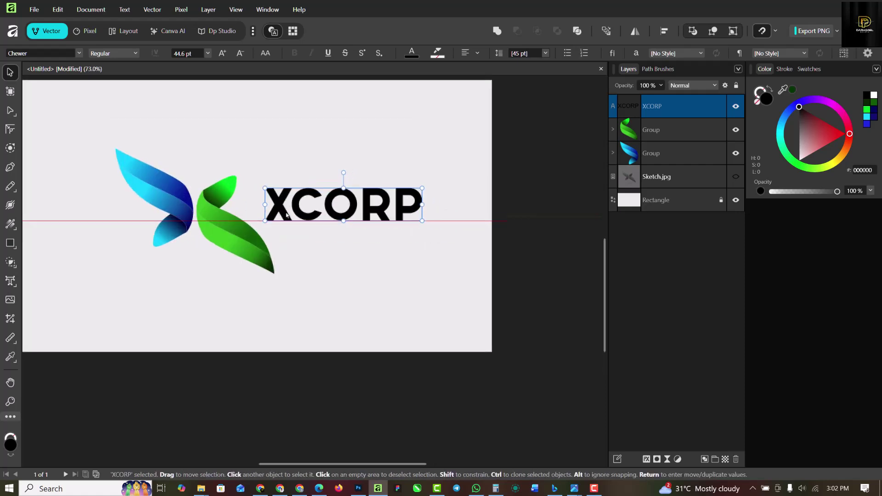
scroll(287, 213, "up", 3)
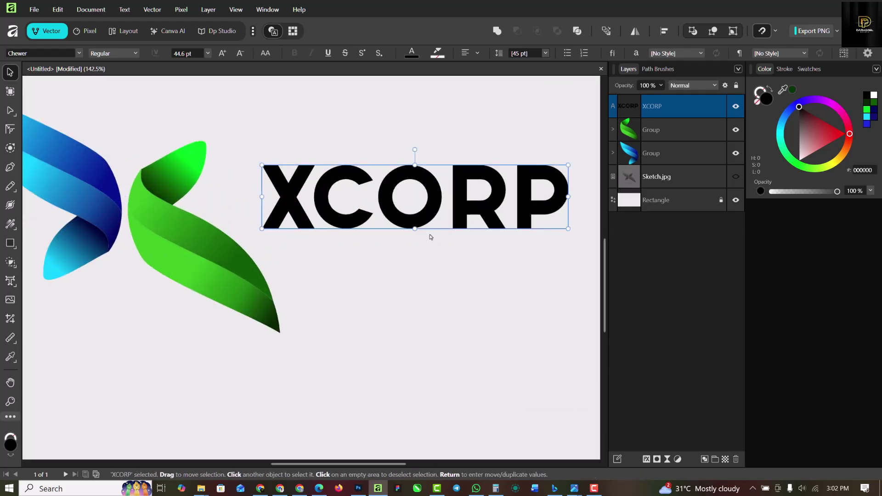
scroll(242, 207, "down", 1)
mouse_move(504, 170)
left_mouse_down()
mouse_move(547, 156)
mouse_move(512, 163)
left_mouse_up()
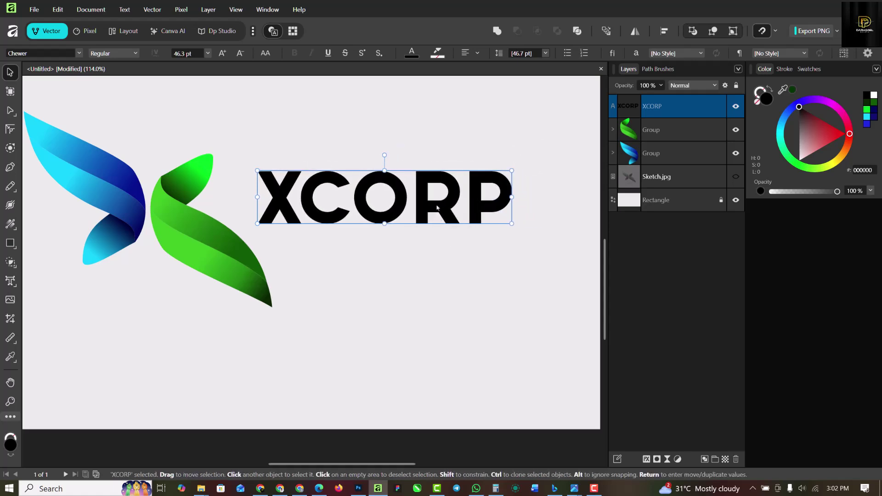
Duplicate the XCORP text directly below, scale the copy to about 15.6 pt and replace its wording with "eco - technologies".
left_click_drag(437, 210, 437, 277, "ctrl")
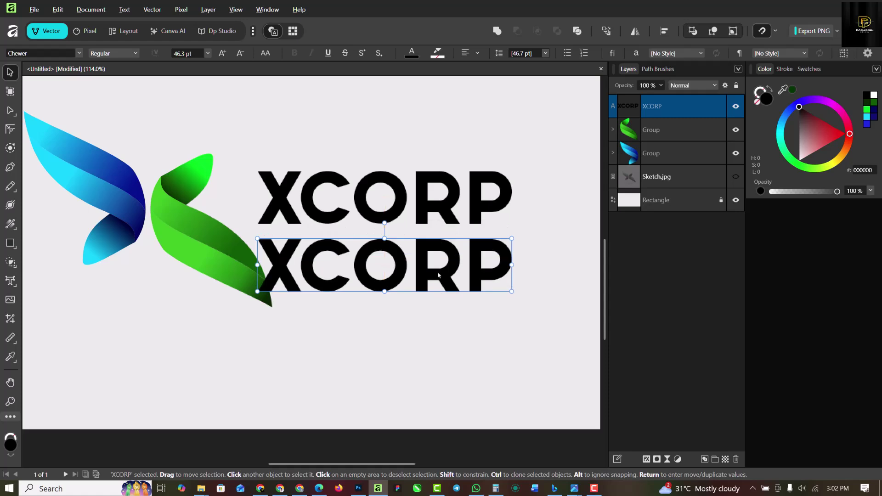
left_click_drag(511, 291, 346, 258)
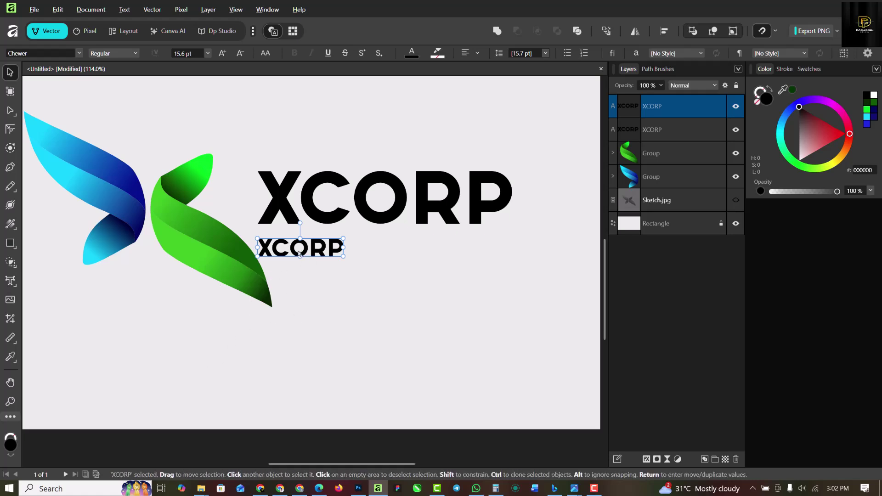
key("t")
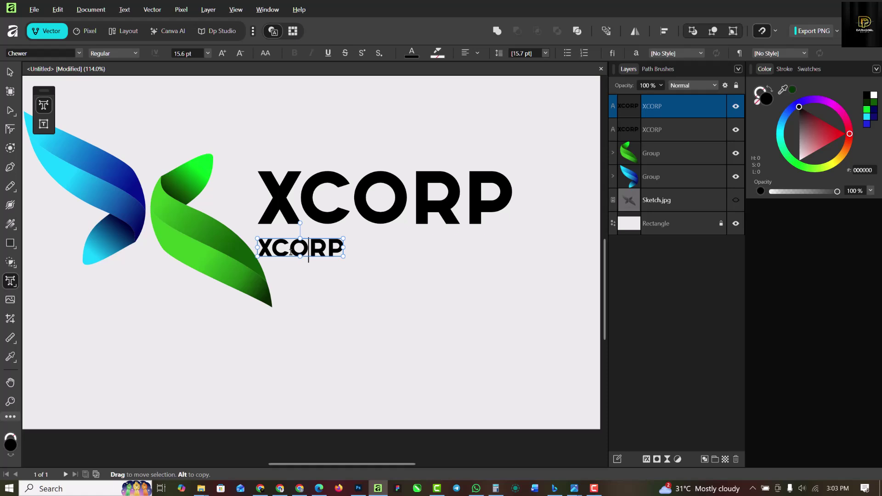
key("ctrl+a")
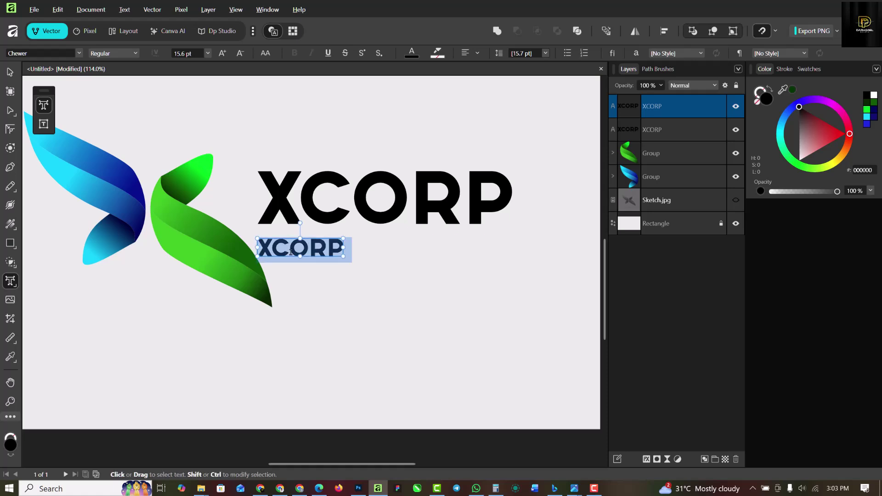
type("e")
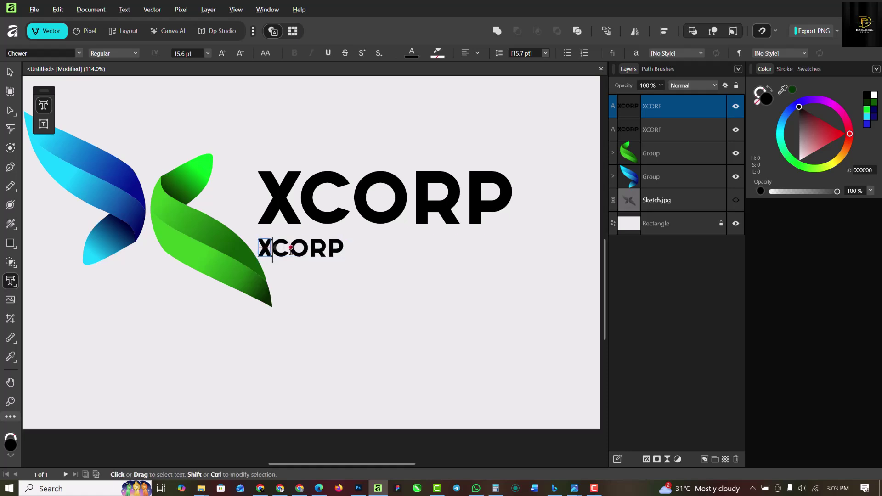
left_click(290, 249)
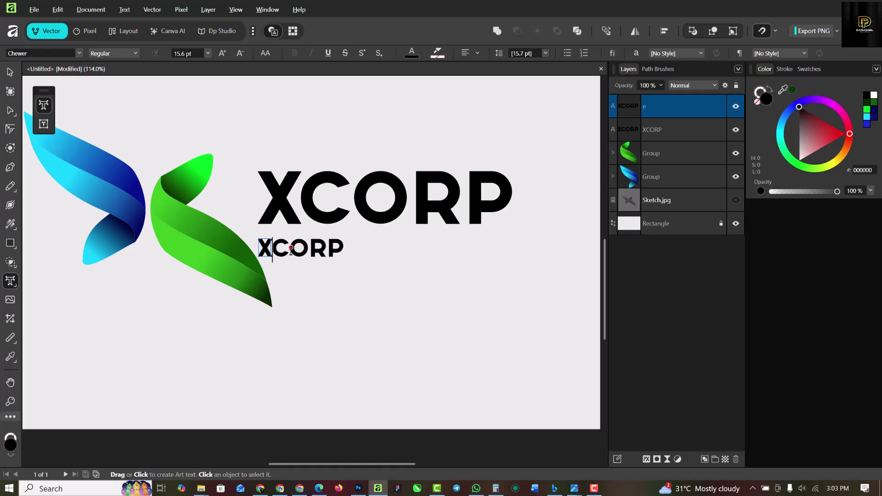
type("co ")
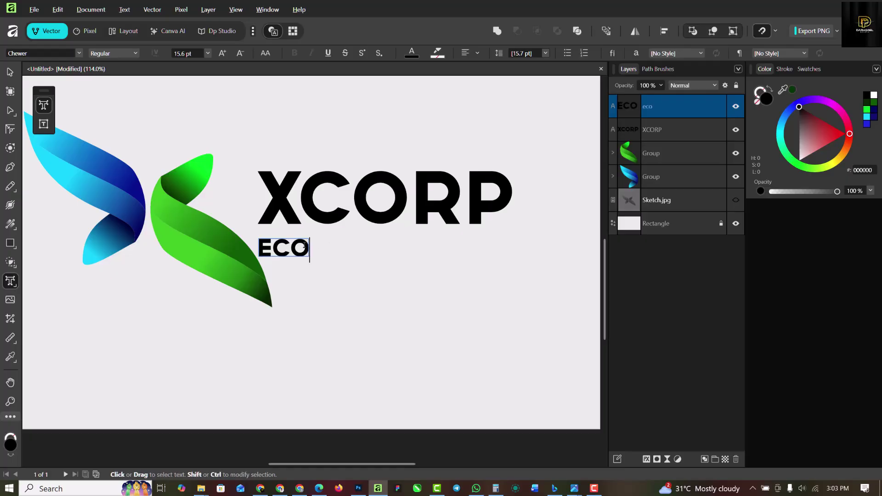
type("- technologies")
key("Escape")
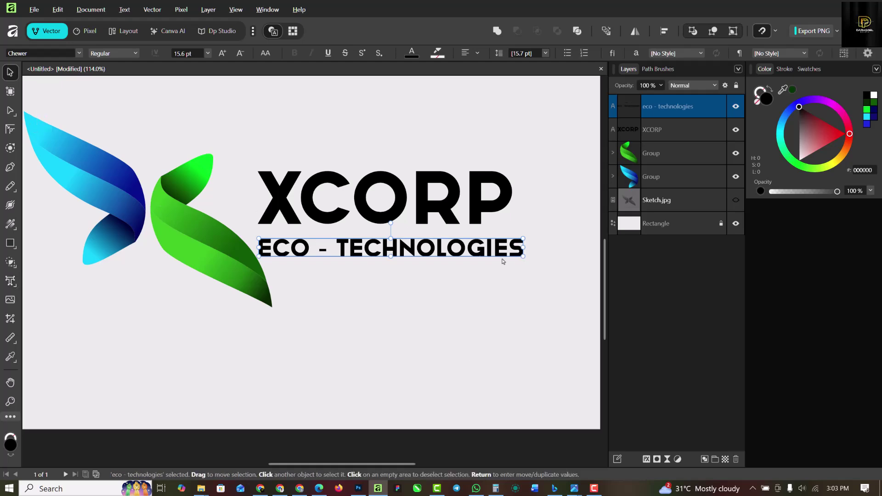
Scale the tagline to about 11 pt, flush with XCORP's right end, and color both texts near-black green 092800.
left_click_drag(526, 262, 479, 248)
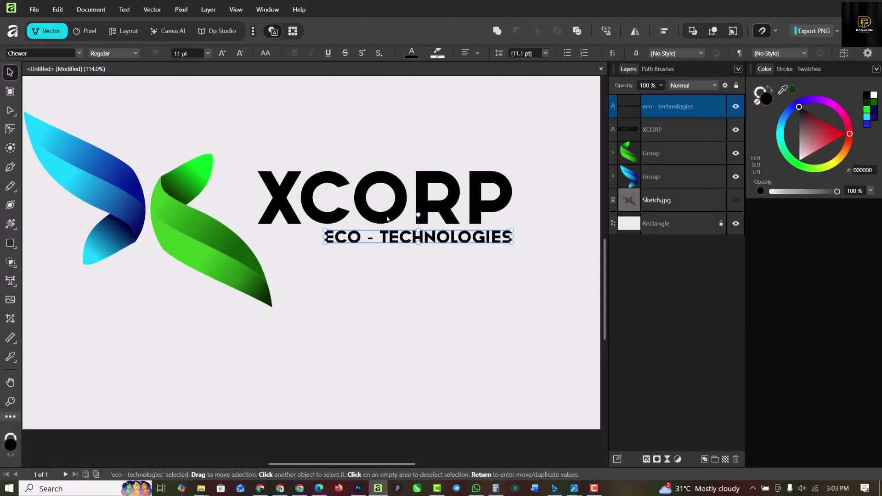
left_click(388, 219, "shift")
left_click(867, 103)
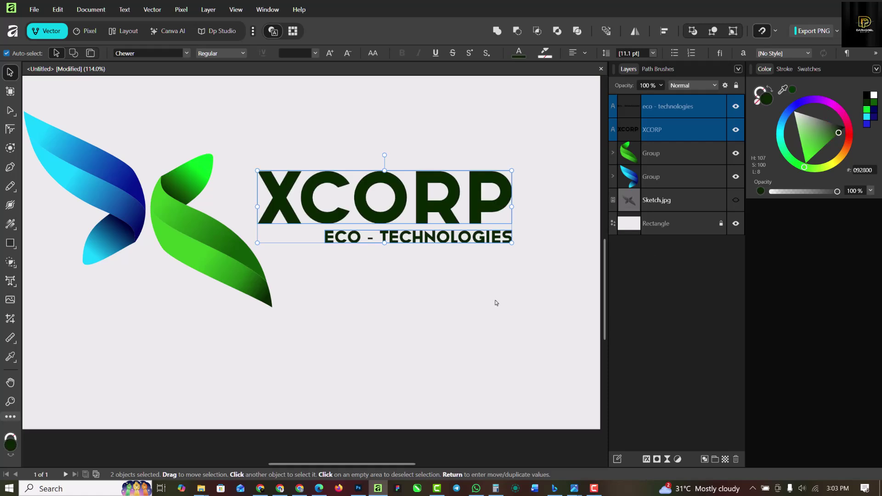
Enlarge the "eco - technologies" tagline slightly from its lower-left corner, keeping it flush with XCORP's right end.
left_click(466, 283)
scroll(465, 283, "down", 3)
scroll(437, 274, "up", 4)
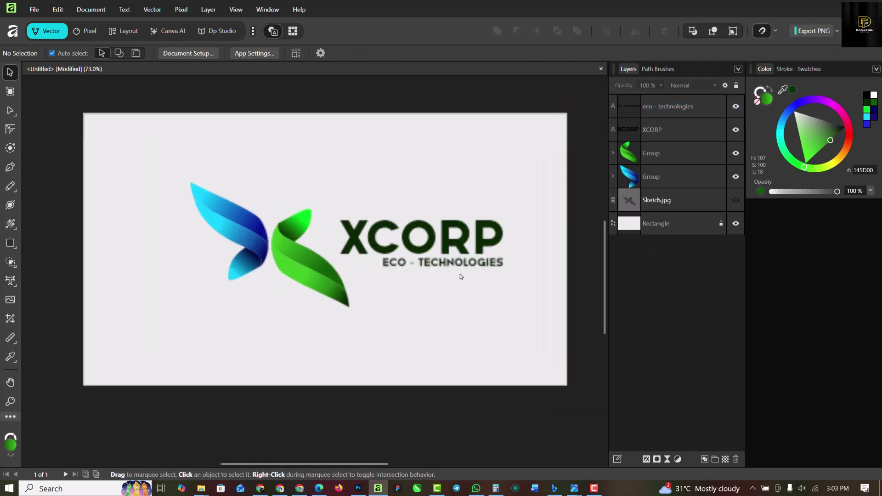
left_click(488, 259)
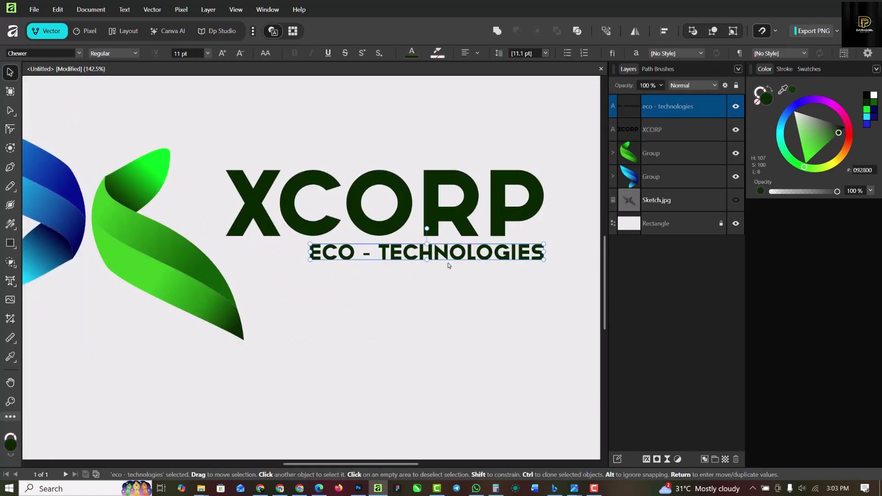
left_click_drag(310, 259, 291, 274)
left_click(399, 274)
key("ctrl+0")
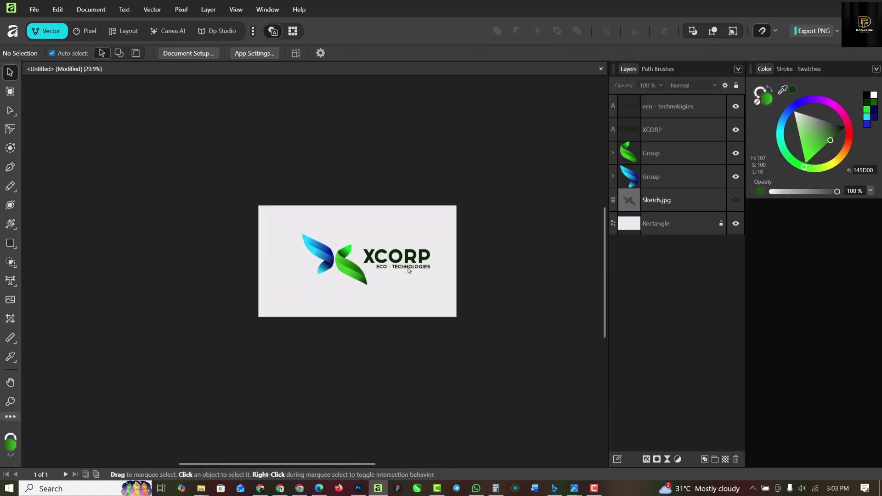
Select the wing mark and both texts together and shift the whole logo slightly left on the page.
scroll(408, 270, "up", 2)
left_click_drag(539, 202, 197, 328)
left_click_drag(361, 264, 349, 265)
left_click(561, 258)
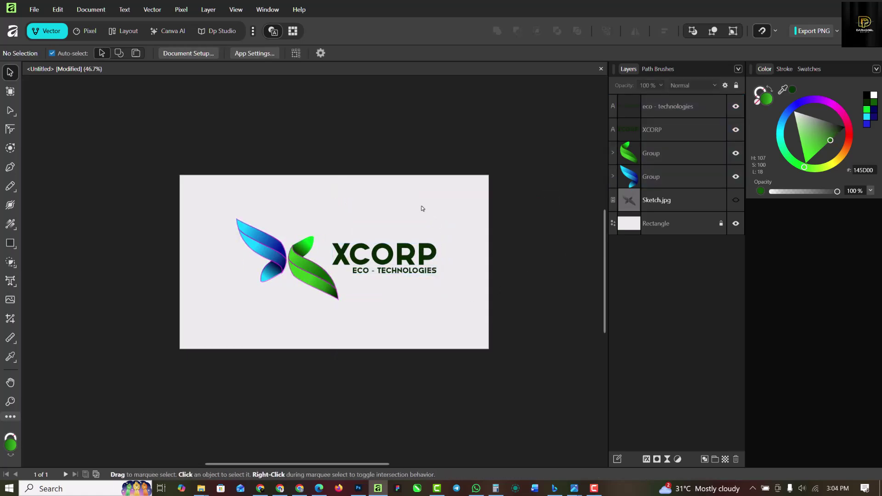
key("ctrl+0")
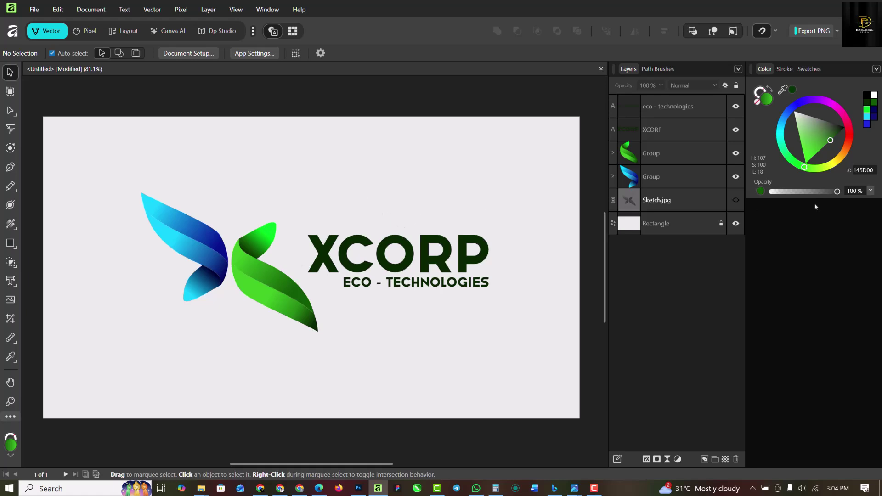
Delete the hidden Sketch.jpg layer and unlock the background rectangle.
left_click(718, 201)
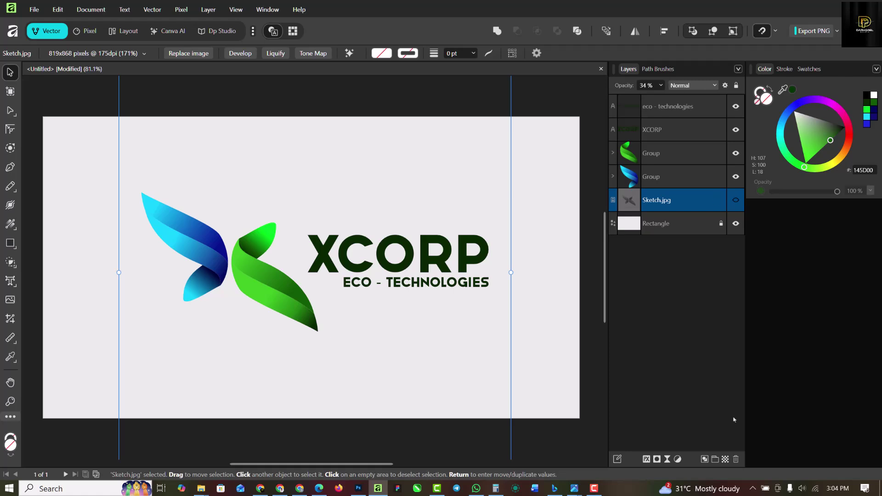
left_click(734, 459)
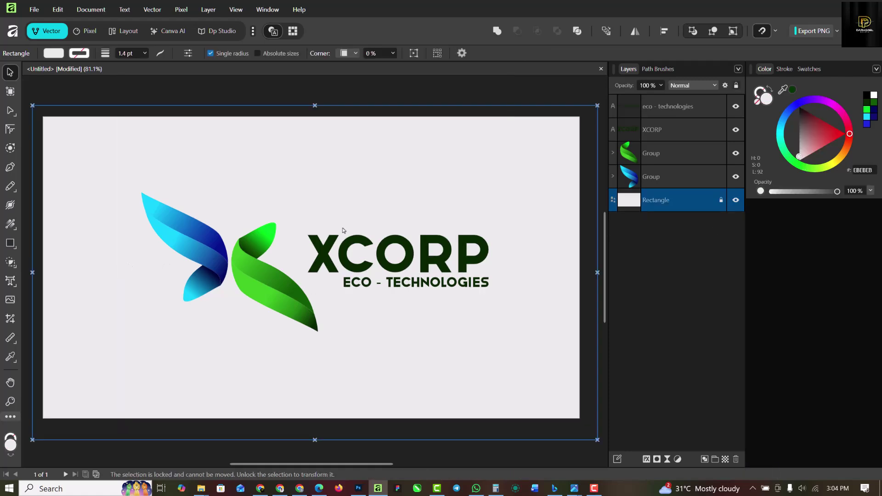
left_click(720, 201)
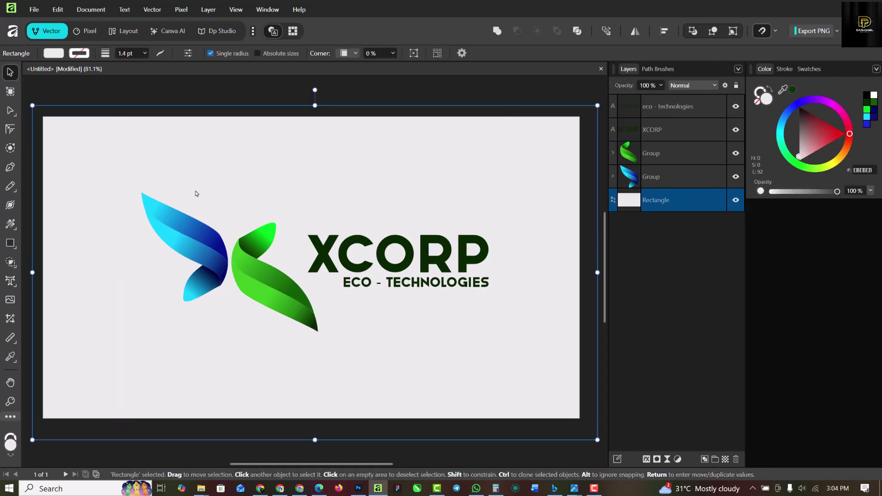
Fill the background rectangle with green 10FF11 and draw a linear gradient from the green wing to just past the XCORP text.
left_click(868, 111)
scroll(171, 183, "down", 3)
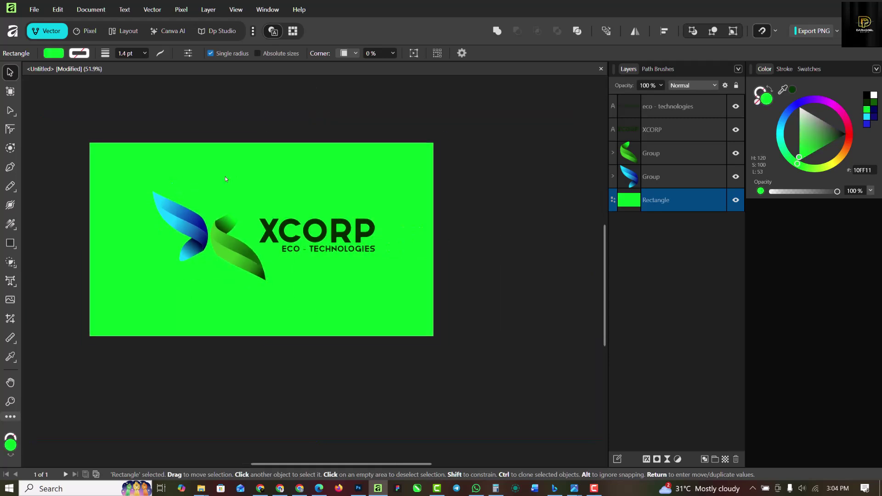
key("g")
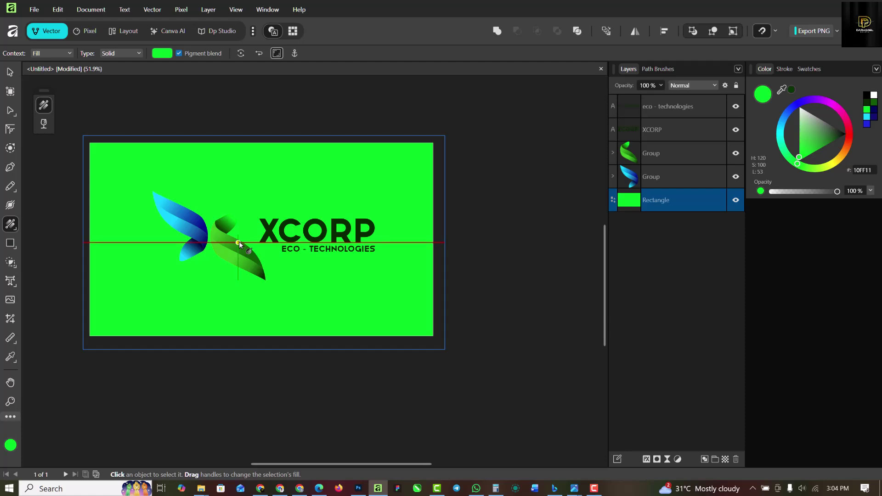
left_click_drag(238, 243, 410, 249)
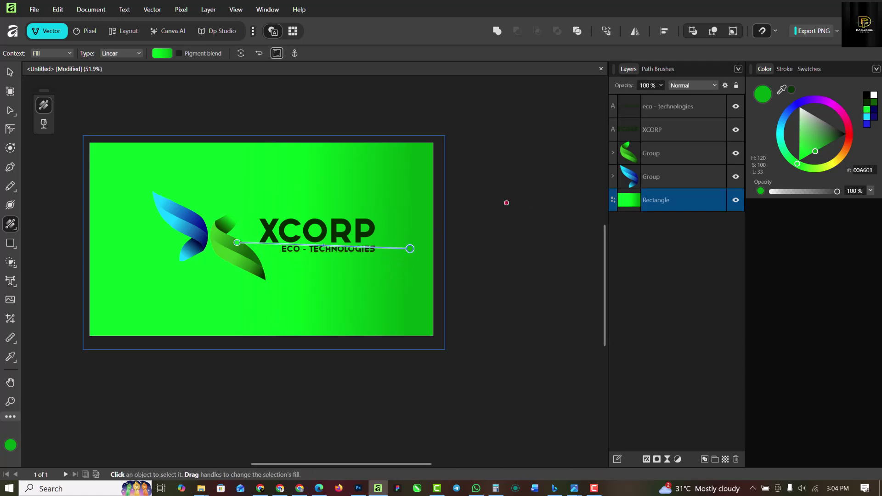
Set the background gradient's outer stop to green 10FF11 and its starting stop to white FFFFFF.
left_click(866, 110)
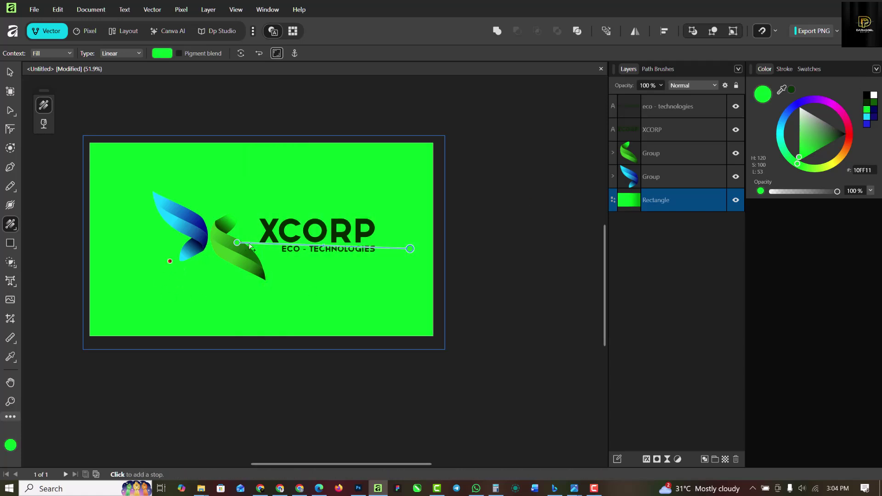
left_click(236, 242)
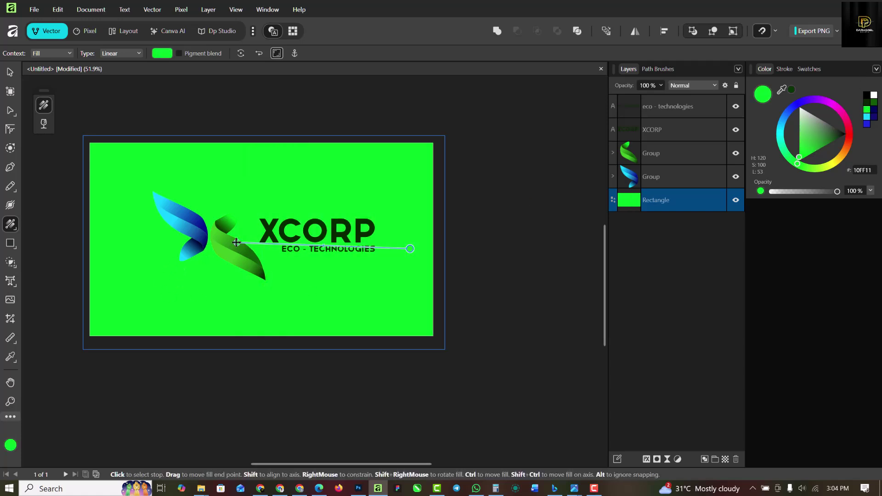
left_click(873, 94)
scroll(226, 196, "up", 3)
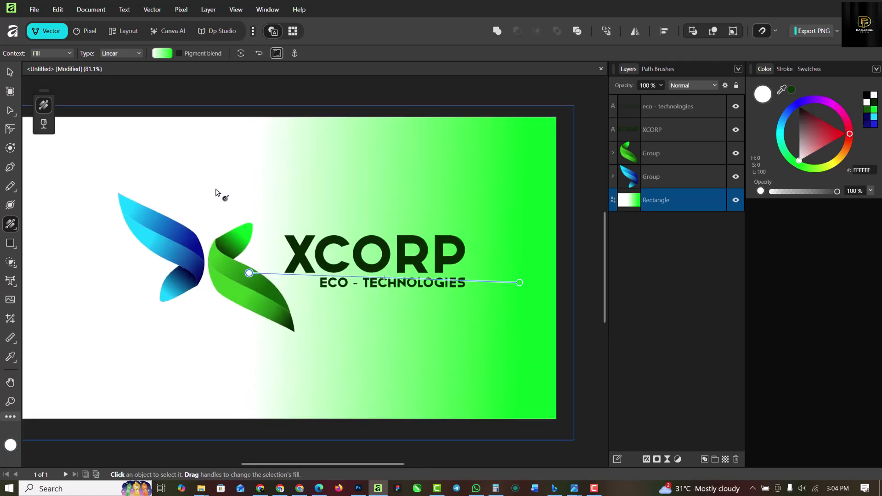
scroll(417, 197, "down", 3)
scroll(365, 215, "up", 3)
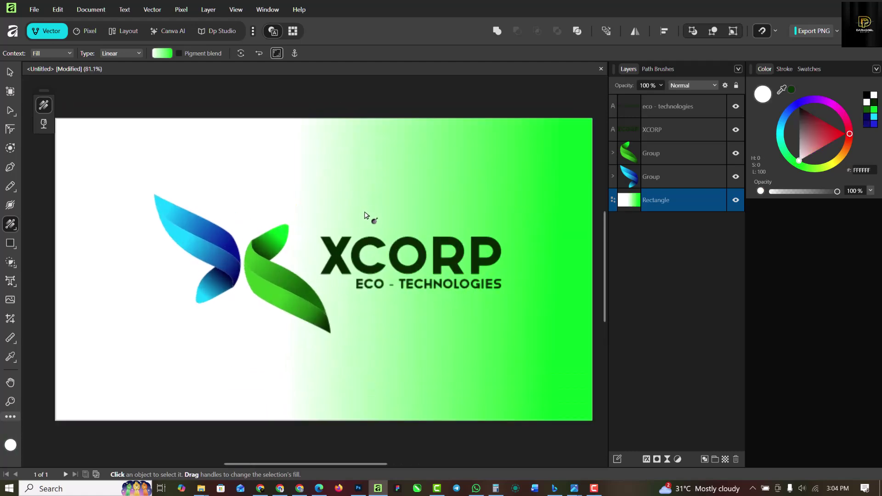
Change the background gradient to elliptical, straighten its axes and center it between the two wings.
left_click(127, 54)
left_click(129, 100)
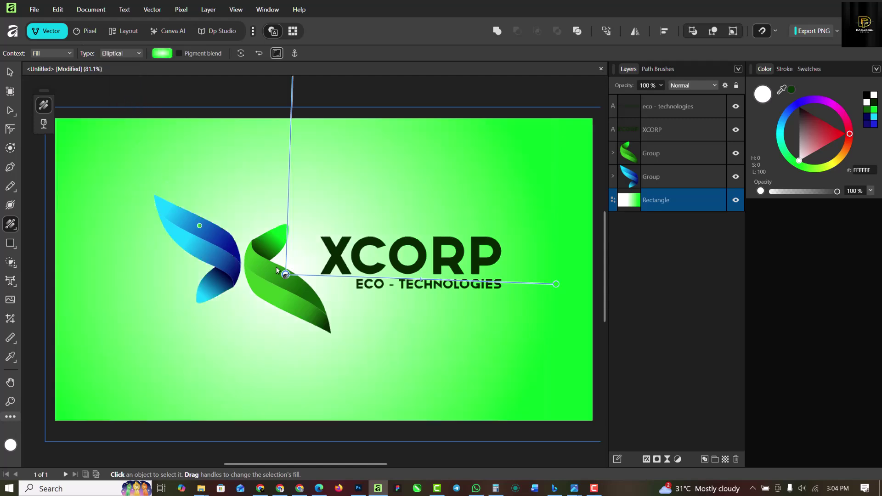
scroll(182, 266, "down", 1)
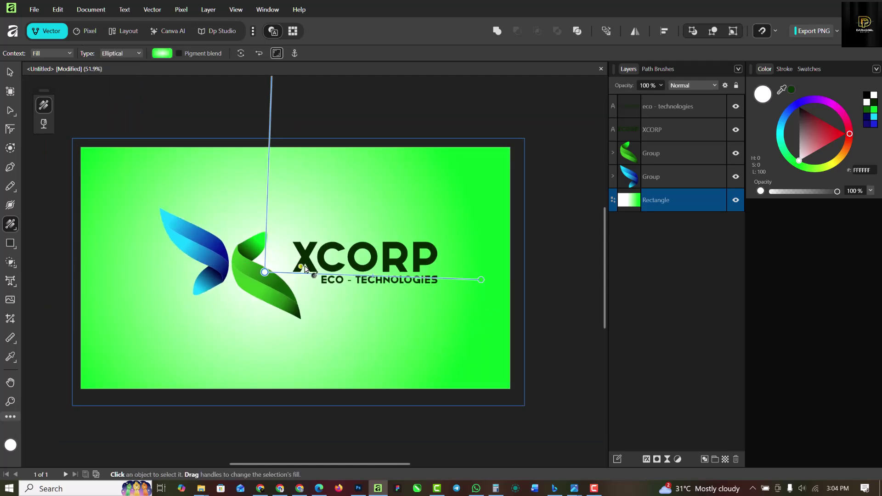
scroll(304, 266, "down", 1)
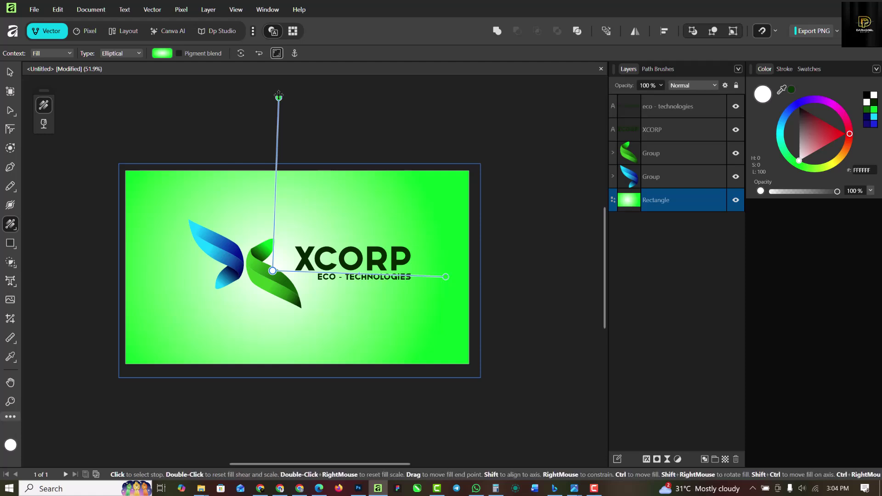
left_click_drag(279, 97, 272, 97)
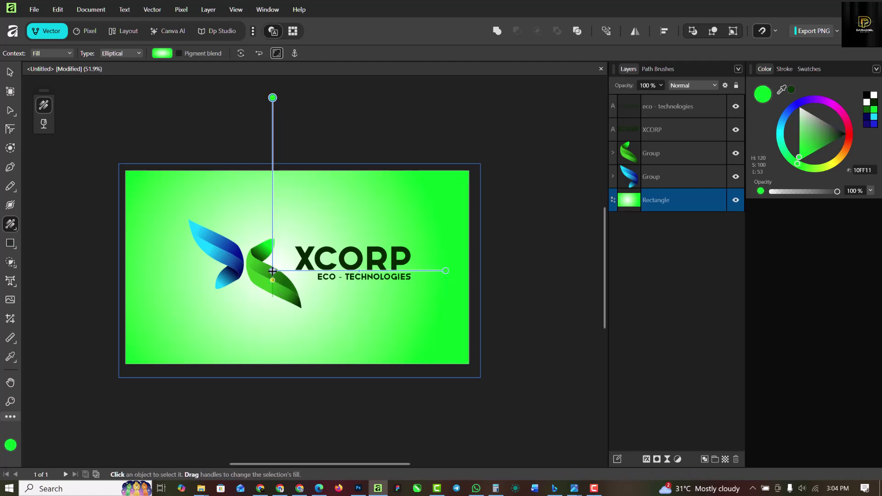
left_click_drag(271, 268, 246, 263)
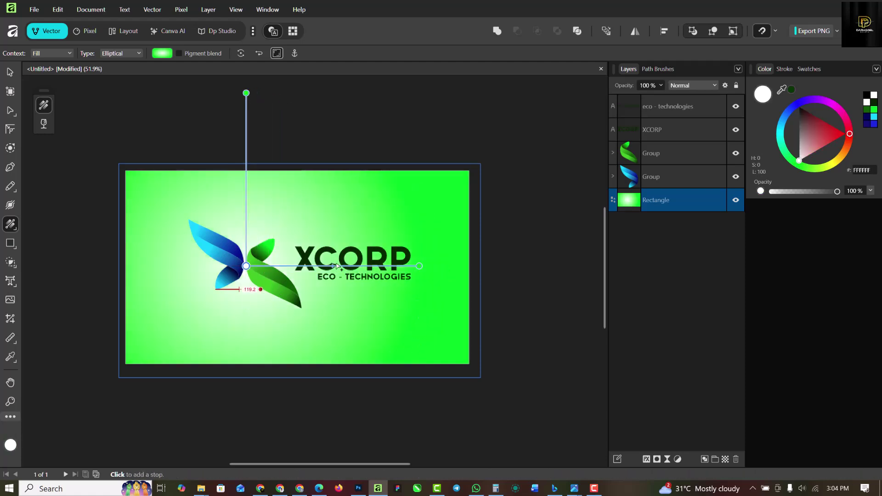
Move the elliptical gradient's midpoint outward and extend its radius well beyond the page's right edge.
left_click_drag(334, 266, 369, 268)
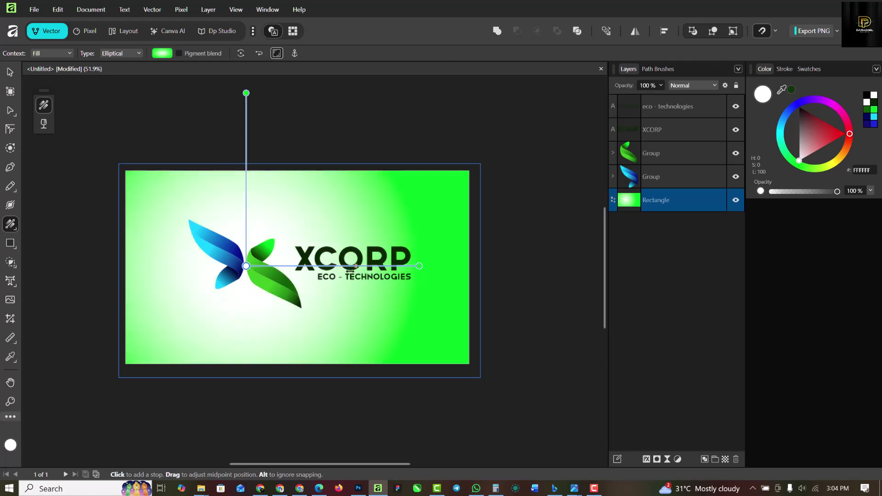
scroll(363, 285, "up", 1)
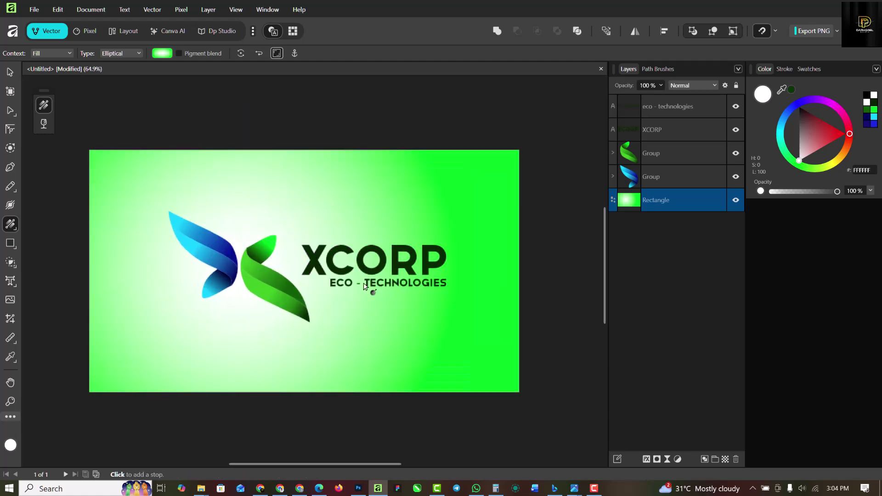
scroll(454, 265, "down", 1)
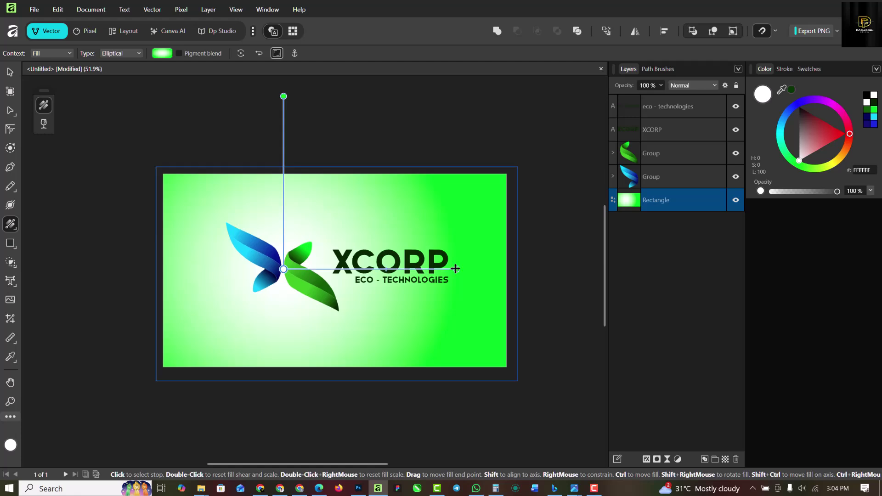
left_click_drag(455, 268, 585, 281)
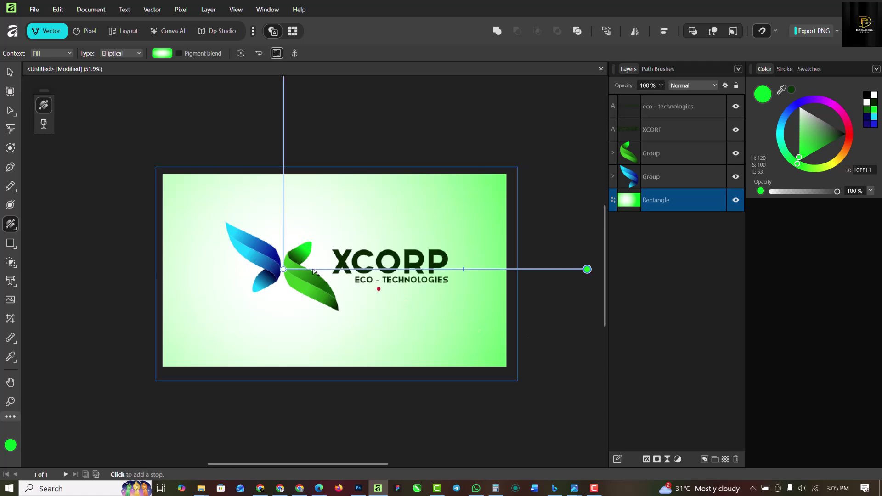
scroll(313, 271, "down", 1)
key("v")
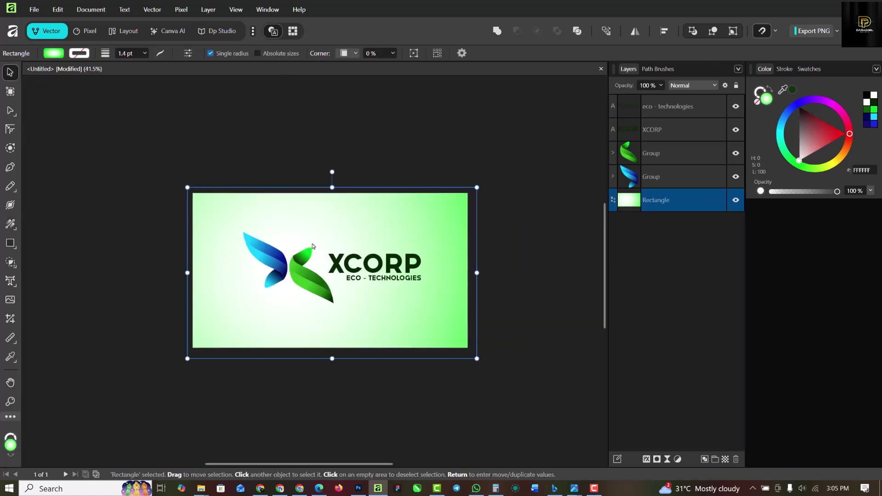
Stretch the elliptical gradient's horizontal end point slightly farther to soften the green edge, and deselect the background rectangle.
scroll(310, 257, "up", 2)
scroll(310, 256, "up", 2)
scroll(309, 262, "down", 2)
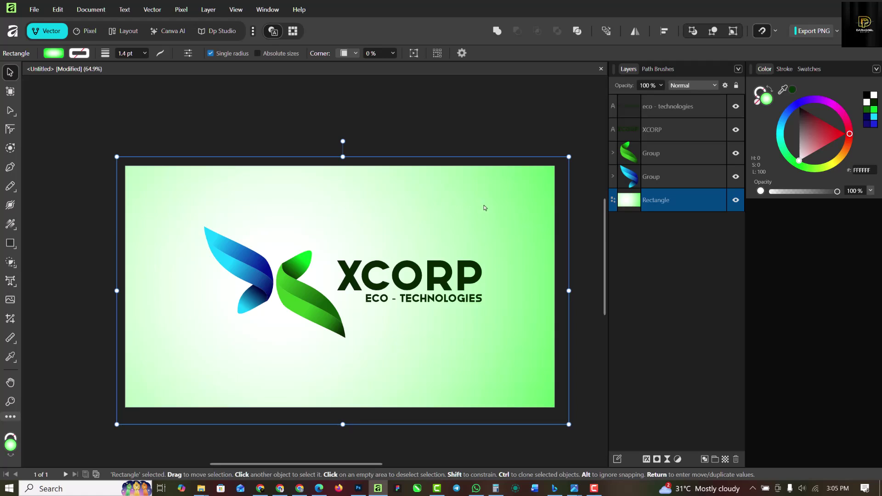
key("g")
scroll(353, 234, "down", 2)
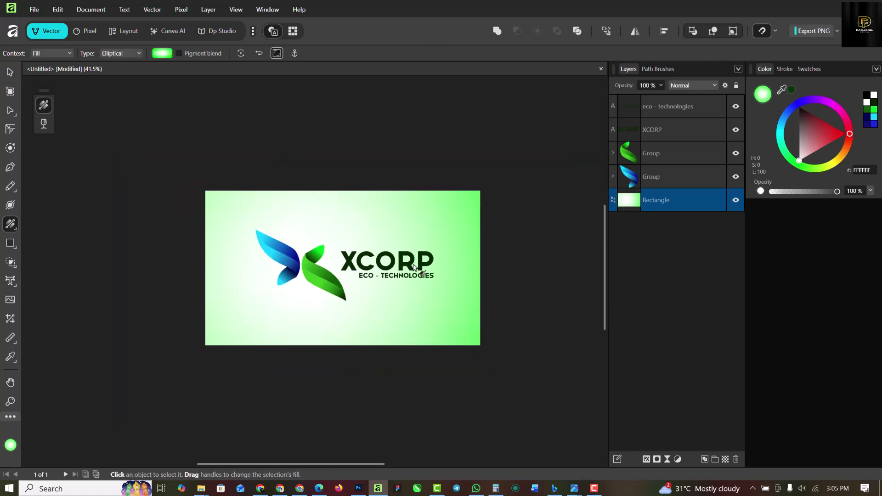
left_click_drag(545, 266, 579, 266)
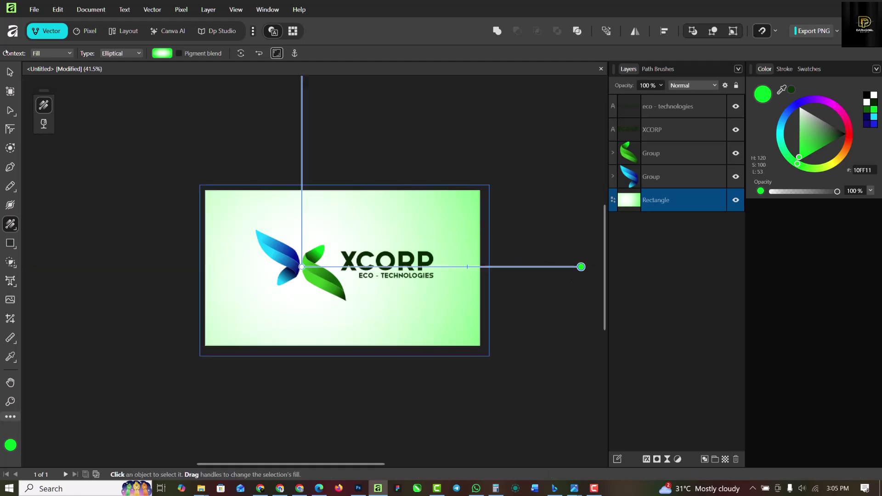
key("v")
key("ctrl+d")
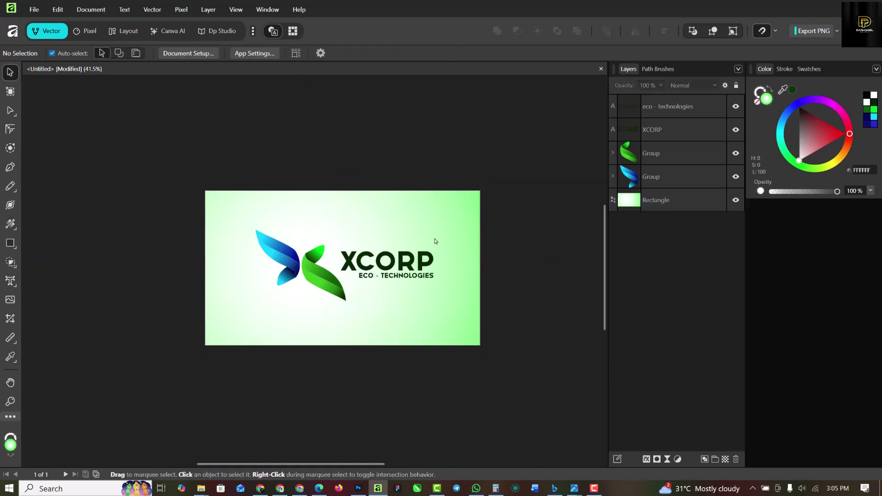
scroll(434, 239, "up", 2)
scroll(435, 238, "up", 1)
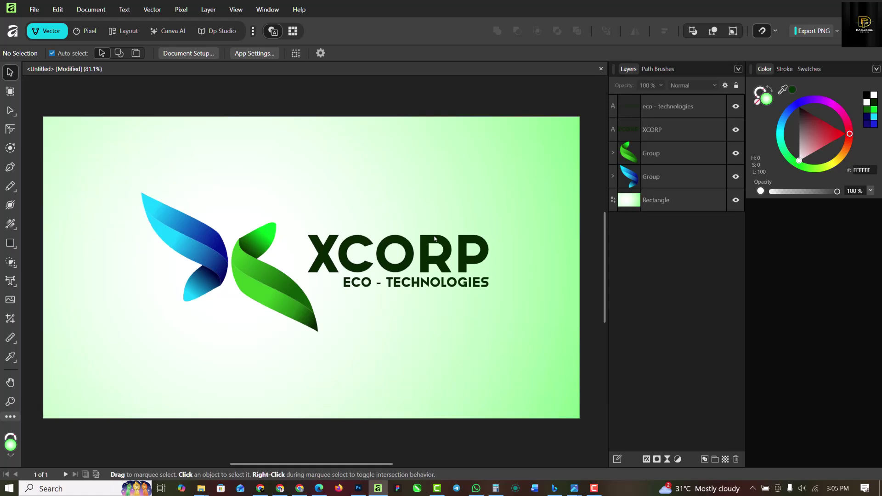